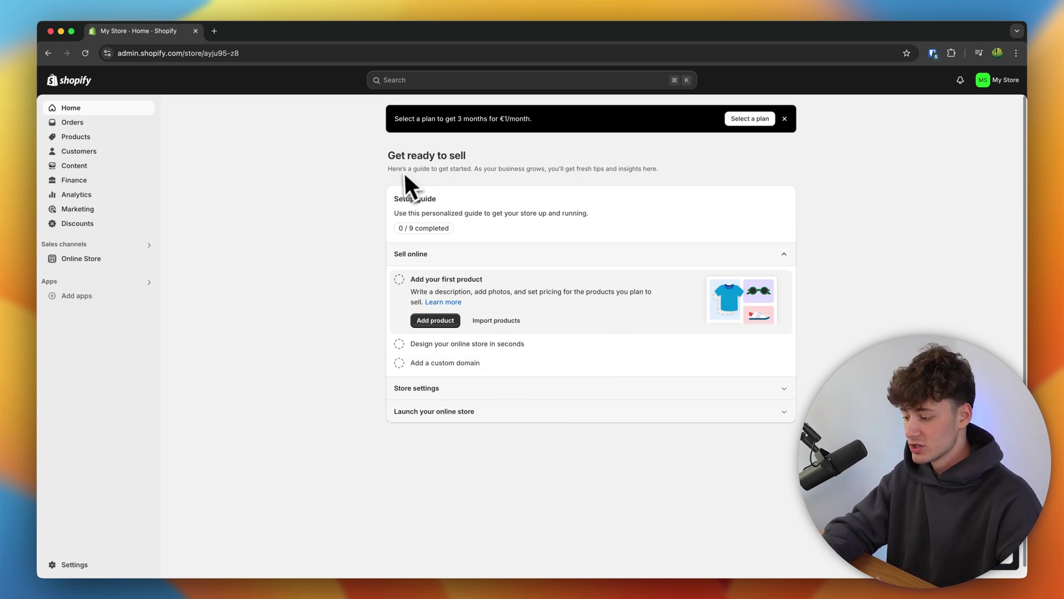
Subscribe to the Basic plan with monthly billing, using the €1 per month offer for the first 3 months
left_click_drag(394, 117, 580, 119)
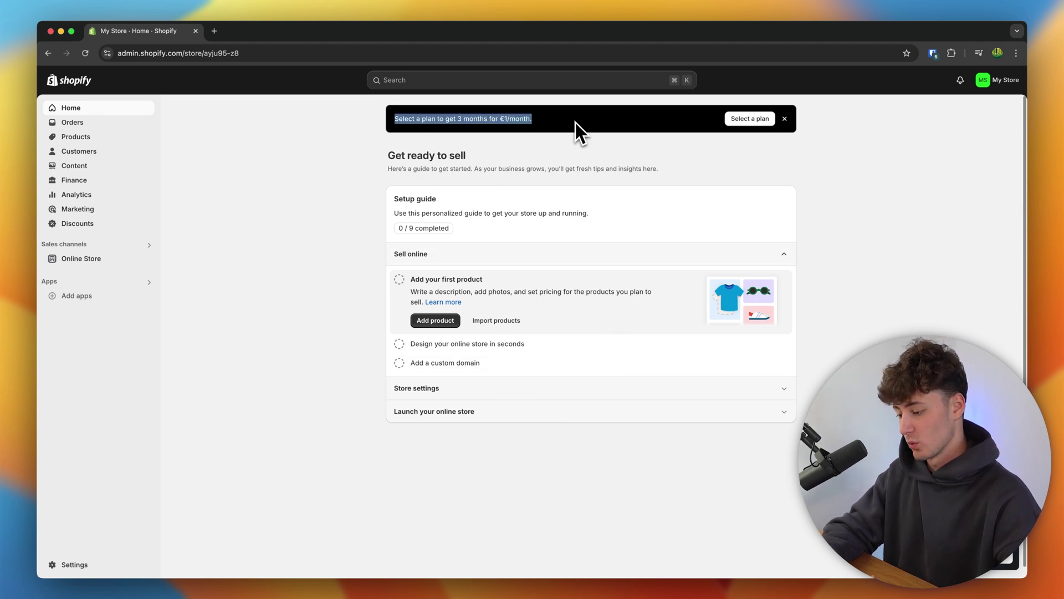
left_click(575, 122)
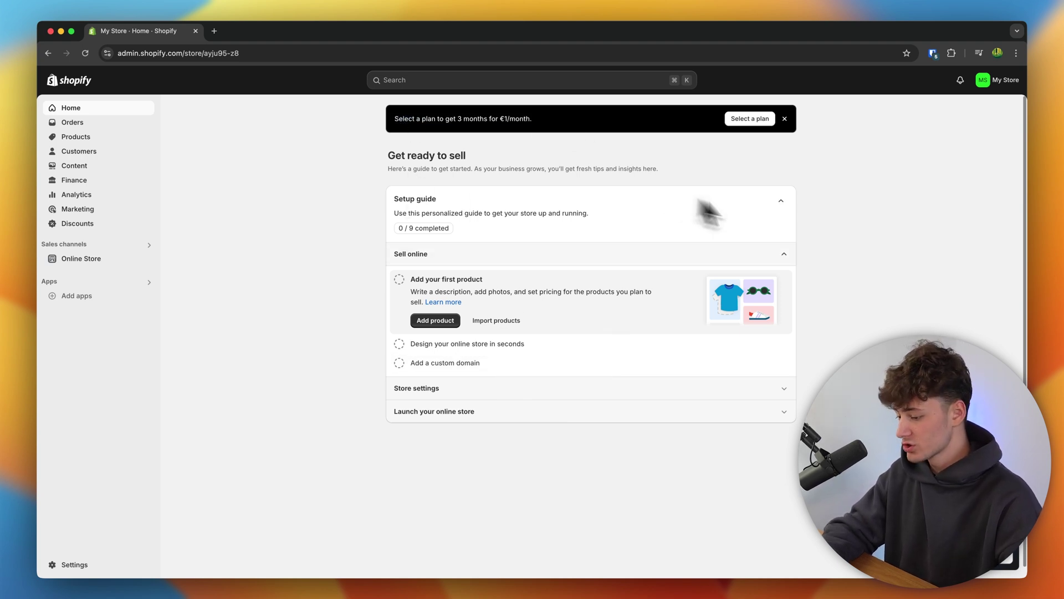
left_click(754, 119)
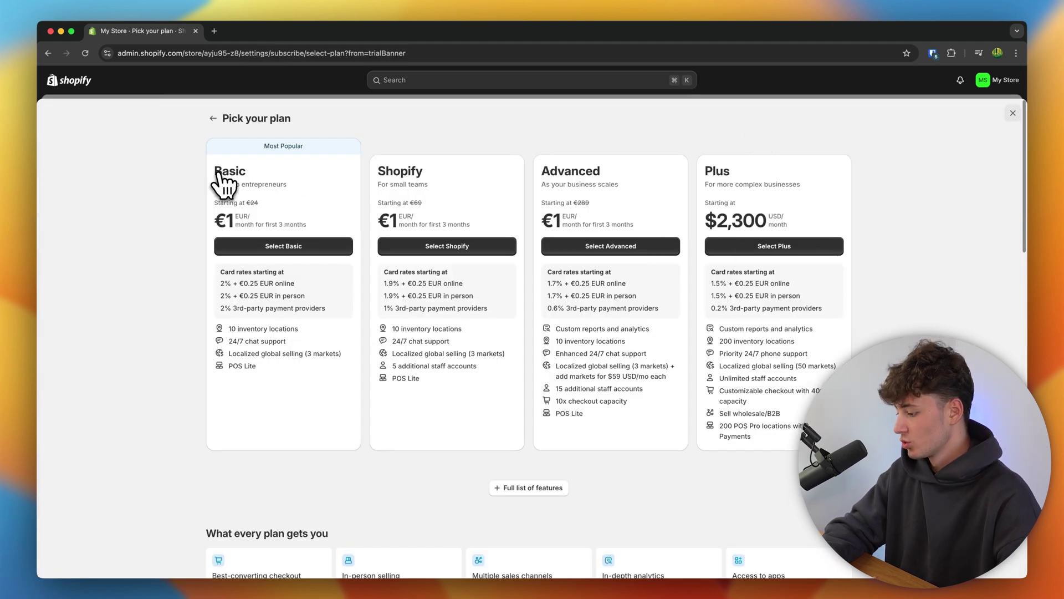
left_click_drag(383, 169, 560, 166)
left_click(577, 209)
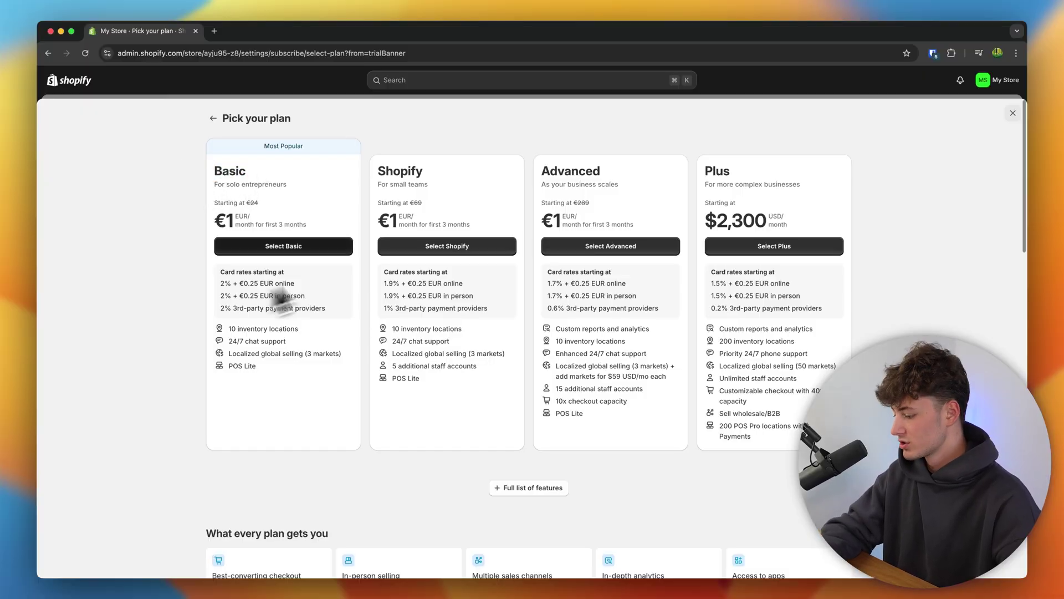
left_click(281, 249)
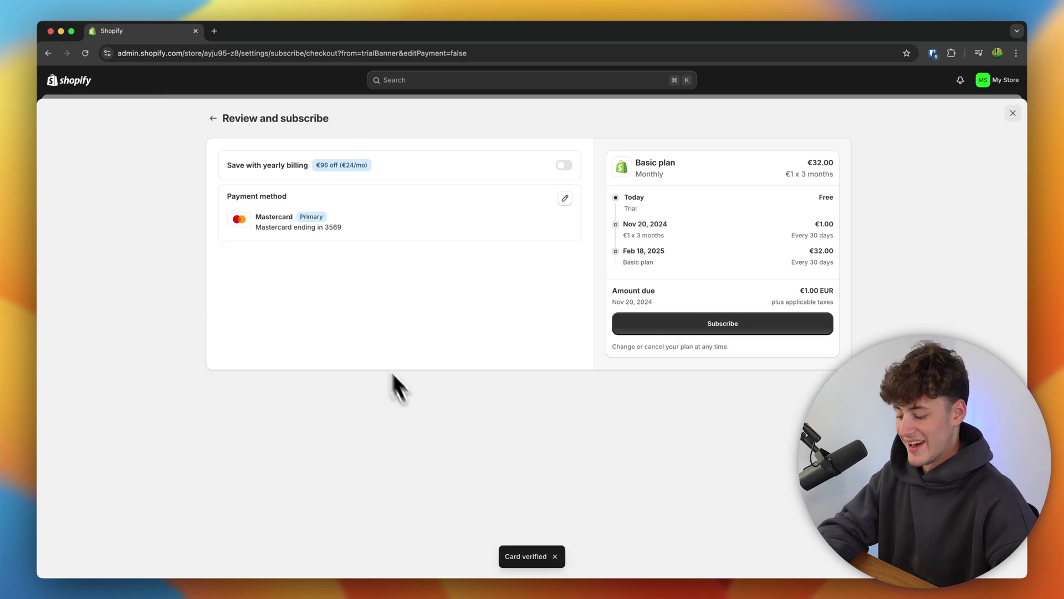
left_click(764, 332)
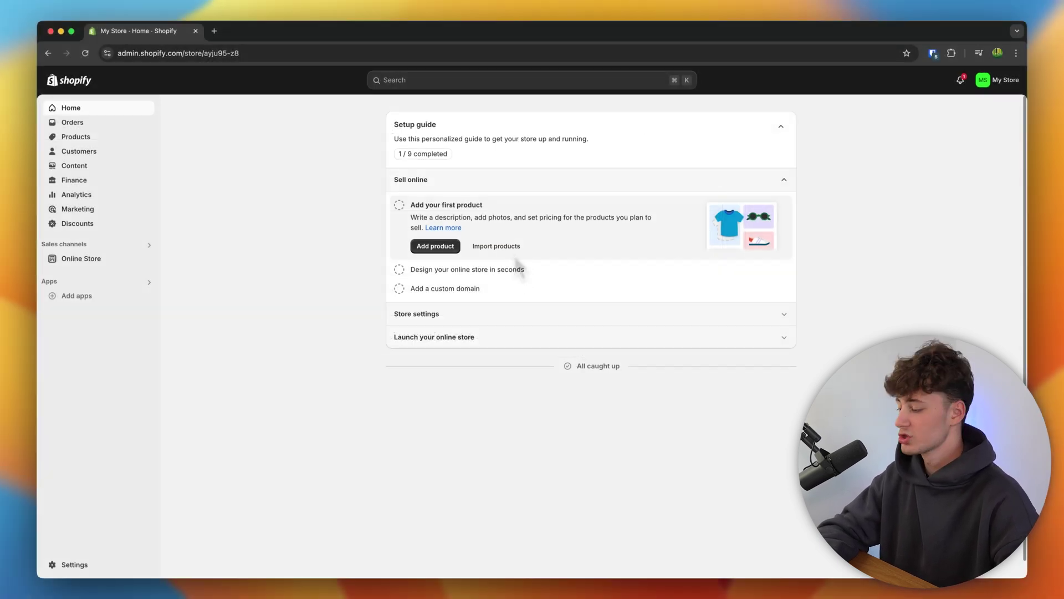
Open the online store's themes, look through the popular free themes and visit the Theme Store
left_click(98, 260)
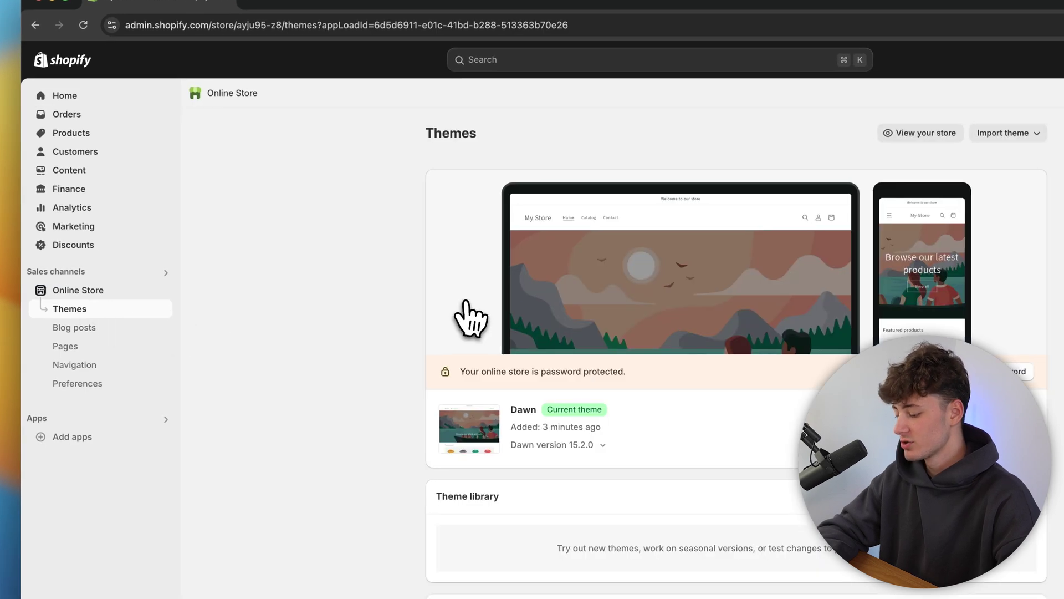
scroll(469, 316, "down", 10)
scroll(469, 313, "up", 3)
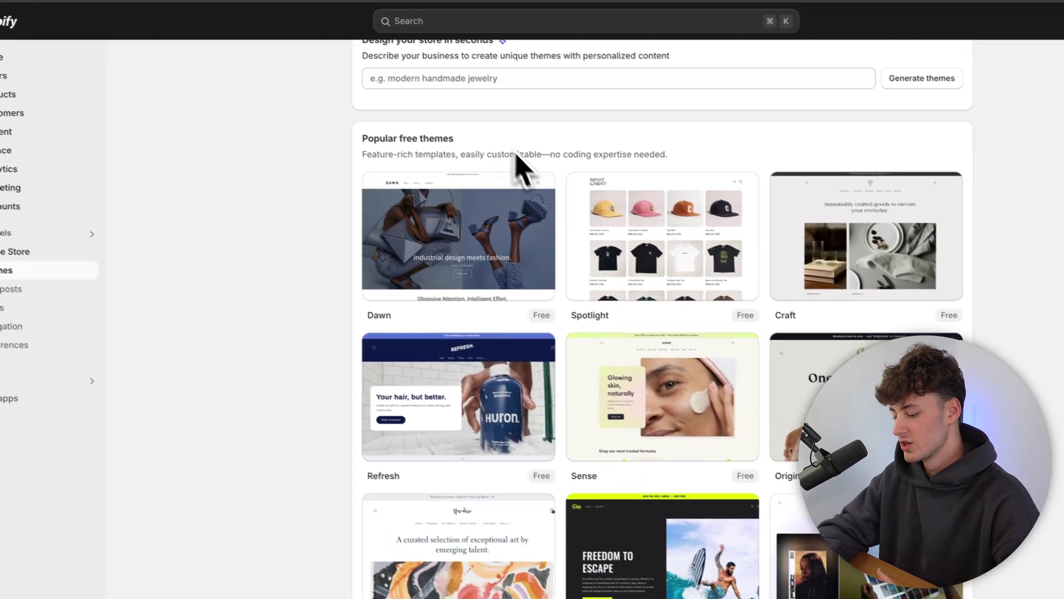
scroll(521, 166, "down", 3)
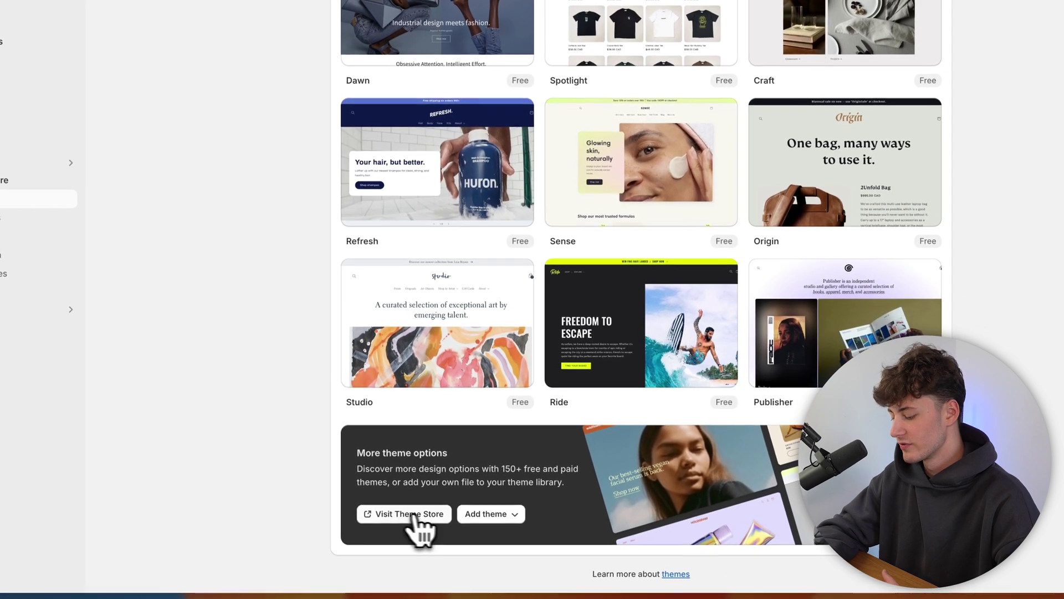
left_click(413, 514)
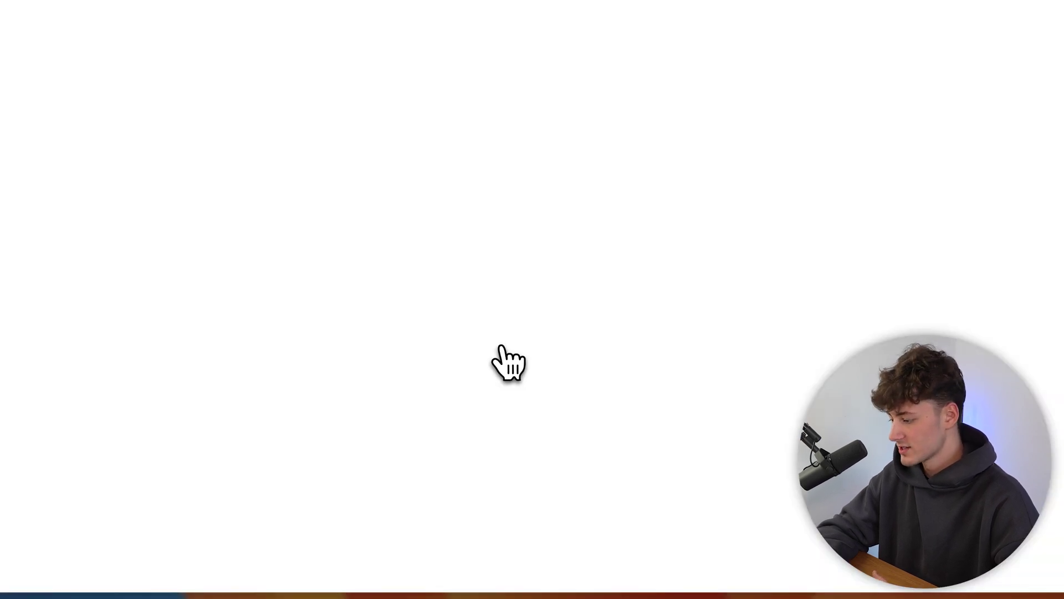
Filter the Theme Store to free themes, look through them and open the Dawn theme's page
left_click(166, 33)
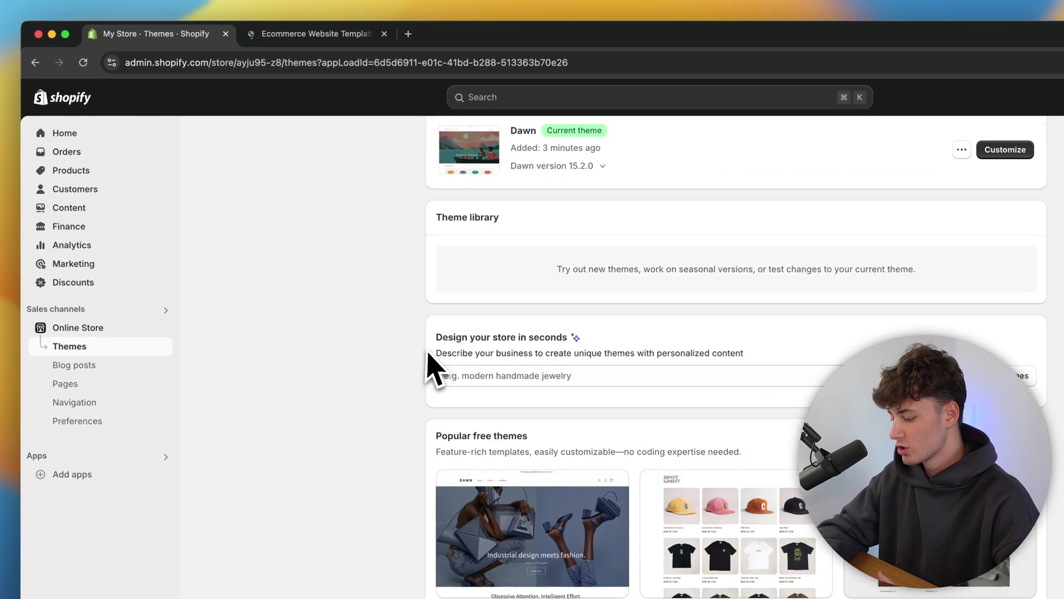
scroll(428, 355, "down", 2)
left_click(301, 33)
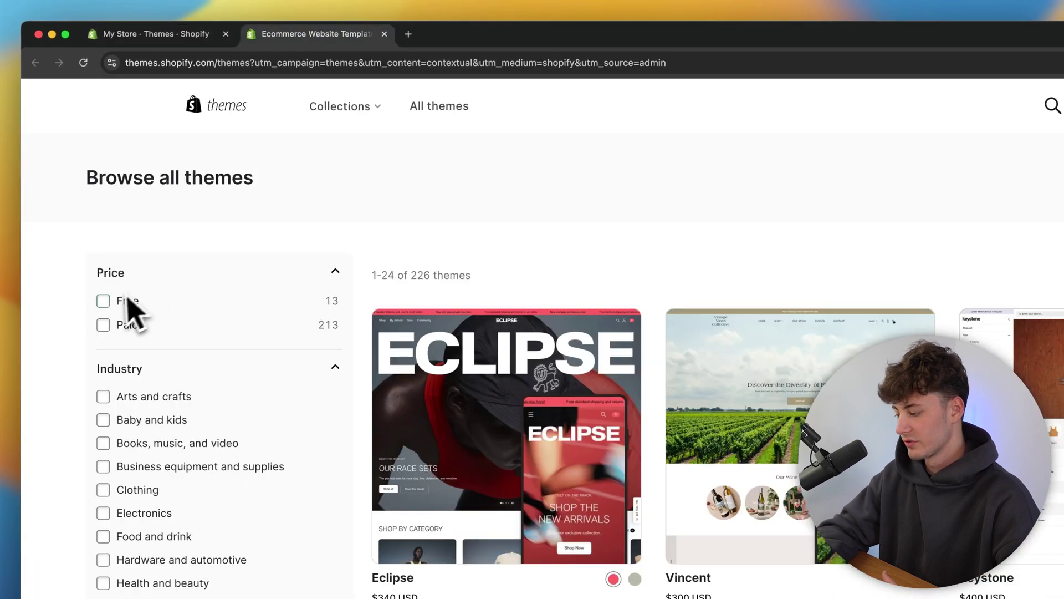
left_click(129, 302)
scroll(616, 222, "down", 10)
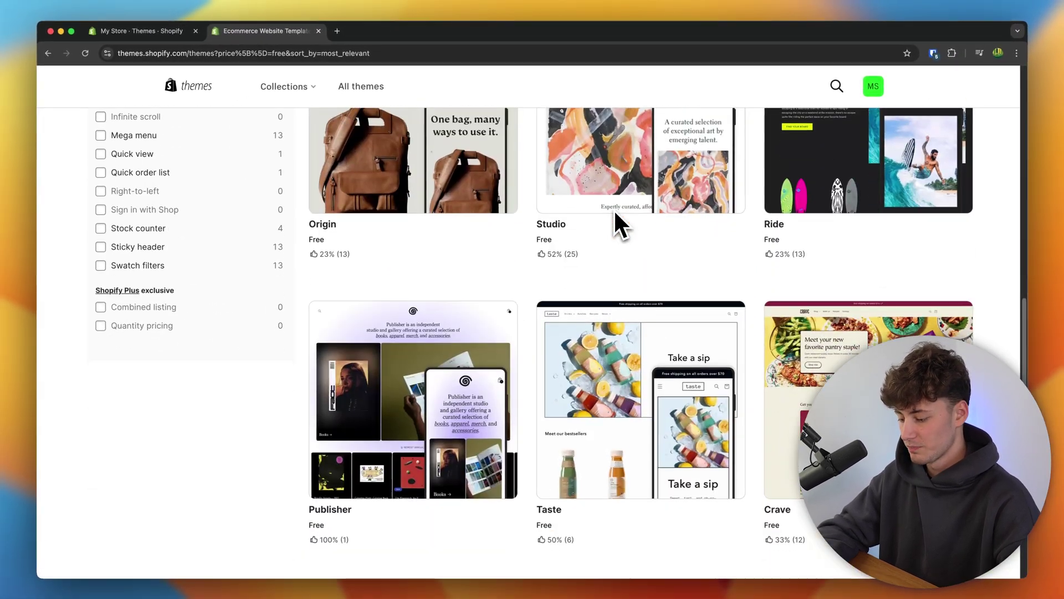
scroll(614, 212, "up", 15)
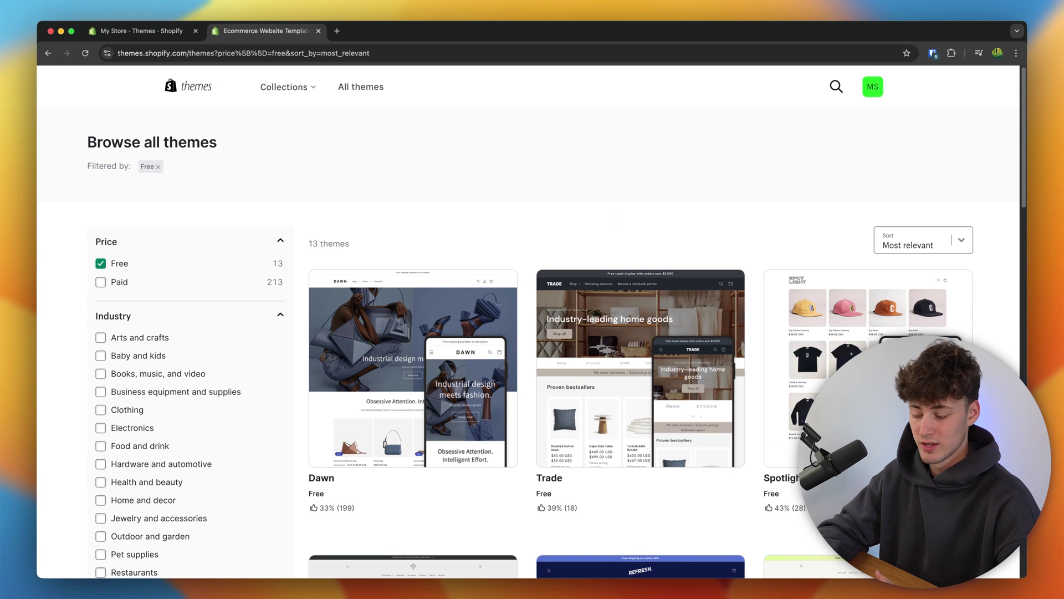
scroll(616, 219, "down", 3)
left_click(598, 222)
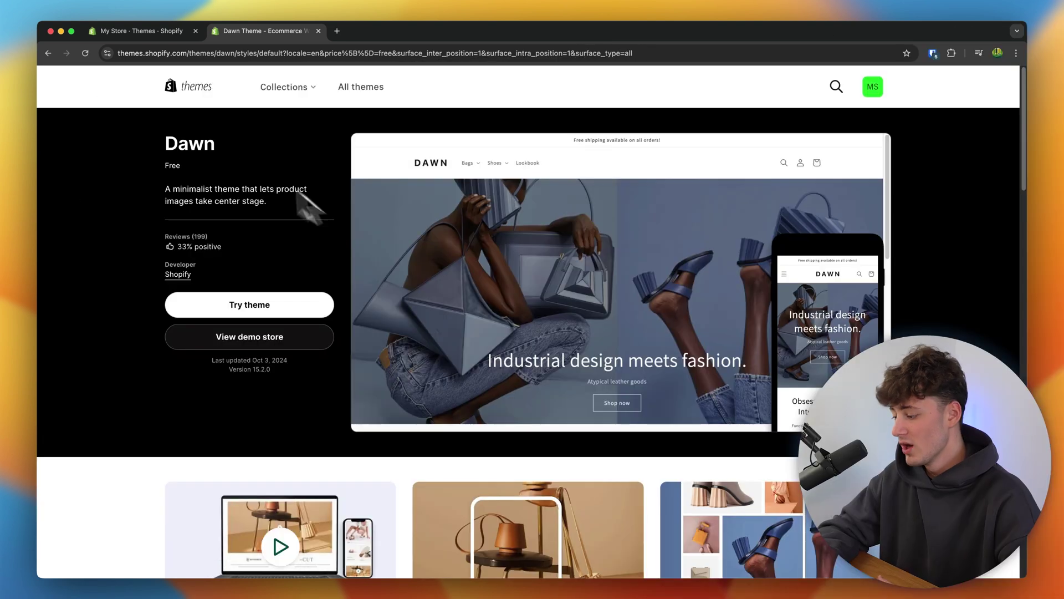
Return to the store's themes and add the free Refresh theme to the theme library
left_click(155, 31)
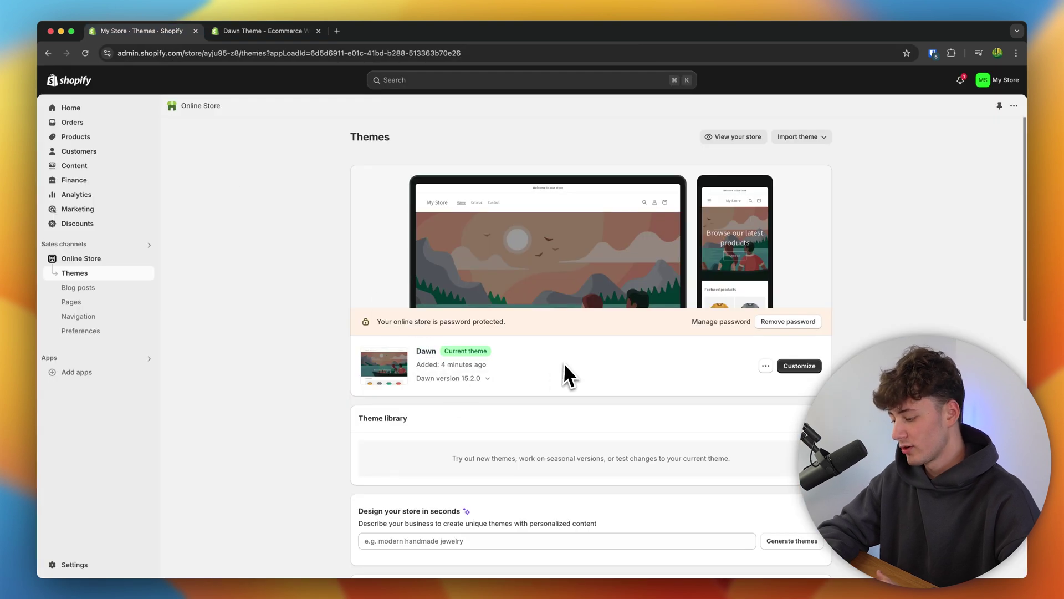
scroll(565, 365, "down", 7)
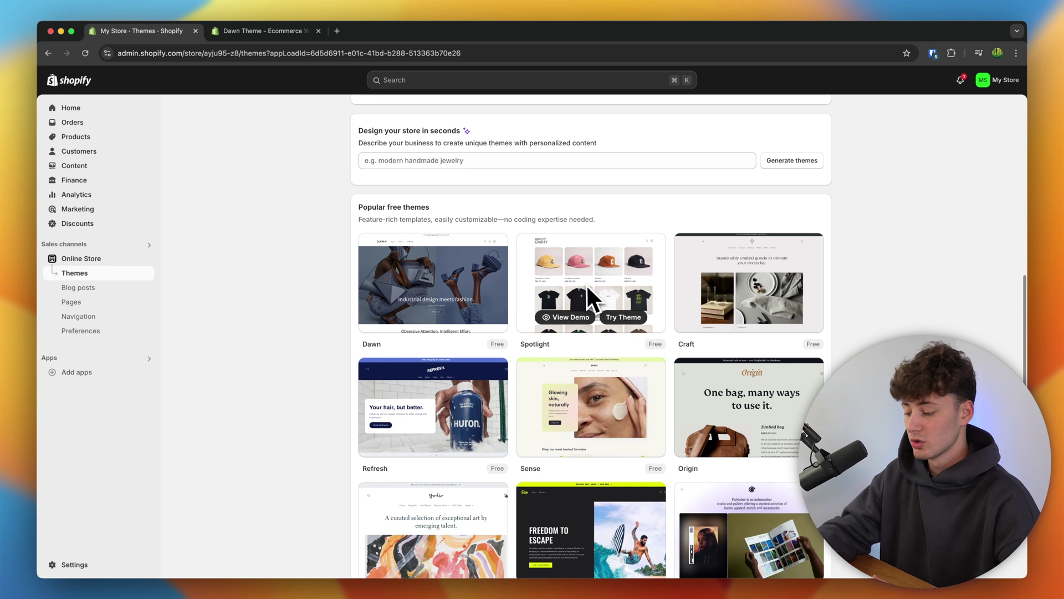
scroll(435, 491, "down", 2)
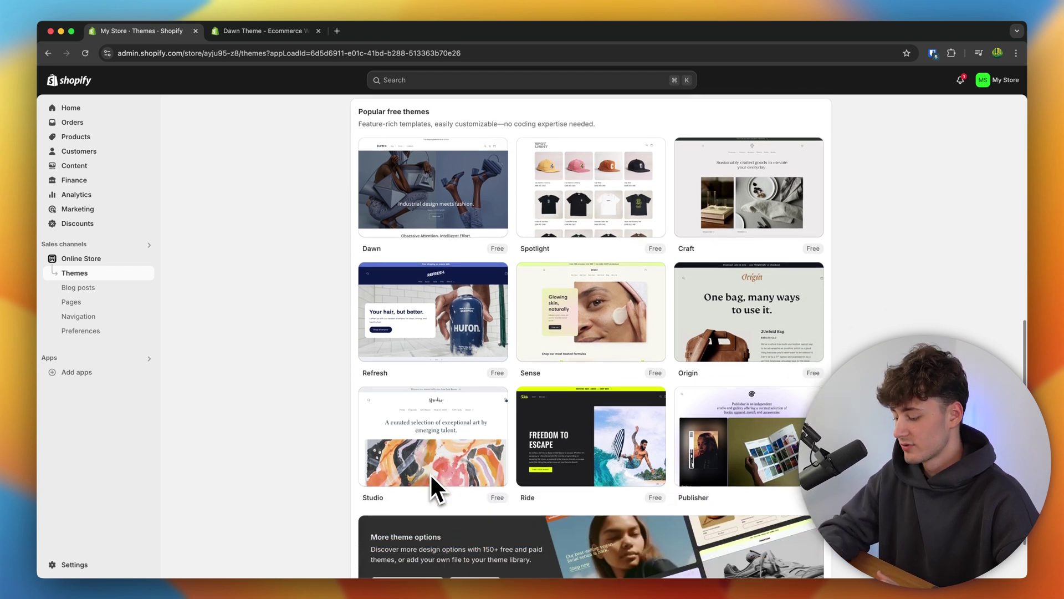
left_click(469, 348)
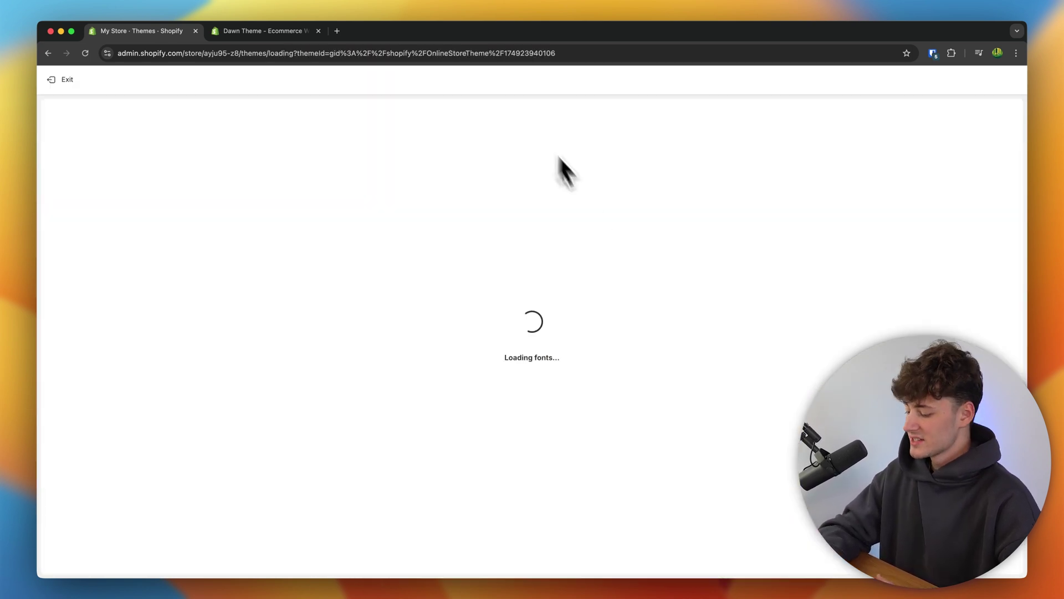
left_click(65, 83)
scroll(482, 397, "down", 2)
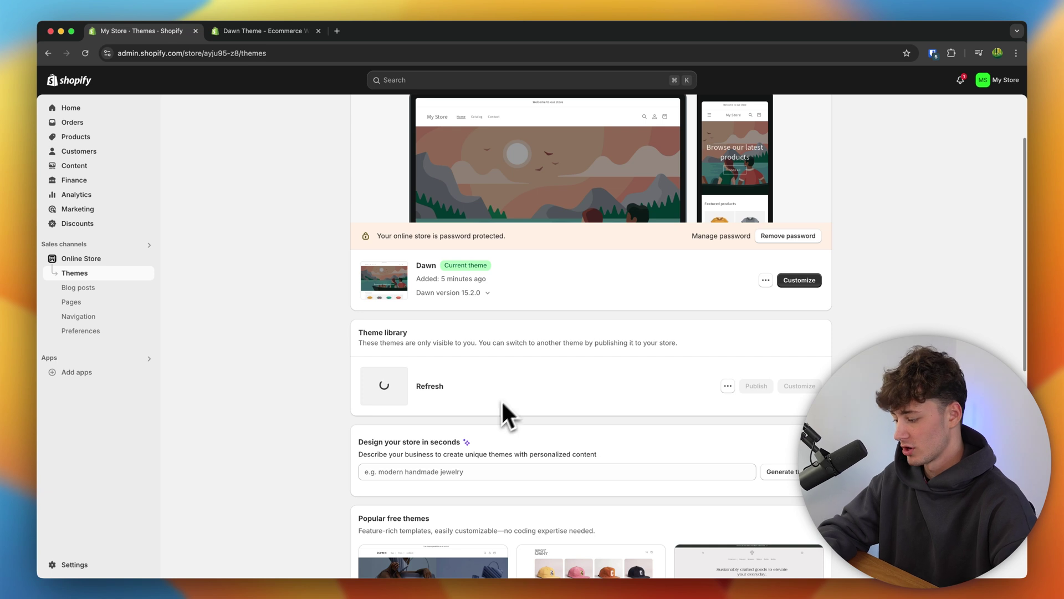
Open the current Dawn theme for customization and examine the home page's Image banner and Featured collection sections
scroll(496, 405, "up", 2)
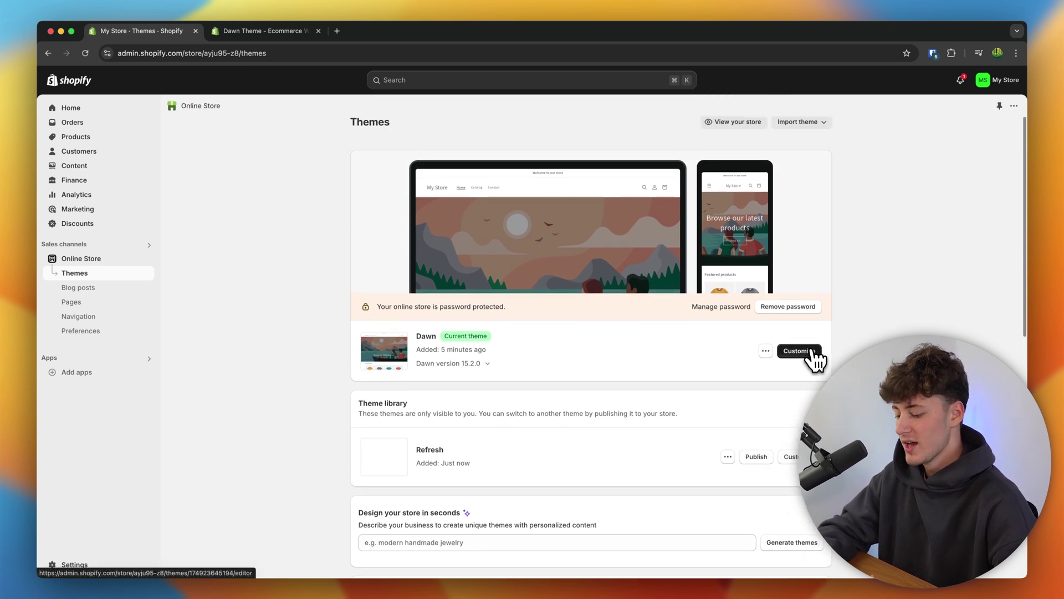
left_click(811, 351)
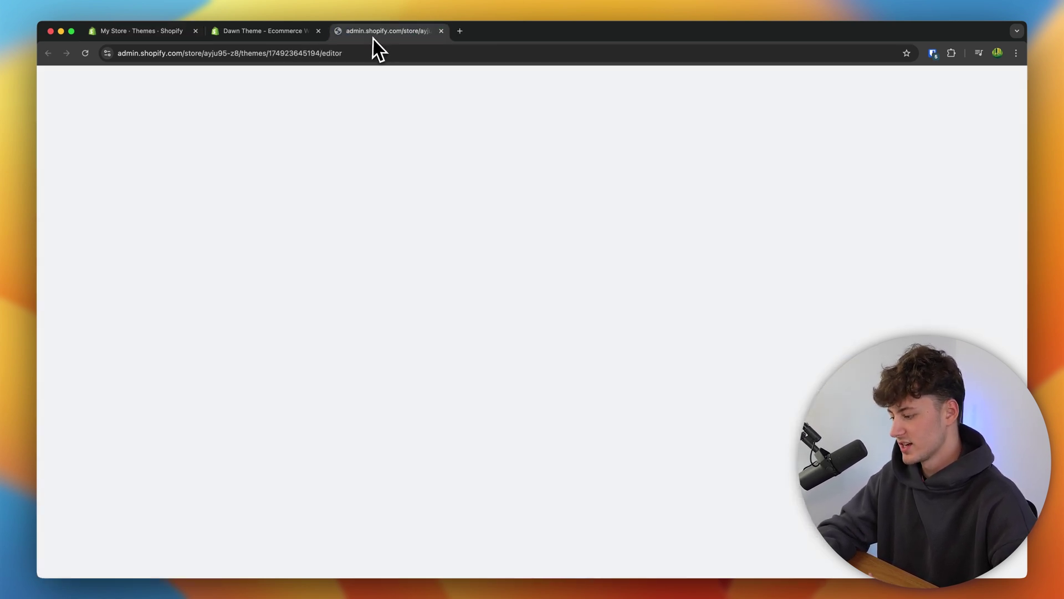
left_click(318, 31)
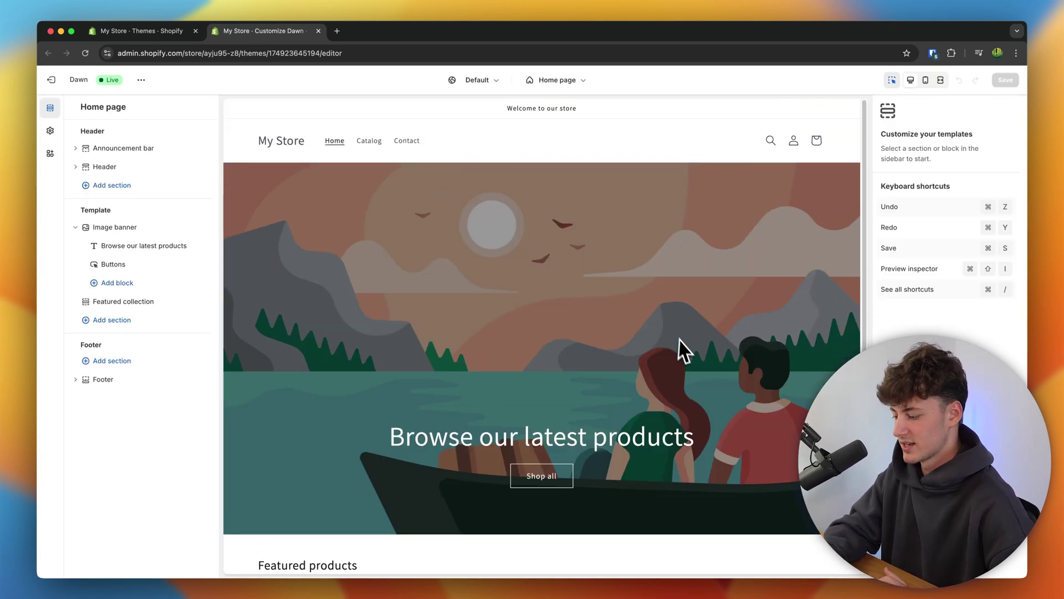
left_click(681, 340)
scroll(680, 340, "down", 5)
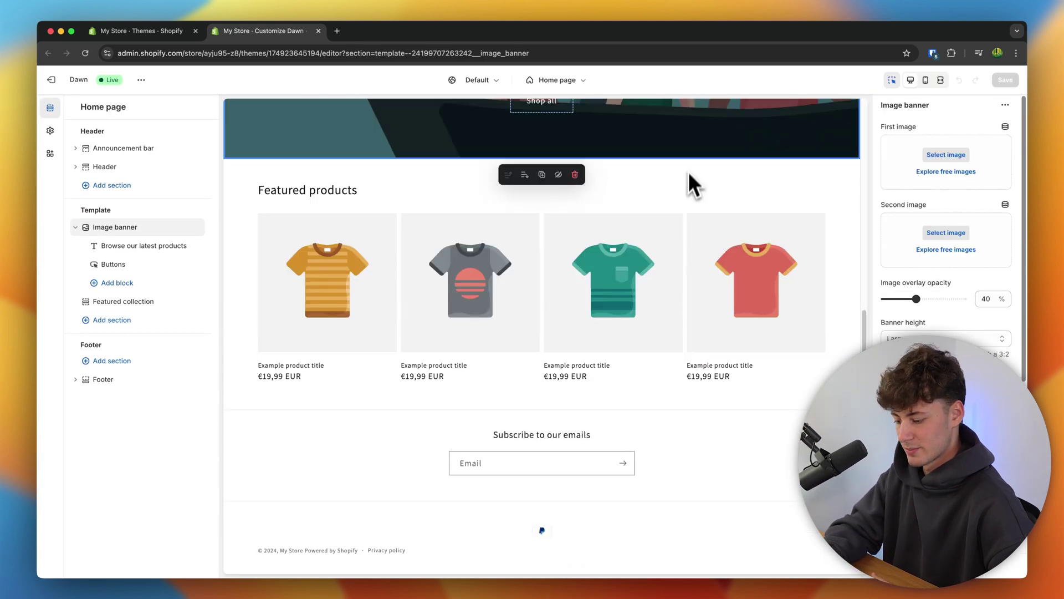
left_click(688, 171)
scroll(690, 168, "up", 5)
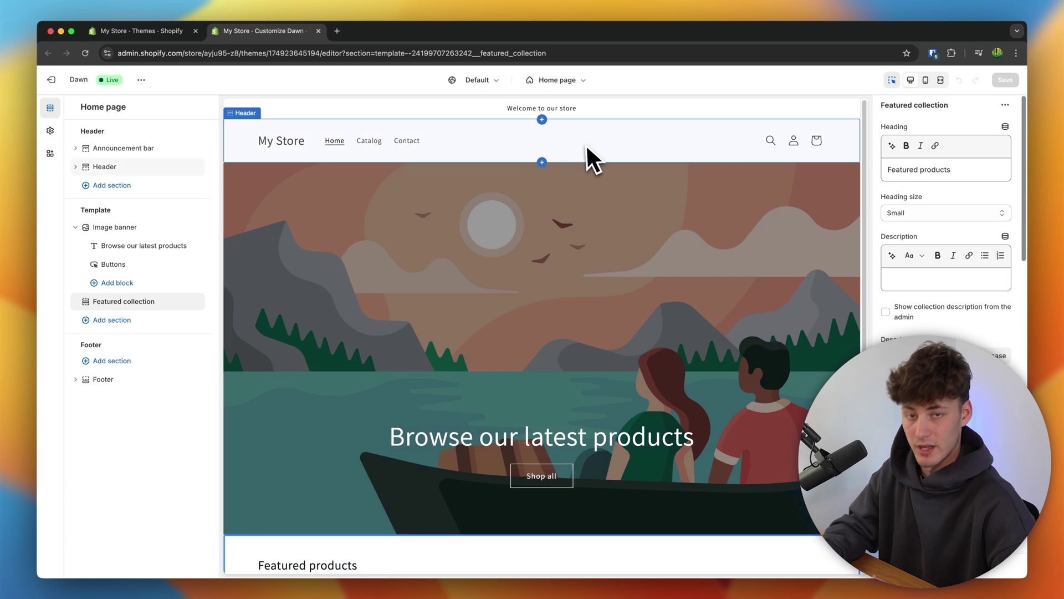
Go to the store's products, start adding a new product and review its form
left_click(166, 31)
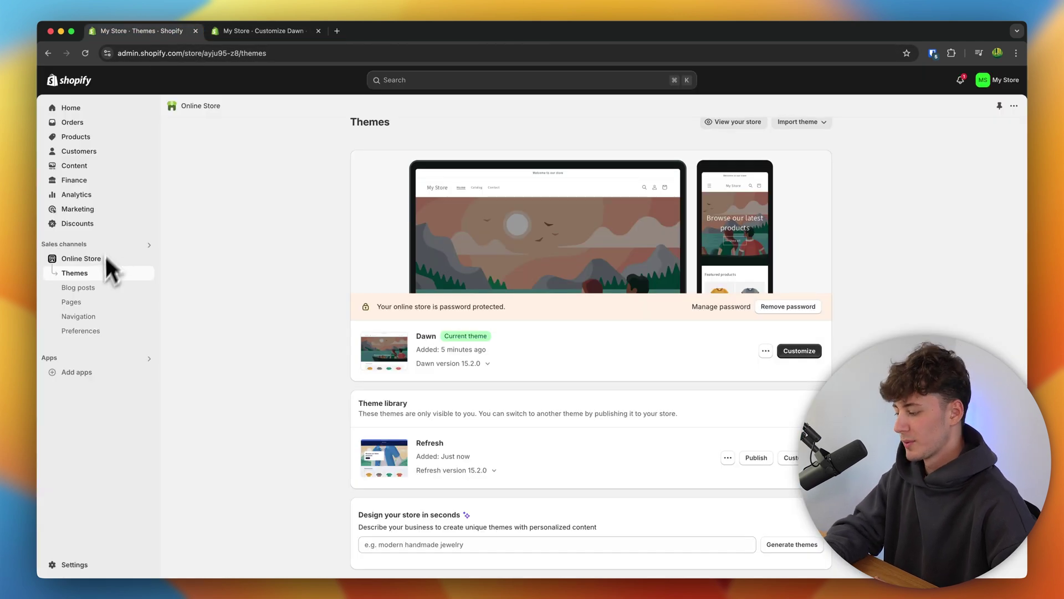
left_click(114, 139)
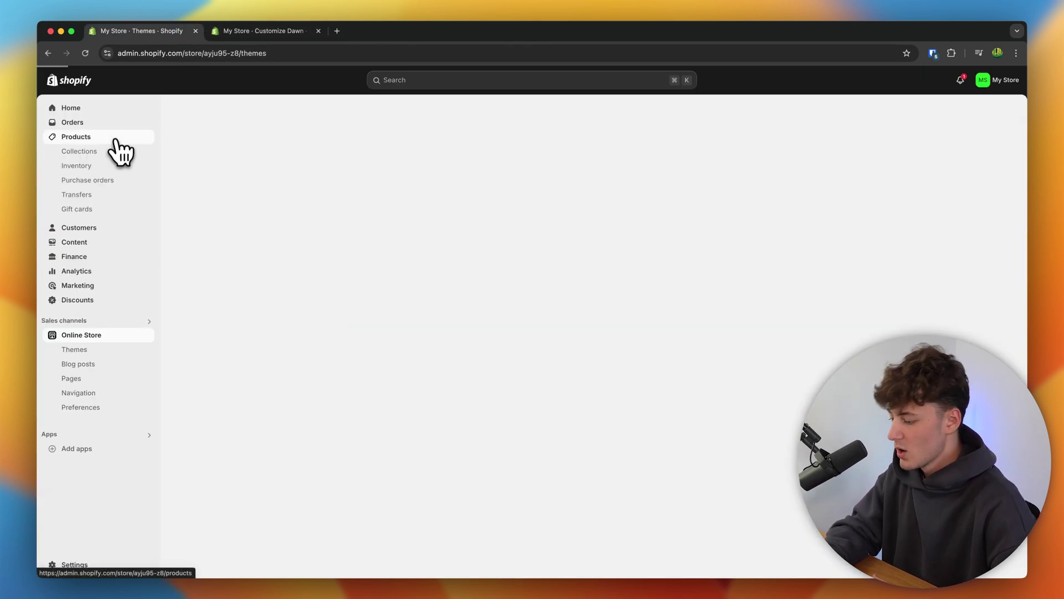
left_click(350, 240)
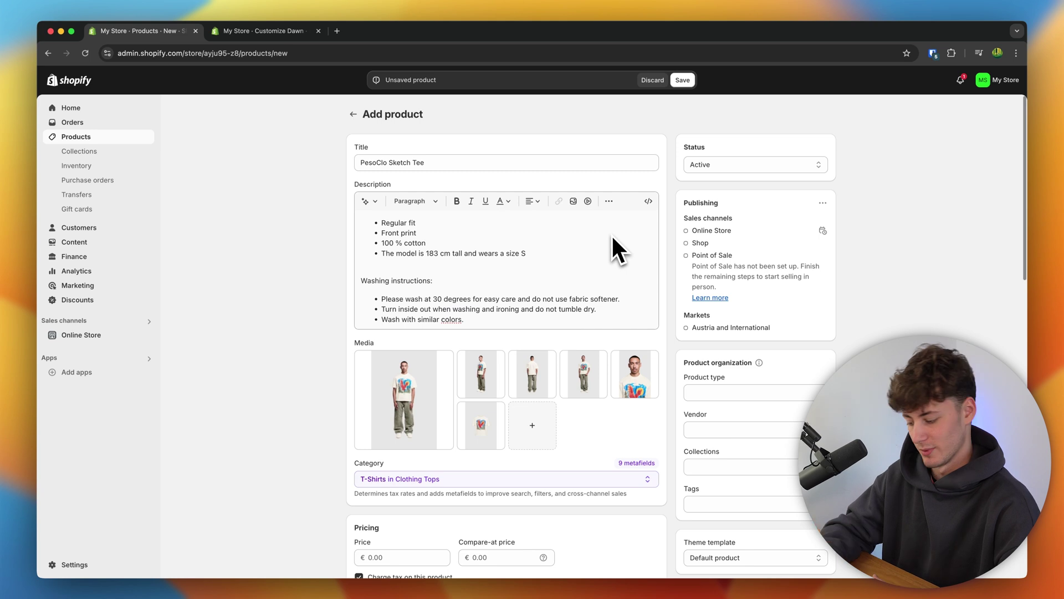
scroll(587, 423, "down", 3)
scroll(588, 421, "up", 3)
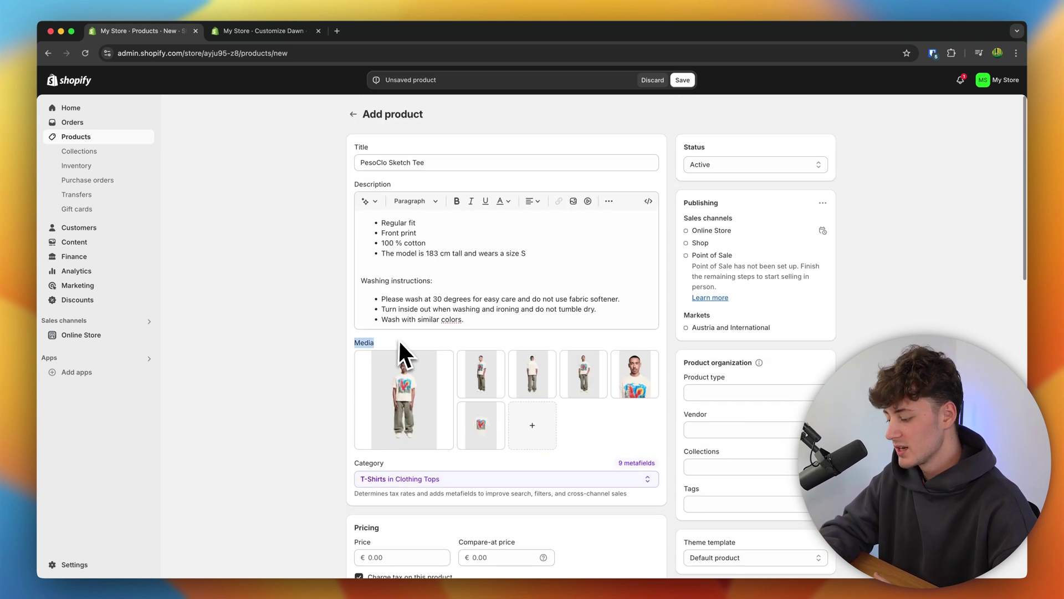
Reorder the product media so the flat shirt photo comes second and the model close-up third
mouse_move(499, 443)
left_click_drag(471, 444, 402, 405)
left_click_drag(481, 374, 416, 381)
left_click(416, 380)
key("Escape")
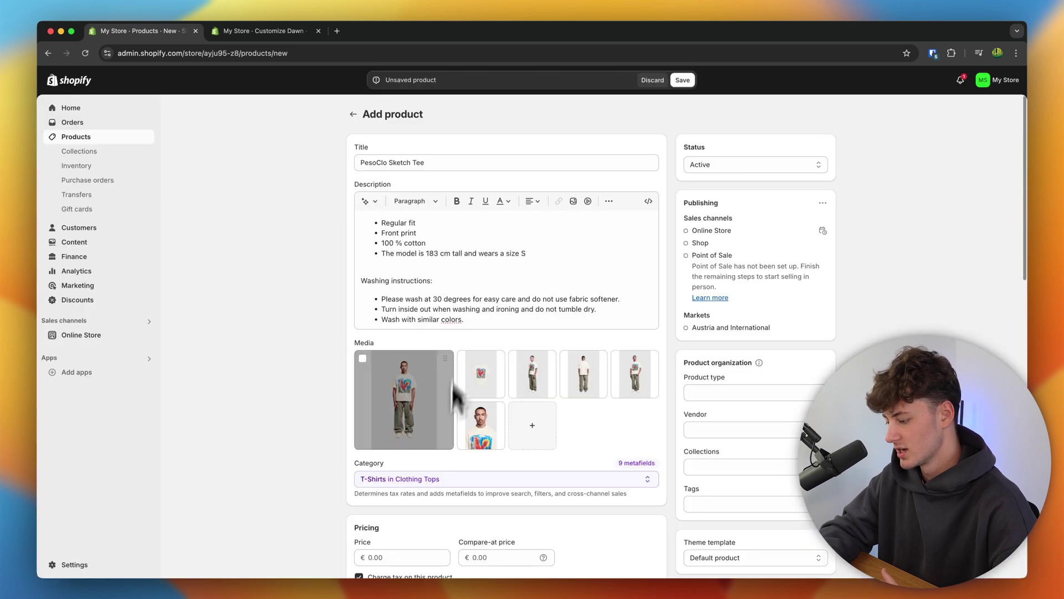
left_click_drag(480, 429, 542, 423)
Set the product's price to €49.90 and its compare-at price to €89.90
scroll(607, 441, "down", 3)
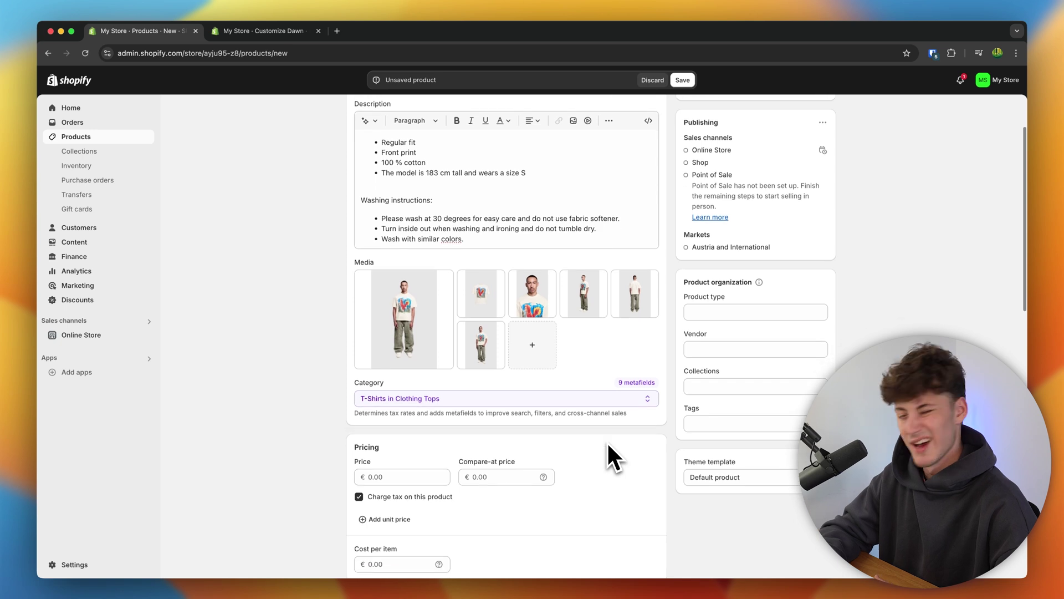
scroll(607, 442, "down", 3)
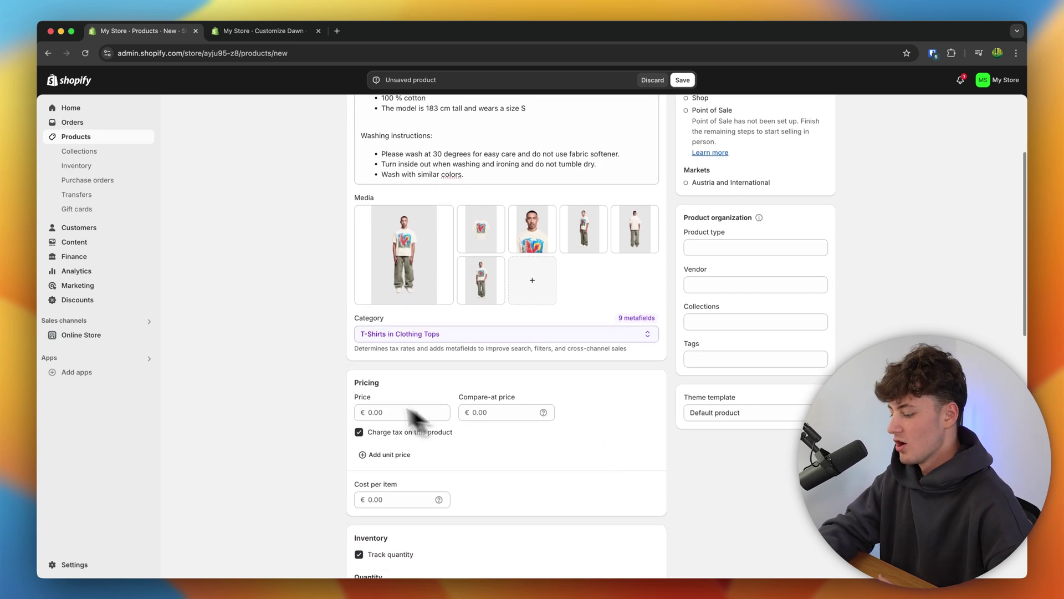
scroll(395, 388, "down", 6)
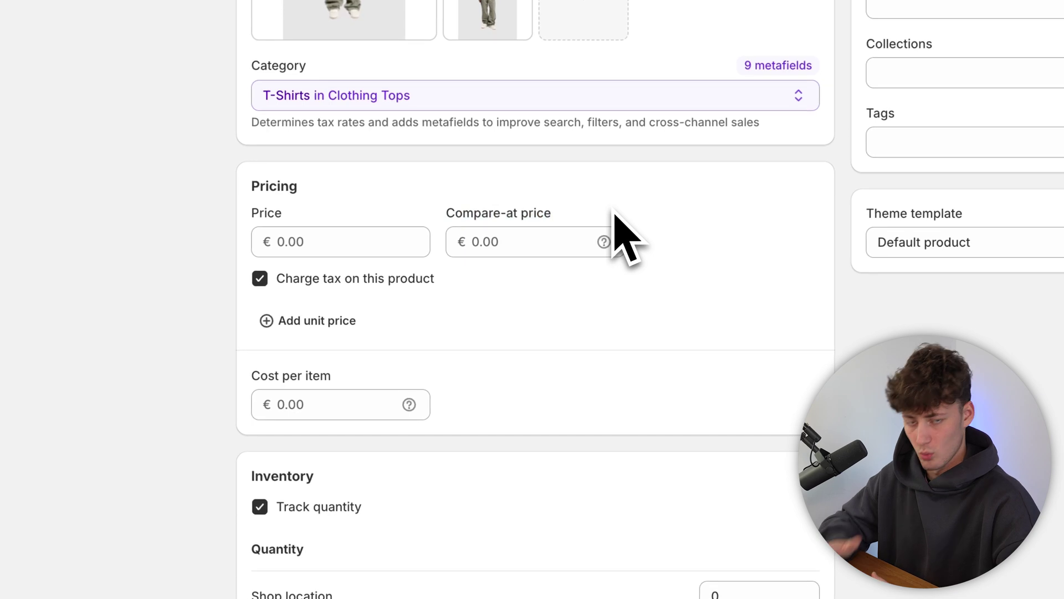
left_click(296, 233)
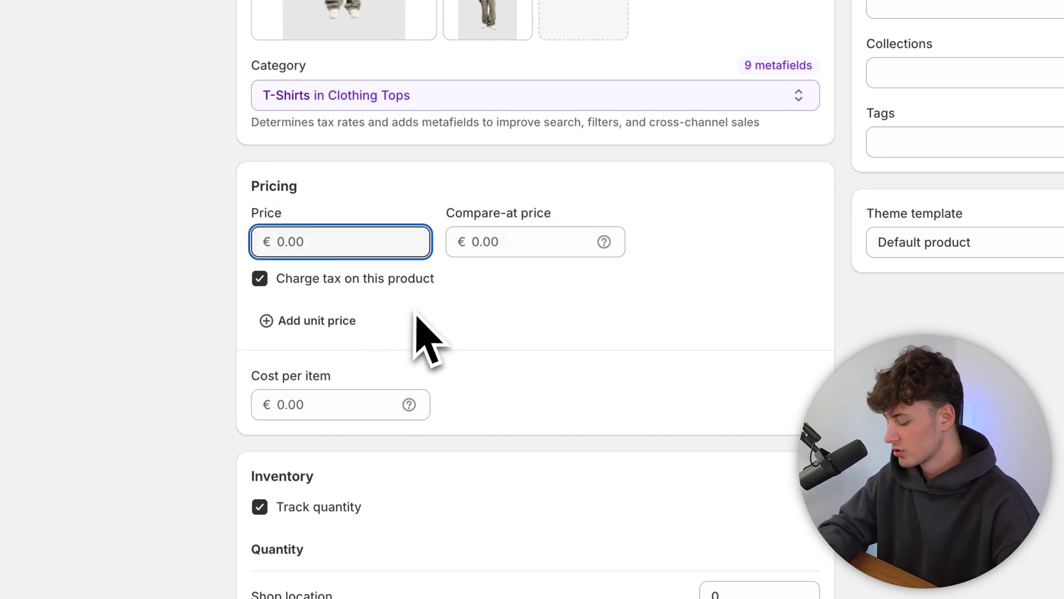
type("49.9")
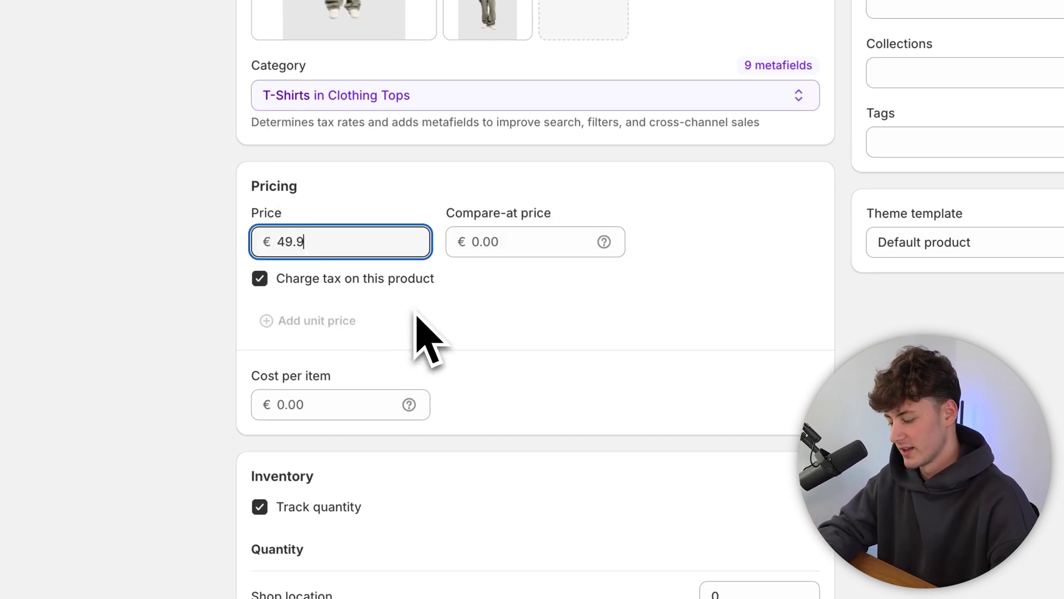
type("0")
left_click(737, 414)
left_click(499, 244)
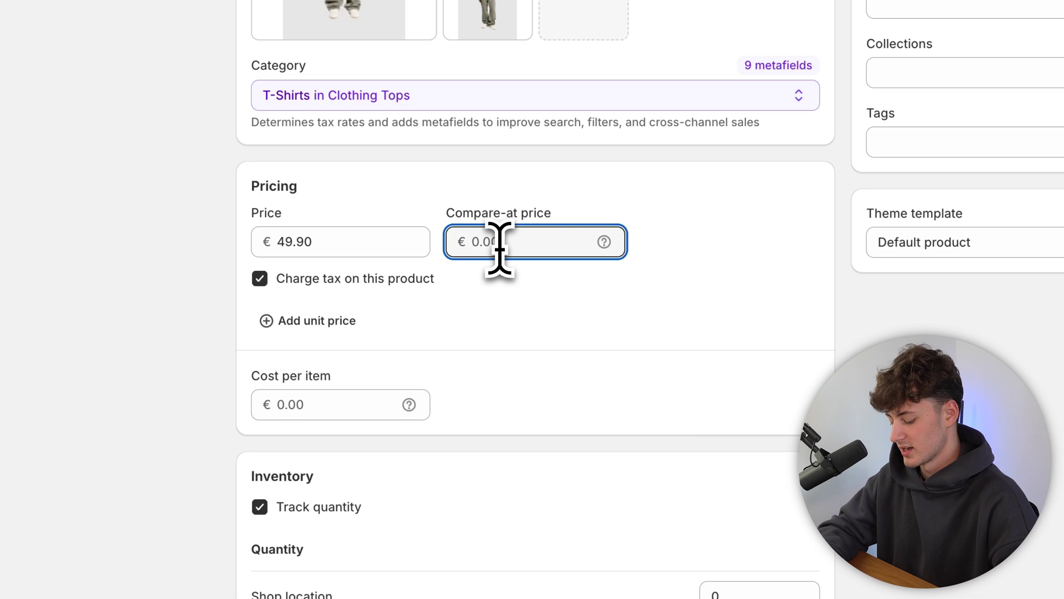
type("89.90")
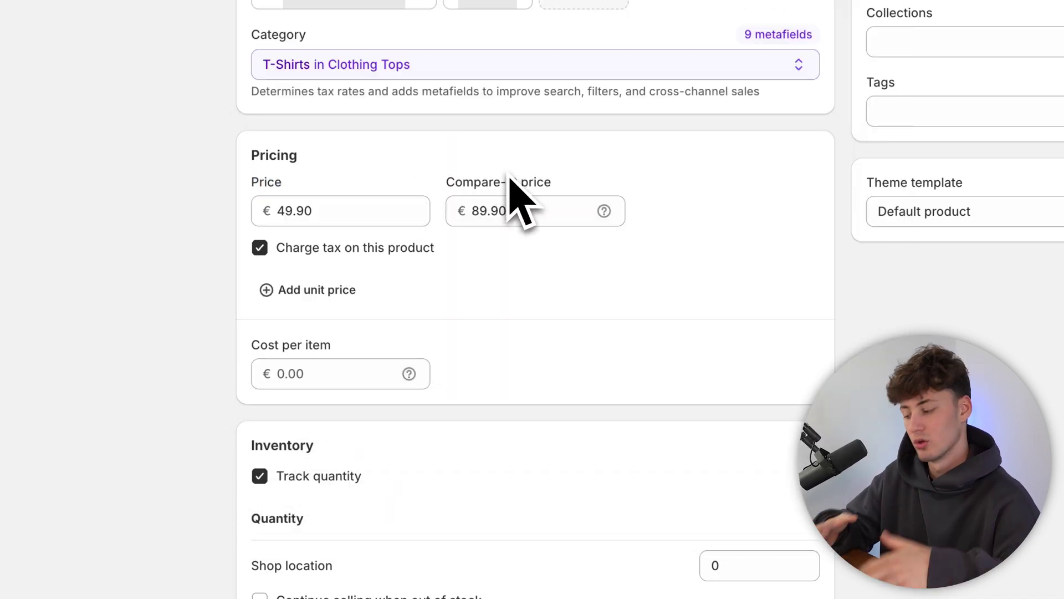
Set the product's cost per item to €20.00
left_click(260, 247)
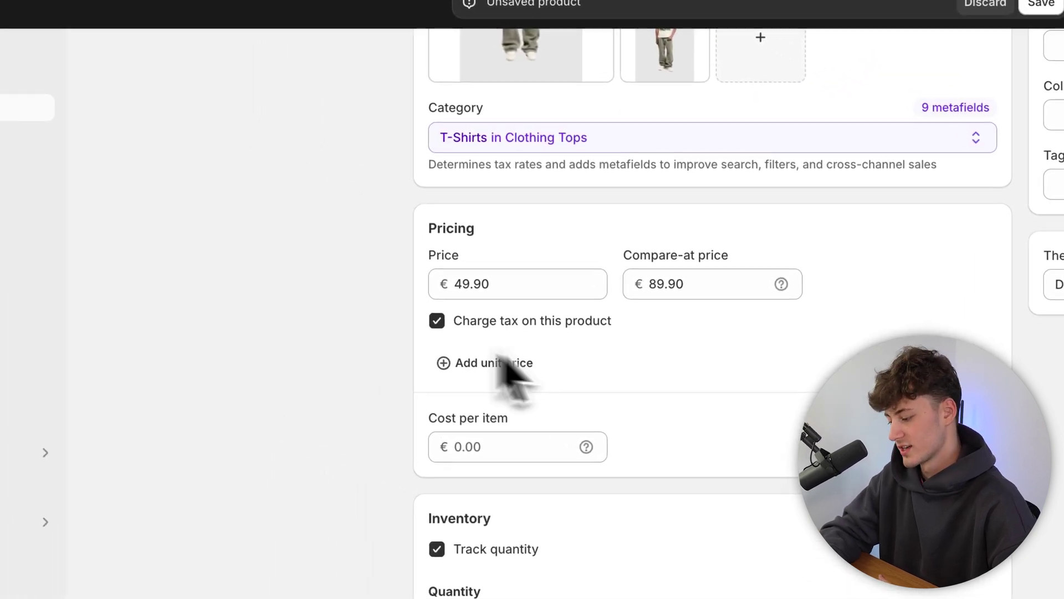
scroll(547, 368, "down", 3)
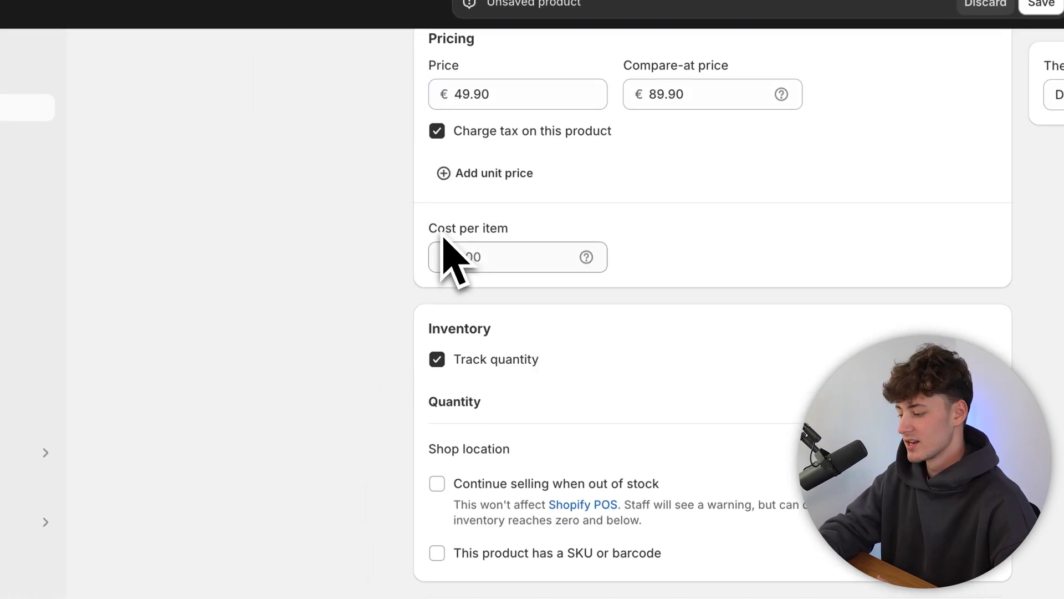
left_click(504, 249)
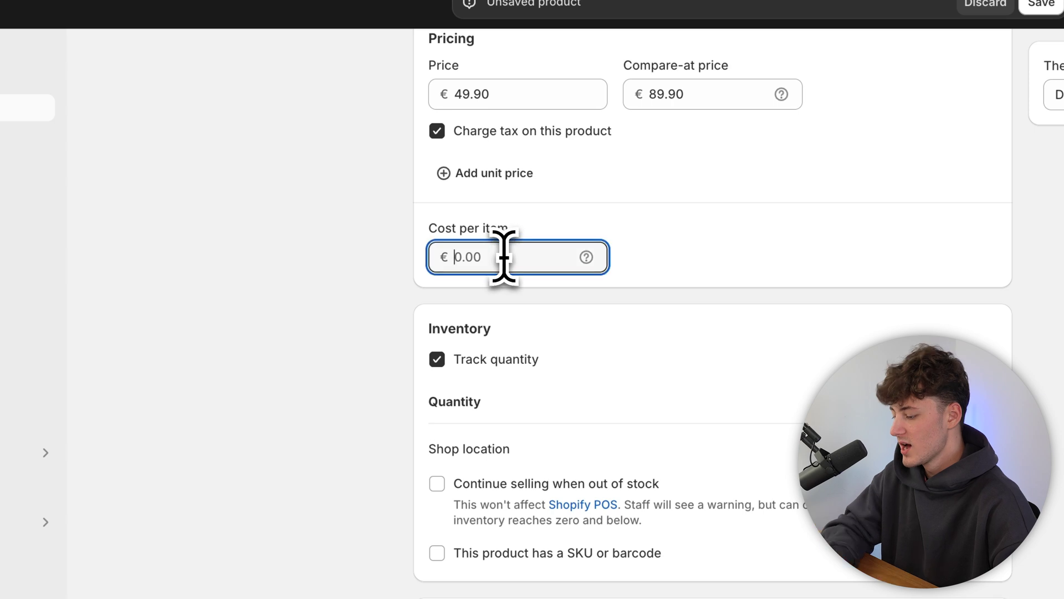
left_click(506, 249)
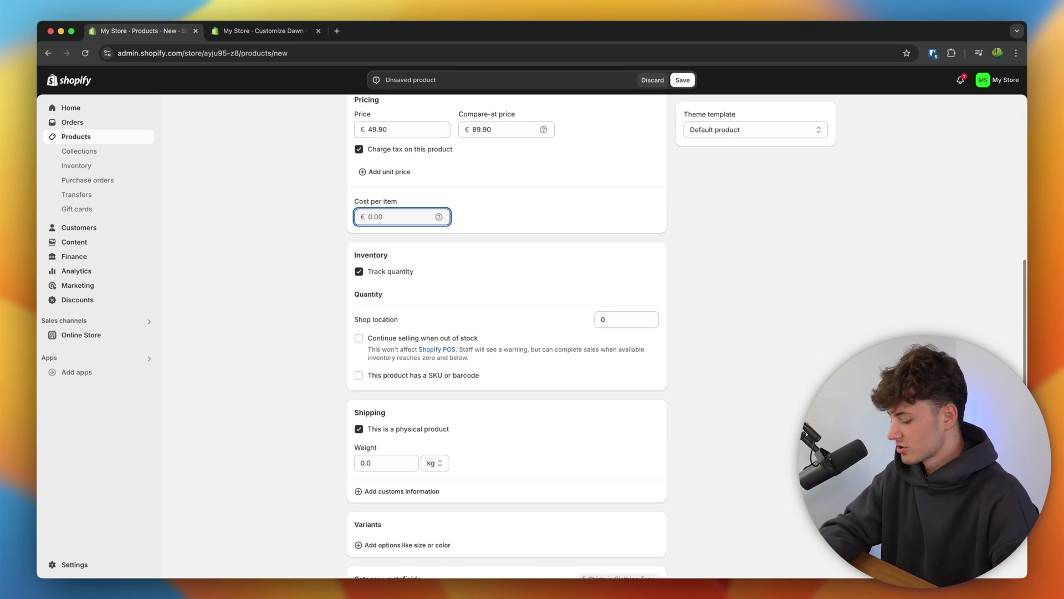
scroll(426, 264, "up", 2)
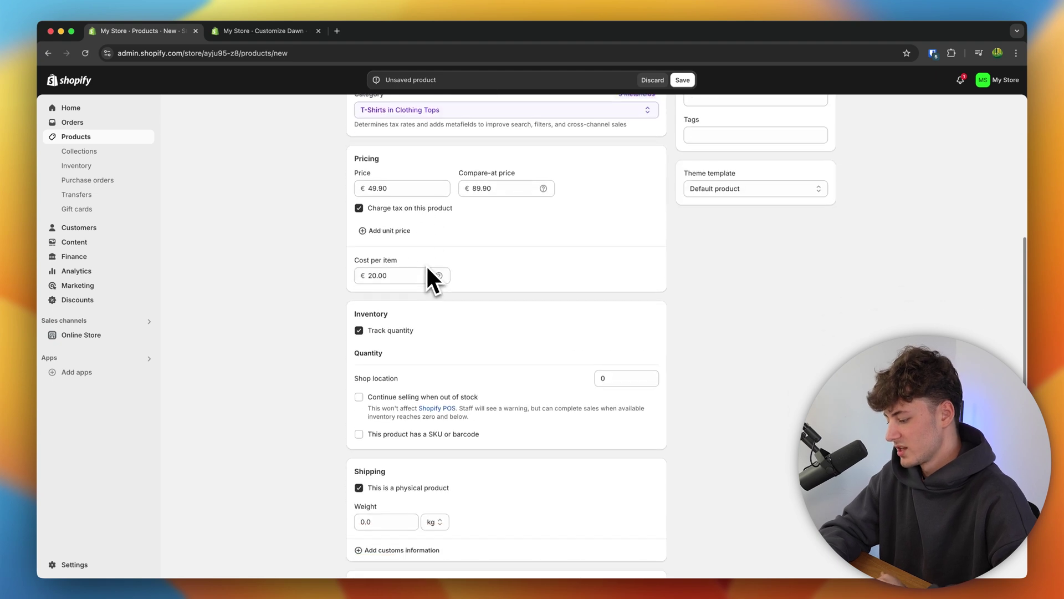
Keep quantity tracking enabled for the product and set the shop location's stock quantity to 50
scroll(426, 265, "down", 4)
left_click_drag(361, 136, 389, 137)
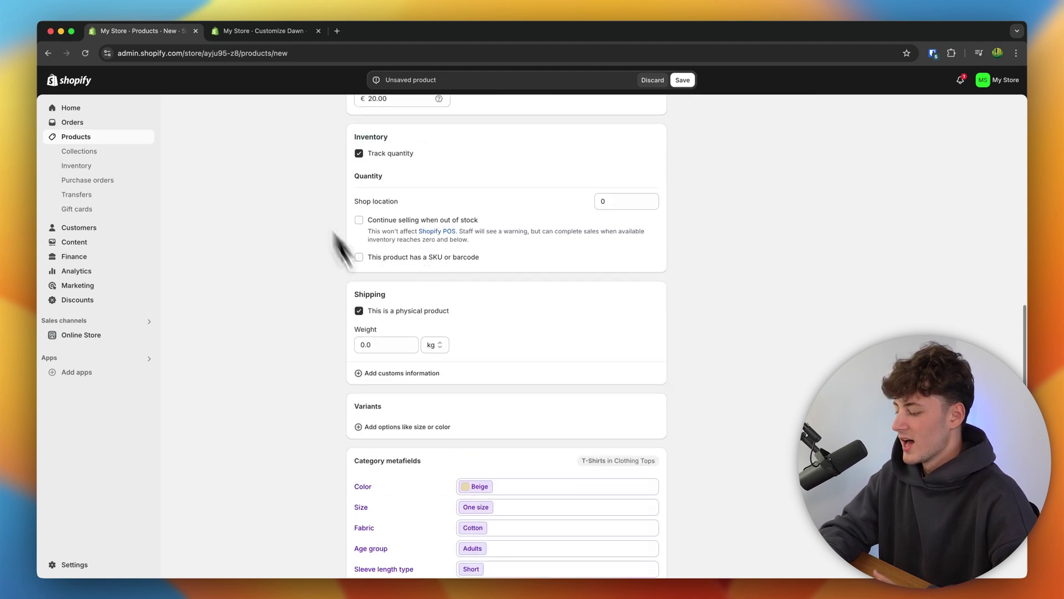
left_click(396, 153)
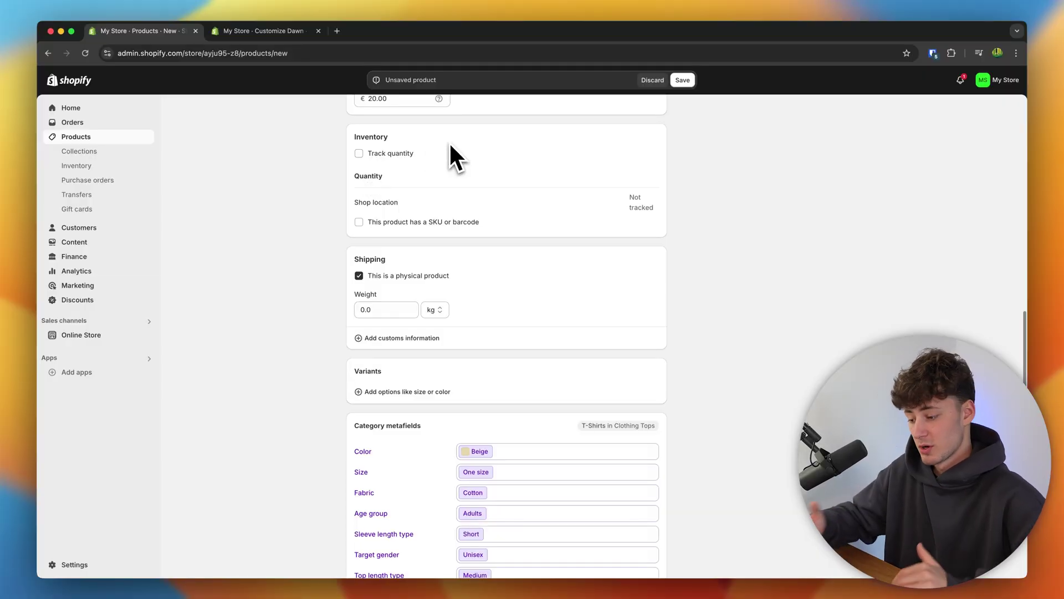
left_click(365, 153)
left_click_drag(348, 207, 439, 205)
left_click(533, 225)
left_click(606, 202)
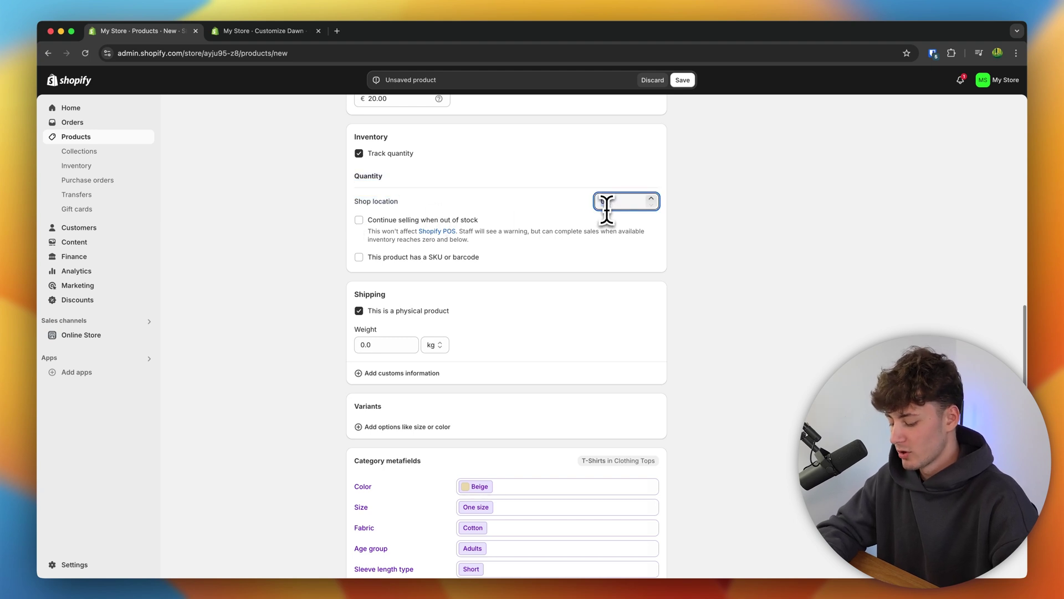
left_click(810, 334)
scroll(809, 334, "down", 3)
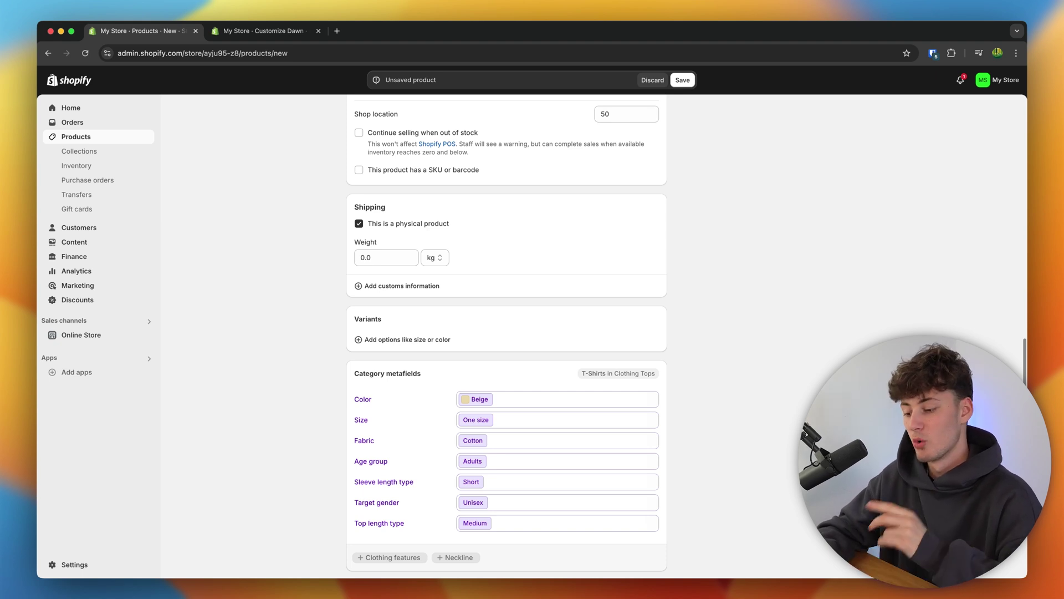
Keep kg as the shipping weight unit and set the product's weight to 0.5
left_click(435, 259)
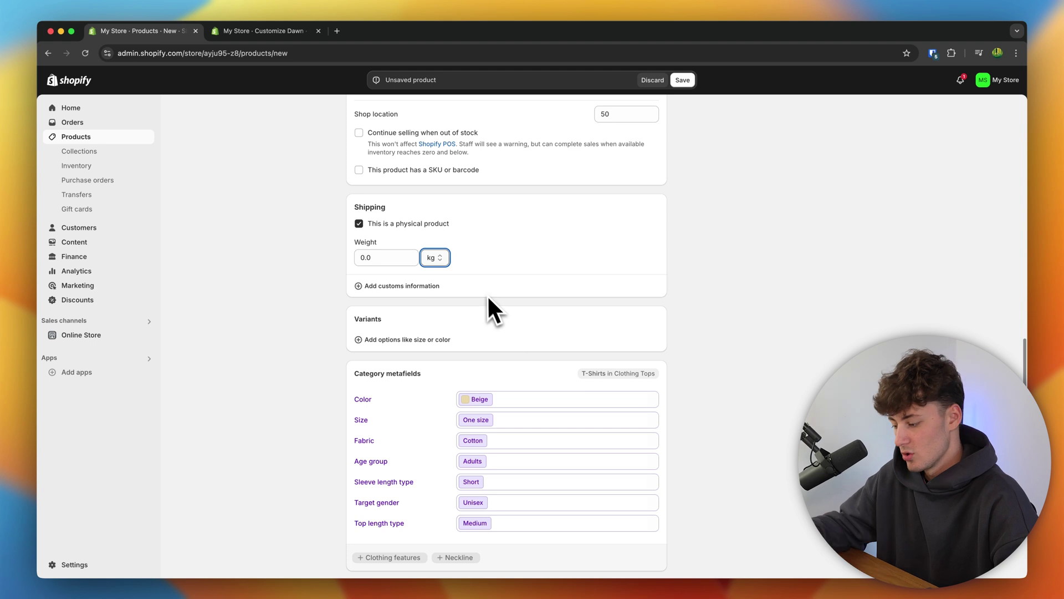
key("space")
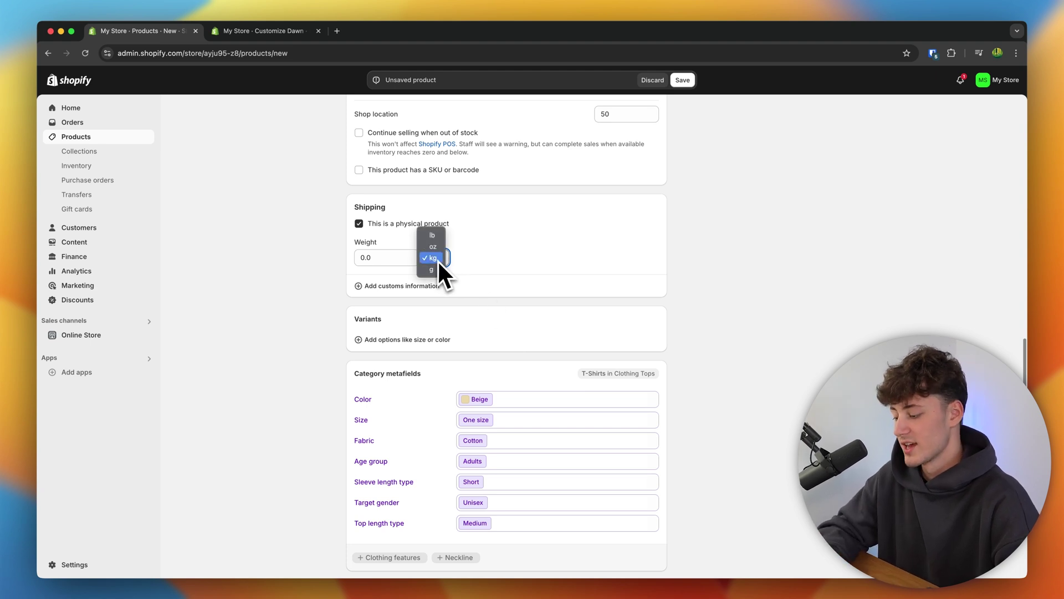
key("Return")
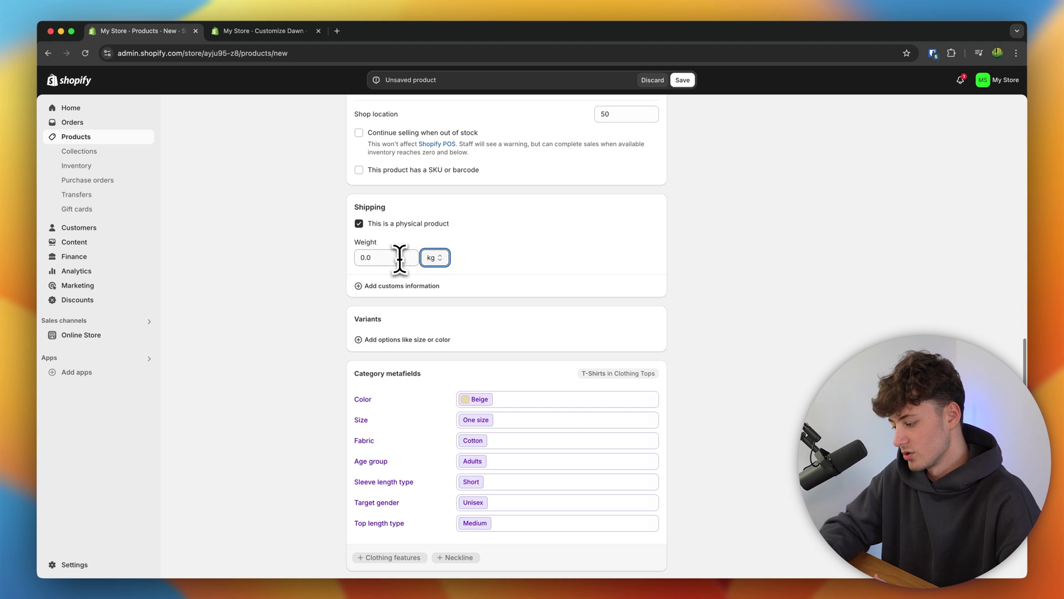
left_click(398, 258)
scroll(400, 281, "up", 15)
scroll(400, 281, "down", 18)
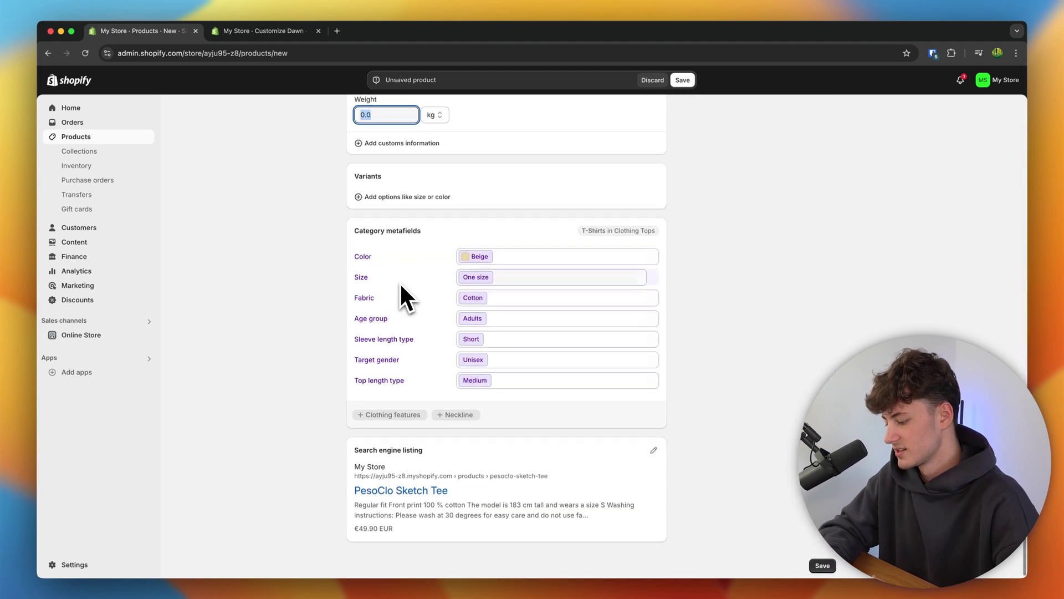
scroll(400, 282, "up", 3)
type("0.5")
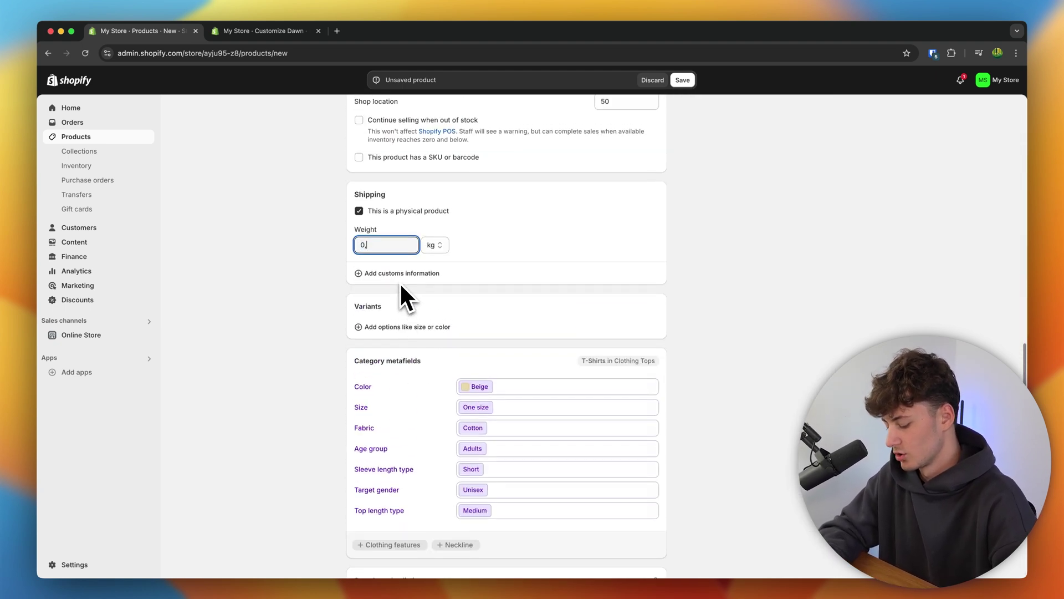
left_click(296, 274)
Add a variant option to the product based on the Size metafield
scroll(425, 286, "down", 2)
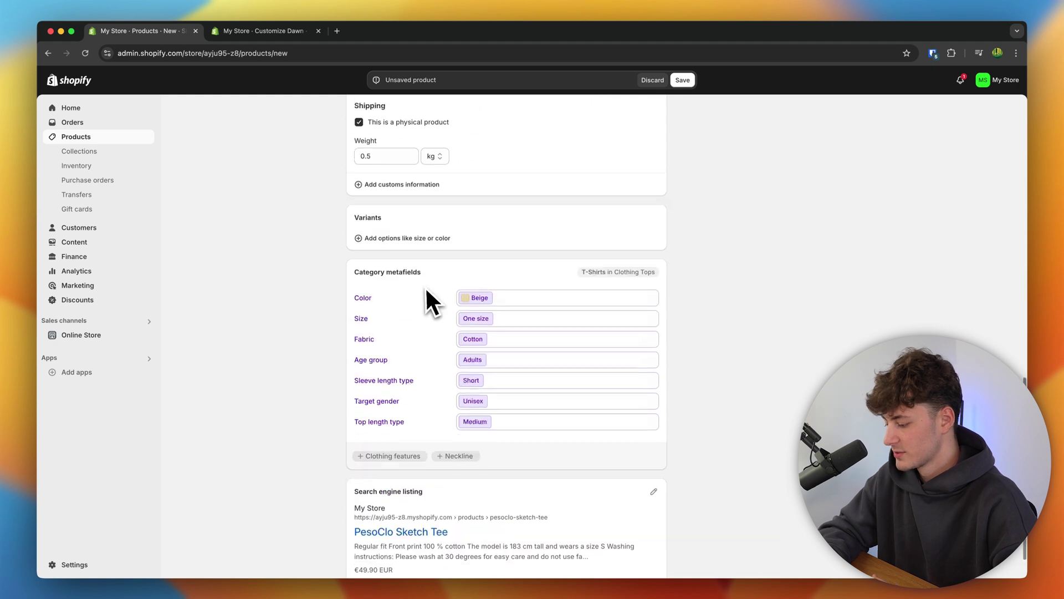
double_click(379, 216)
left_click(408, 214)
scroll(408, 215, "up", 10)
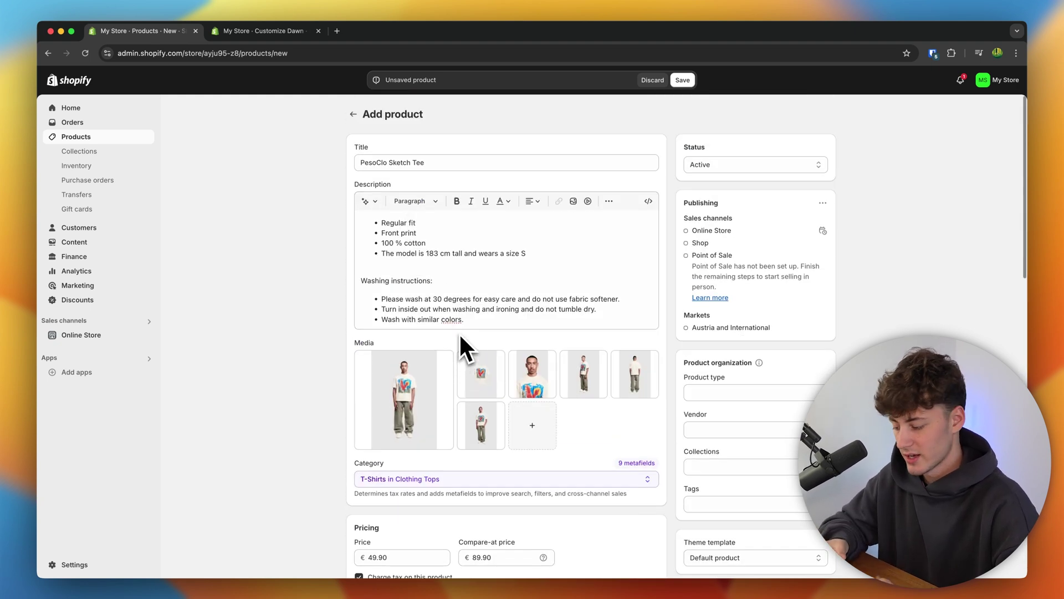
scroll(459, 345, "down", 10)
left_click(398, 403)
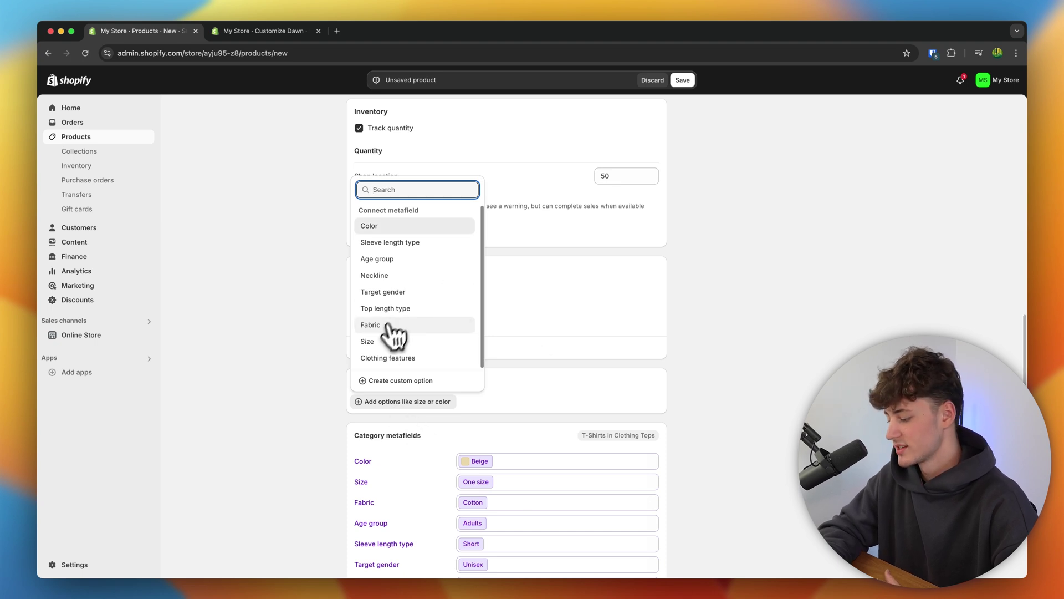
left_click(426, 341)
left_click(430, 266)
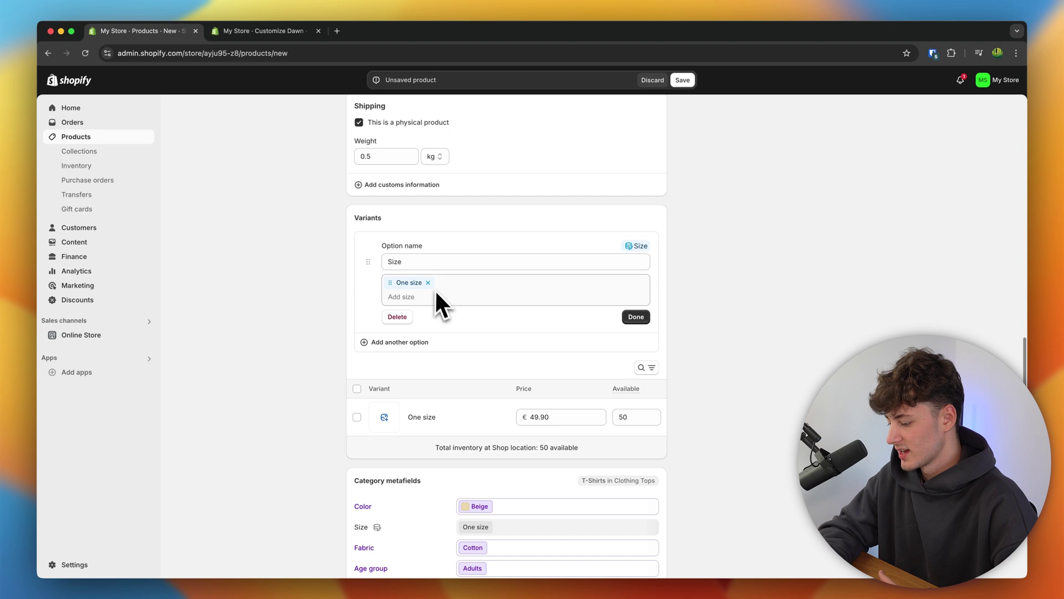
Select S, M, L and XL as the Size option's values, remove One size and finish the option
left_click(429, 283)
left_click(424, 300)
scroll(443, 349, "down", 1)
left_click(412, 365)
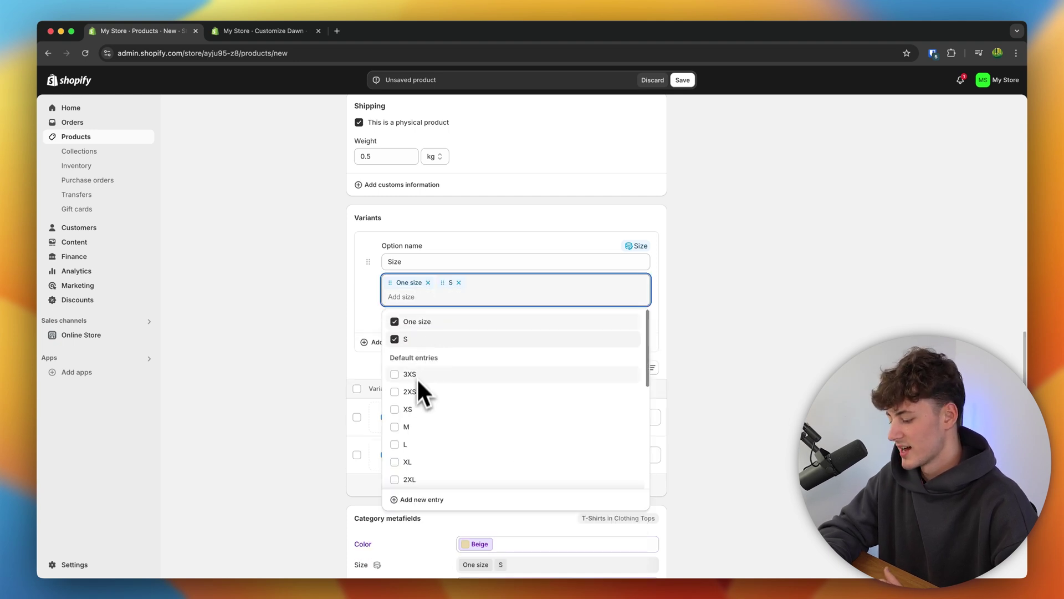
left_click(416, 428)
left_click(413, 443)
left_click(413, 461)
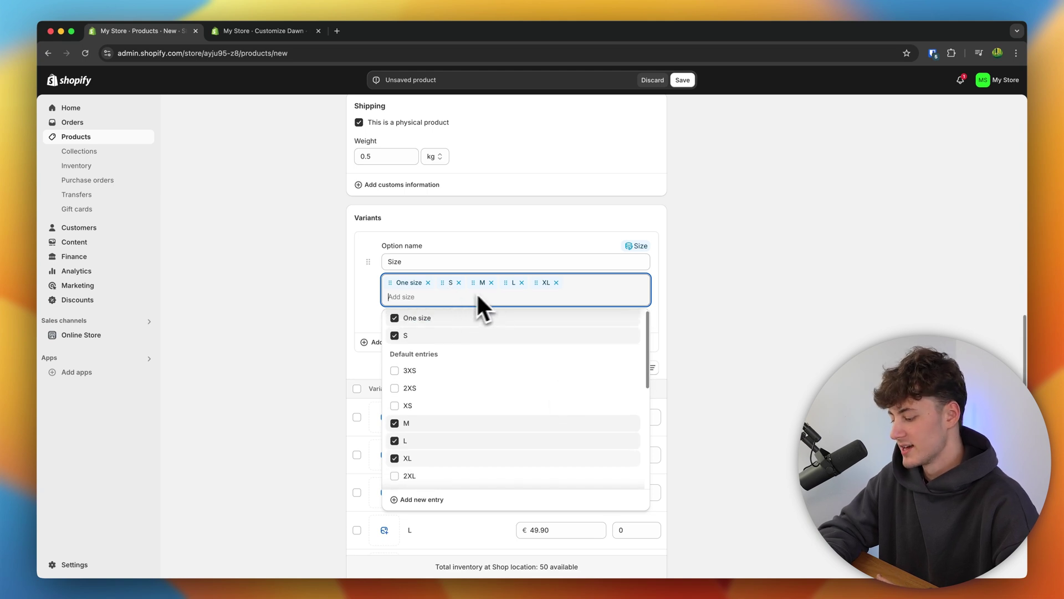
left_click(428, 283)
left_click(642, 317)
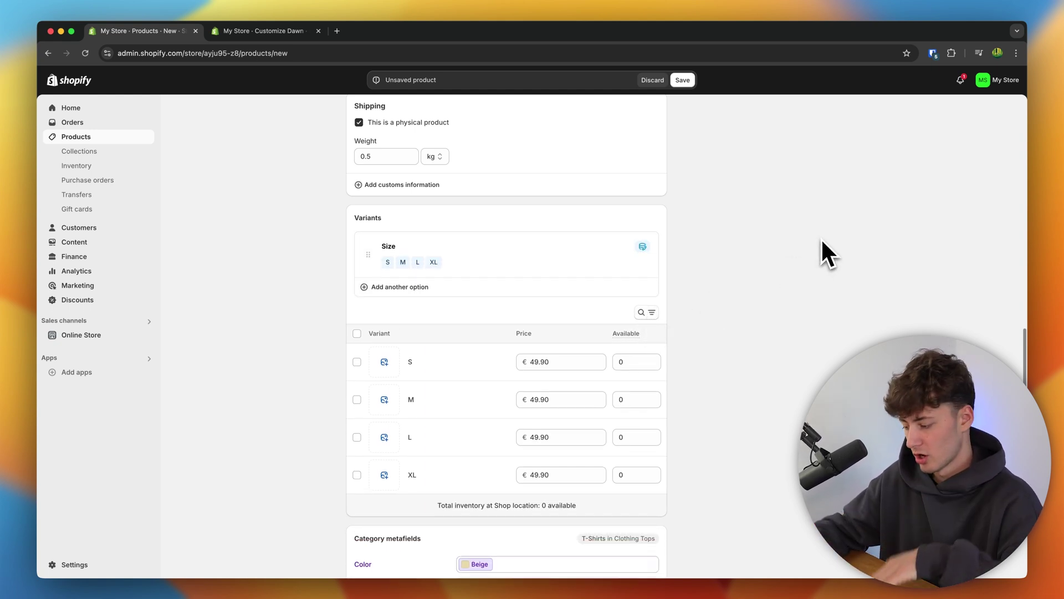
Try a custom Color variant option with the values Beige and Black, and delete that option
left_click(409, 287)
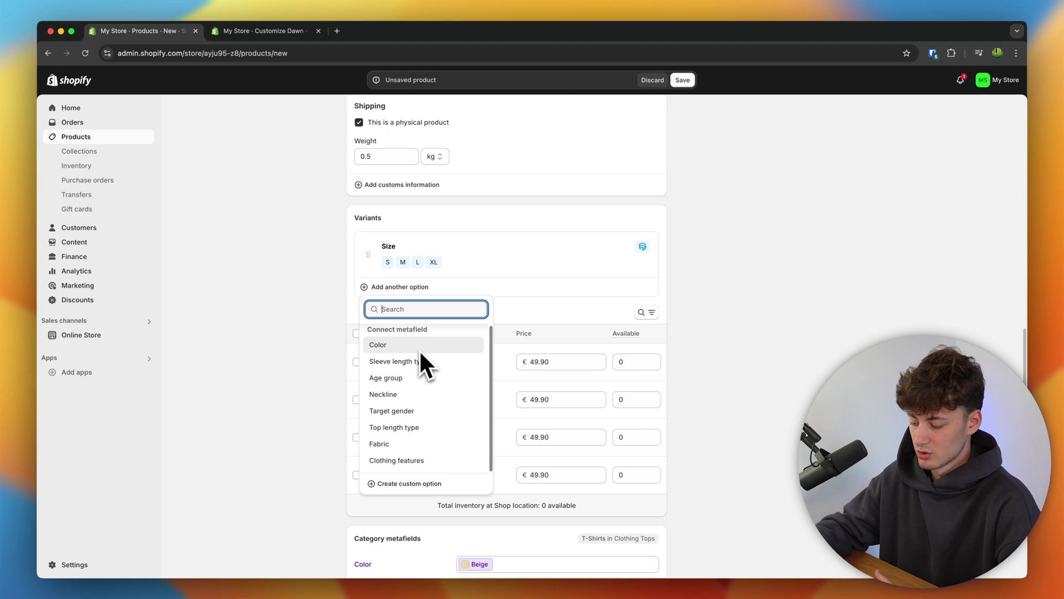
left_click(440, 486)
type("Color")
key("Tab")
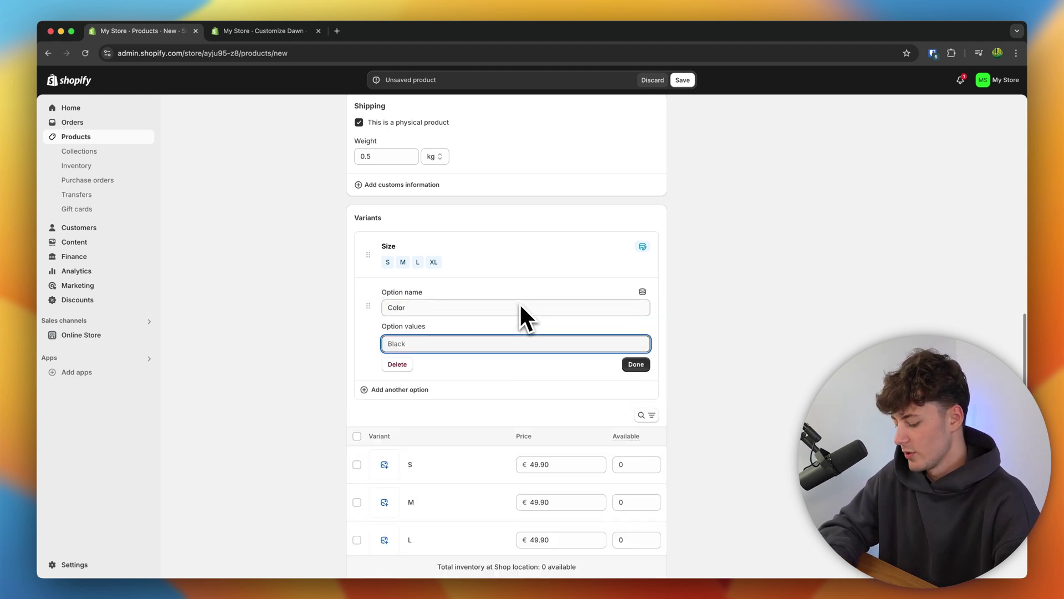
type("Beige")
key("Tab")
type("Black")
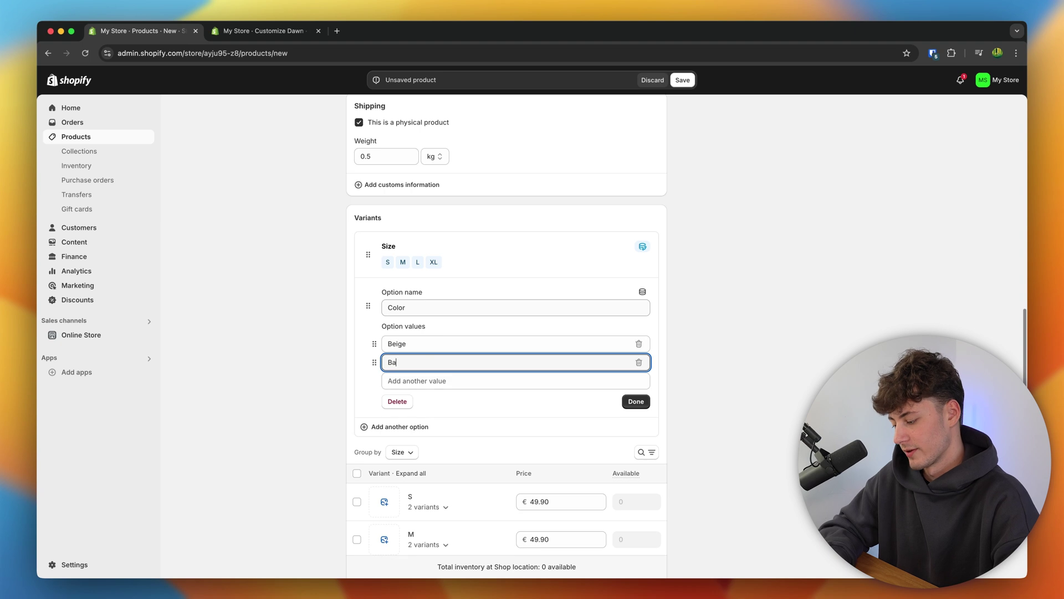
scroll(523, 316, "down", 3)
scroll(523, 316, "up", 3)
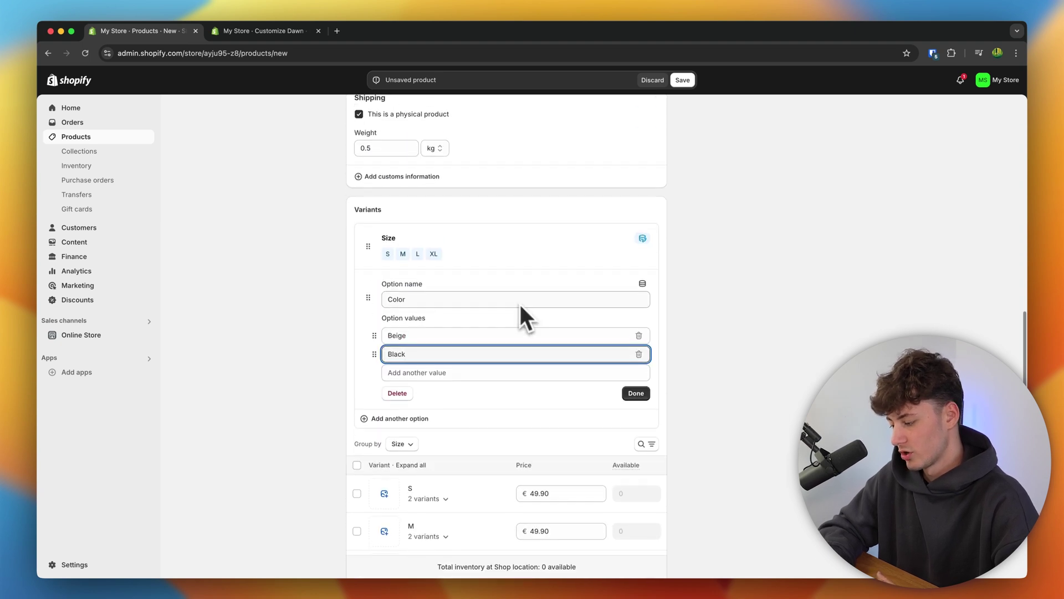
left_click(397, 393)
Open the image selection for the S size variant and review the product's available images
scroll(510, 388, "down", 2)
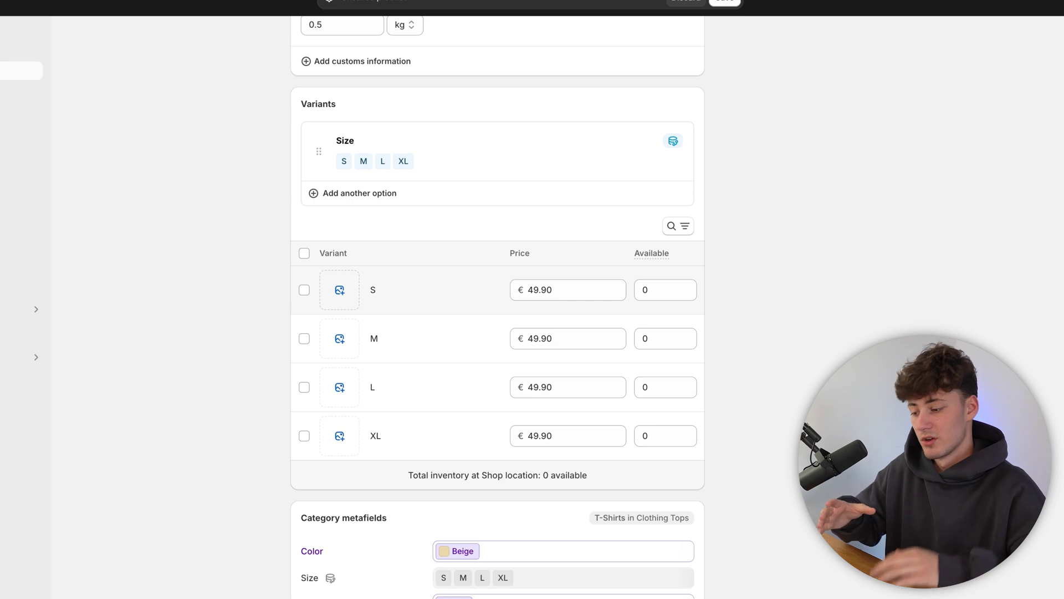
left_click(340, 290)
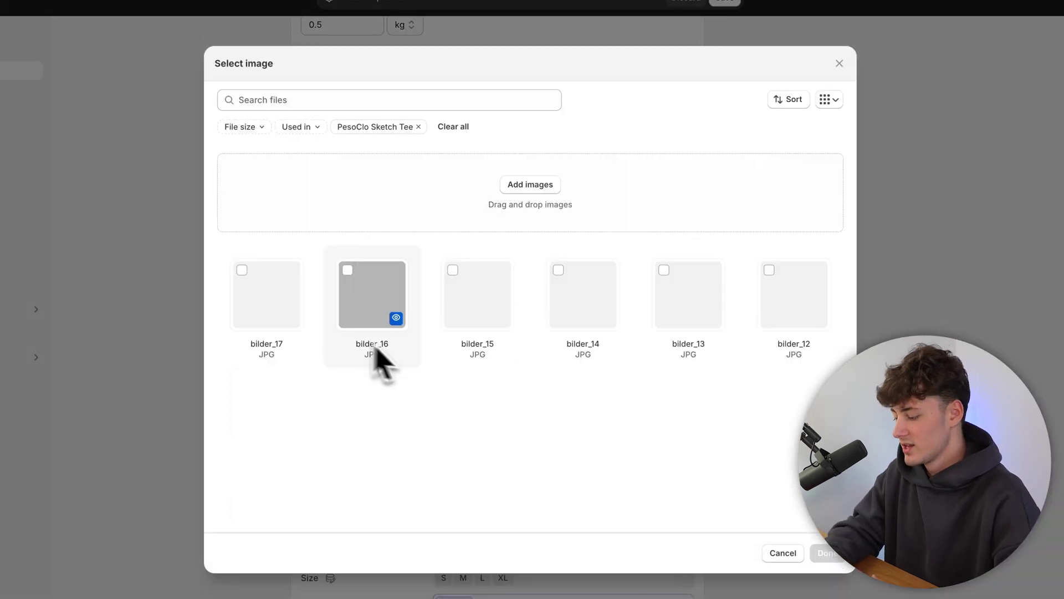
left_click(688, 299)
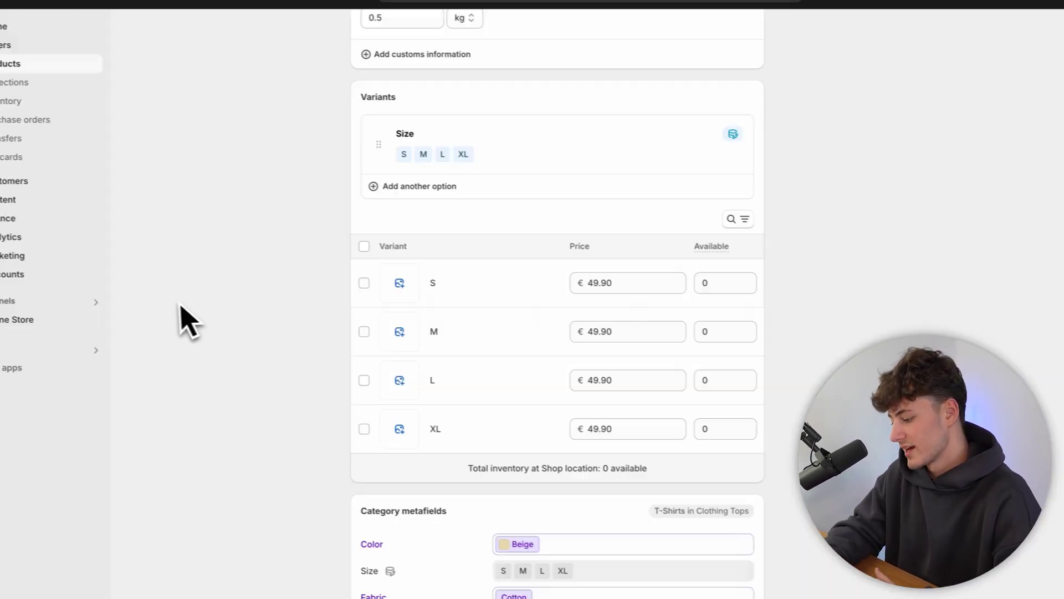
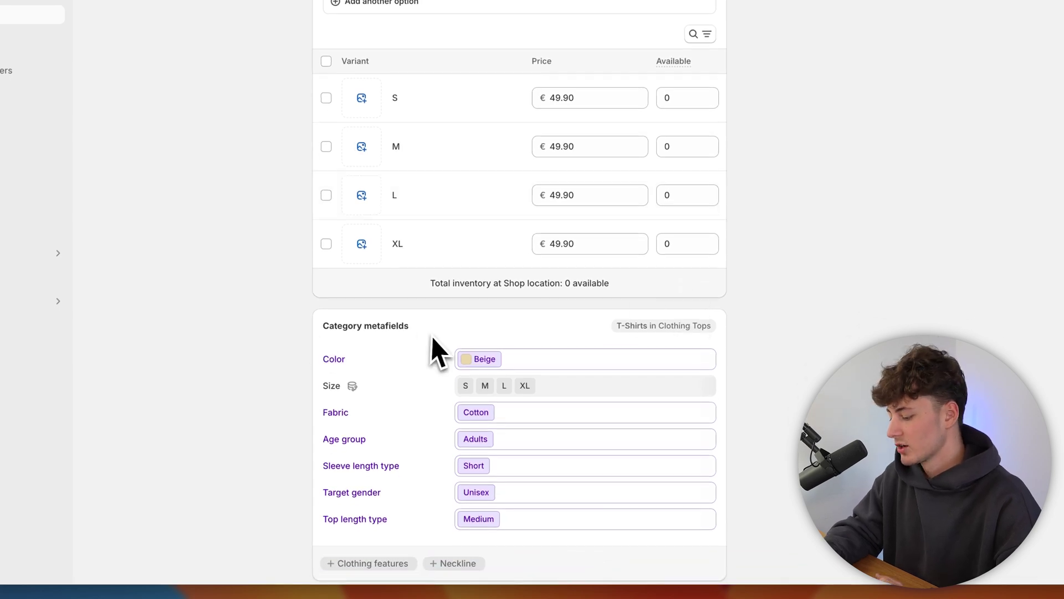
Check the product's category metafields and search engine listing, and set its vendor to PesoClo
scroll(432, 338, "down", 3)
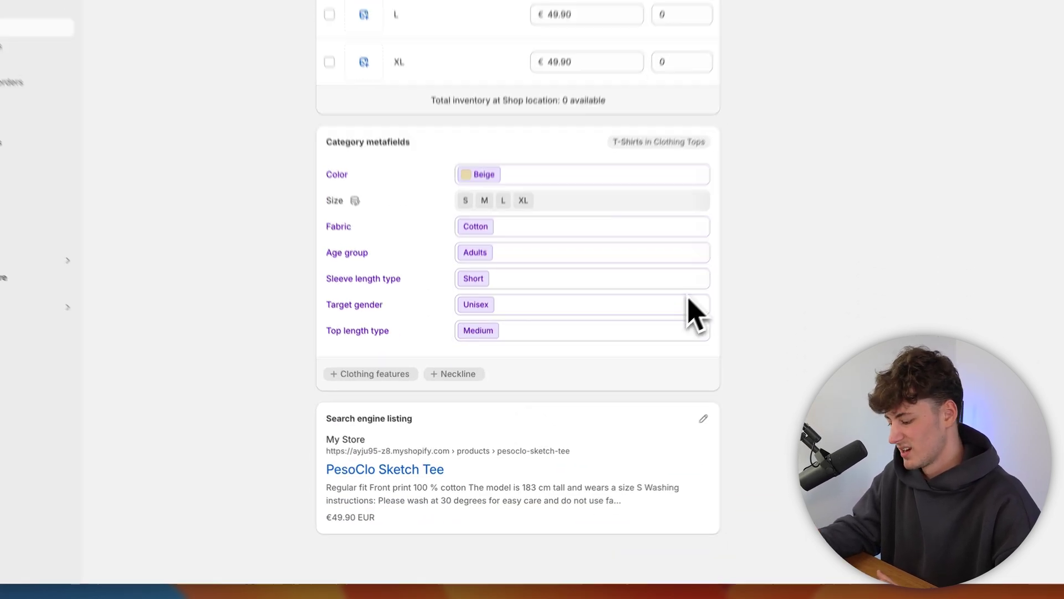
left_click(565, 289)
left_click(869, 243)
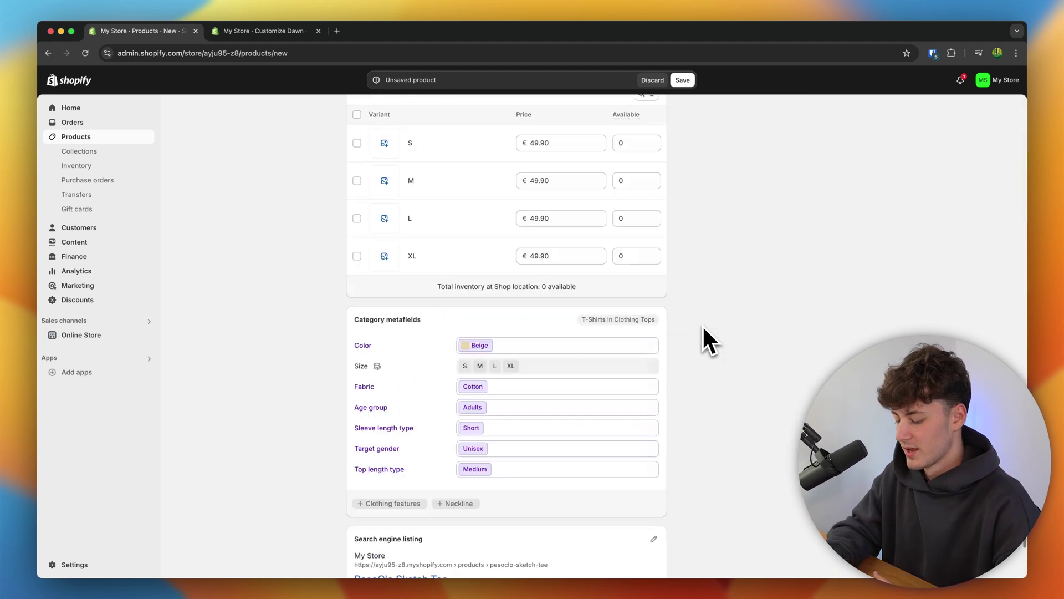
scroll(703, 327, "up", 15)
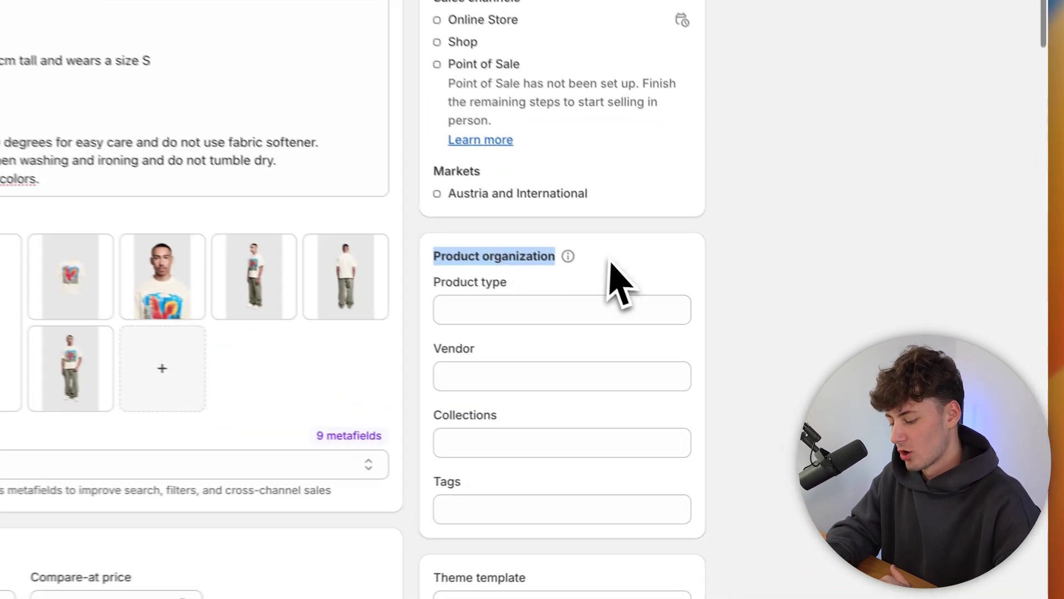
scroll(778, 366, "down", 3)
left_click(544, 207)
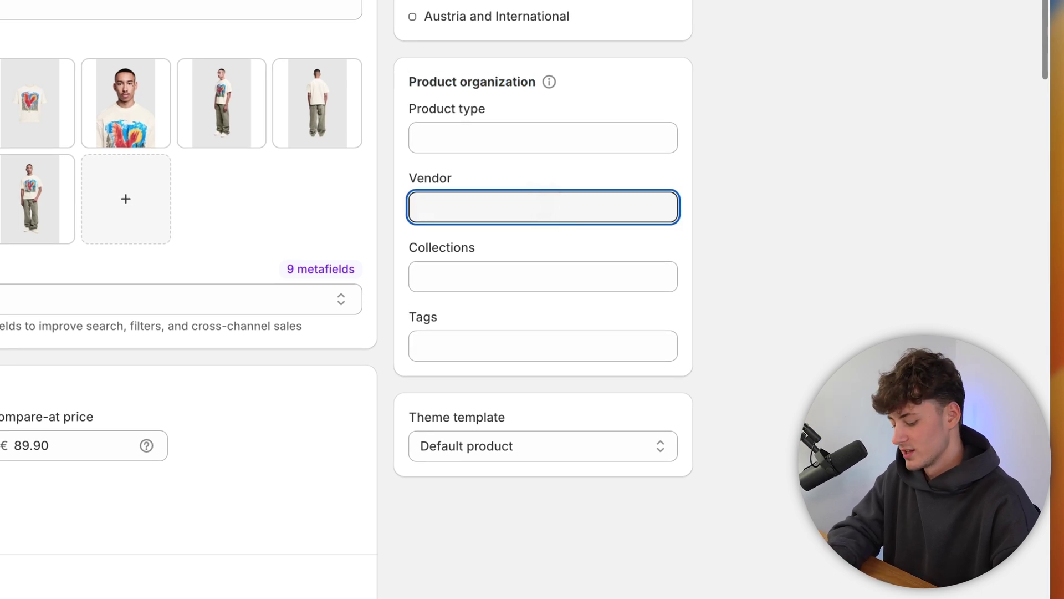
type("PesoClo")
key("Escape")
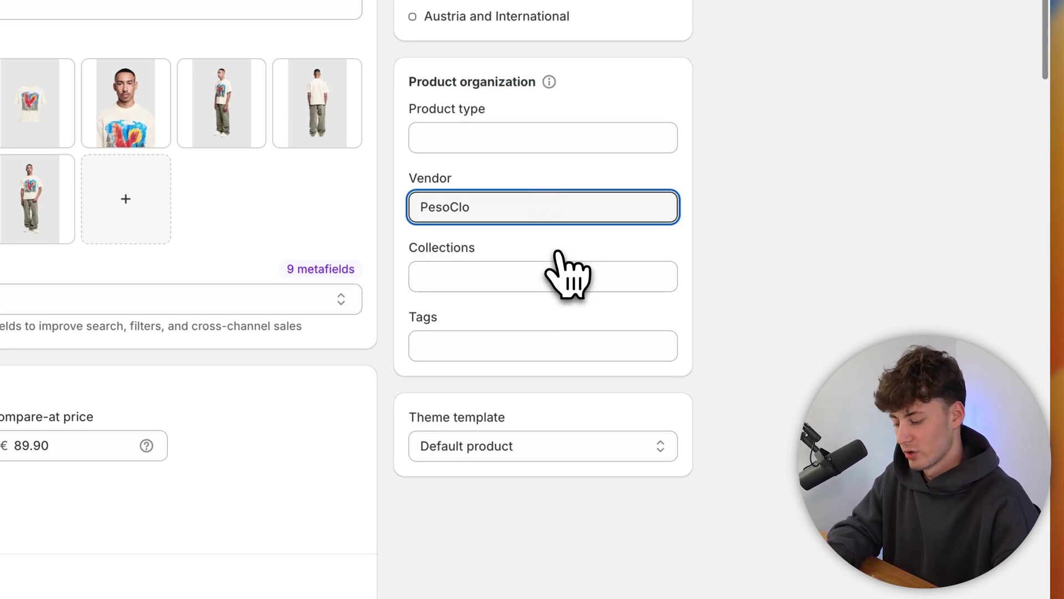
left_click(765, 155)
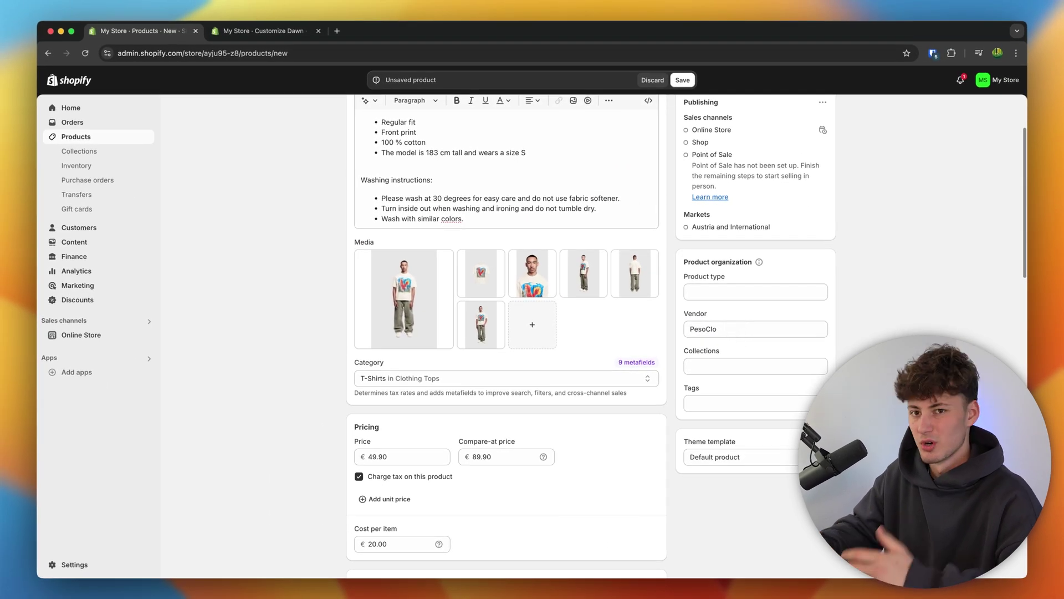
Save the product and start adding another one from the product list
scroll(727, 328, "down", 15)
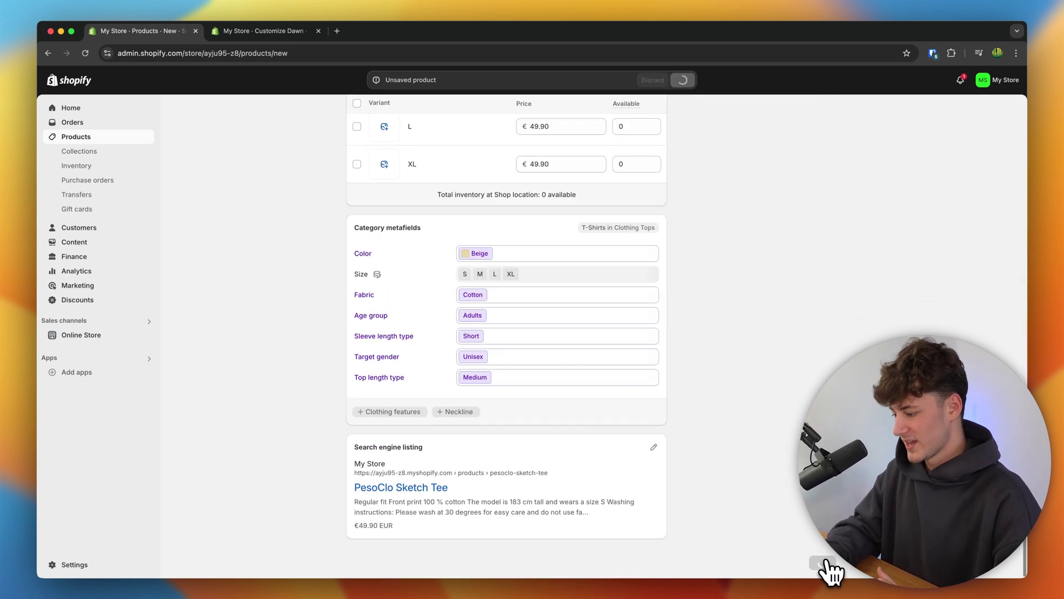
left_click(113, 143)
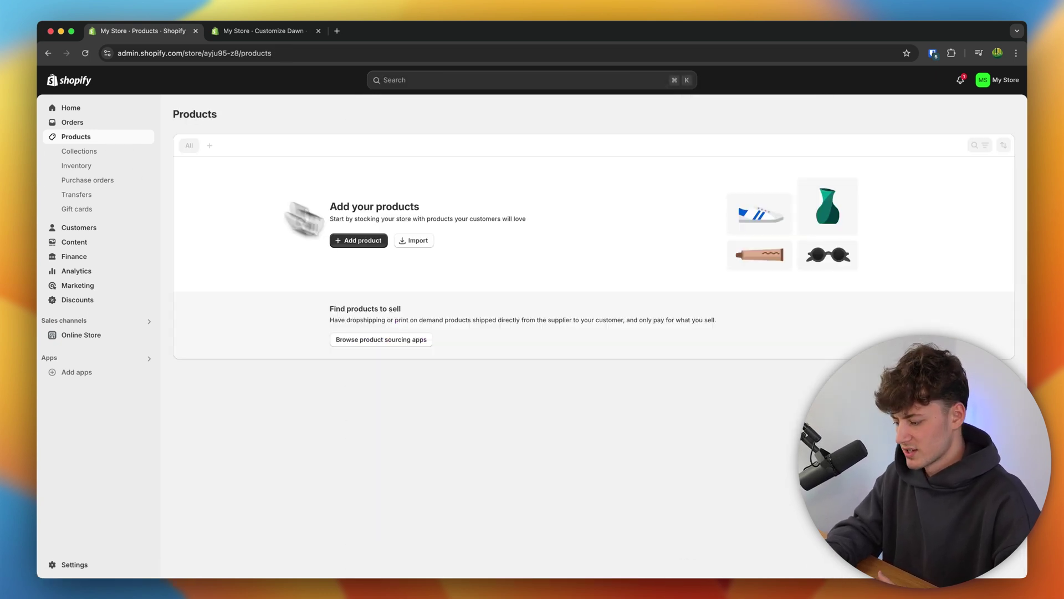
left_click(352, 245)
left_click(420, 163)
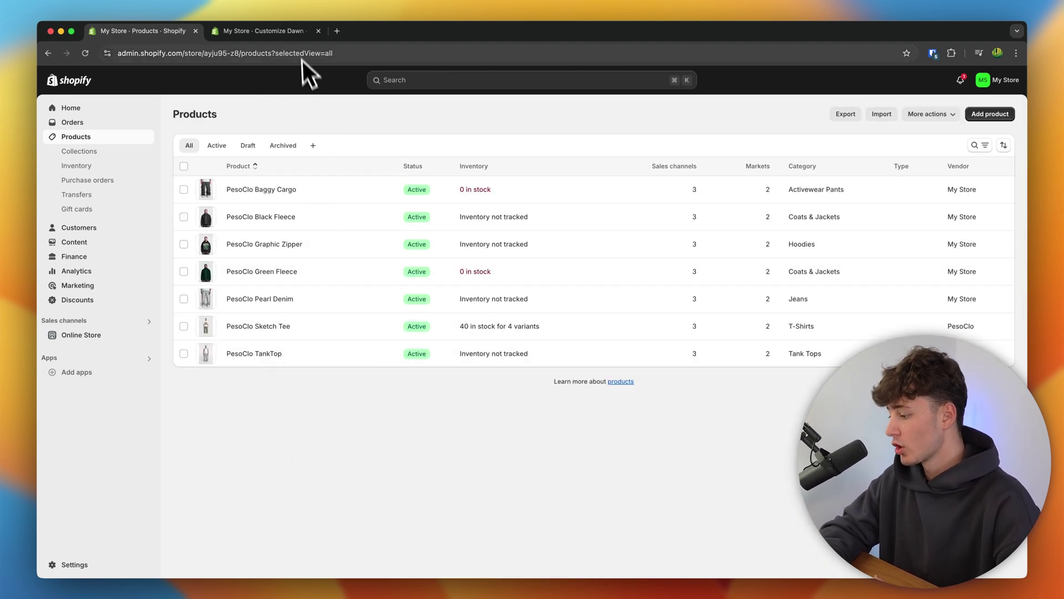
Examine how the added products appear in the home page's Featured collection section in the Dawn theme editor
left_click(294, 32)
scroll(378, 275, "down", 10)
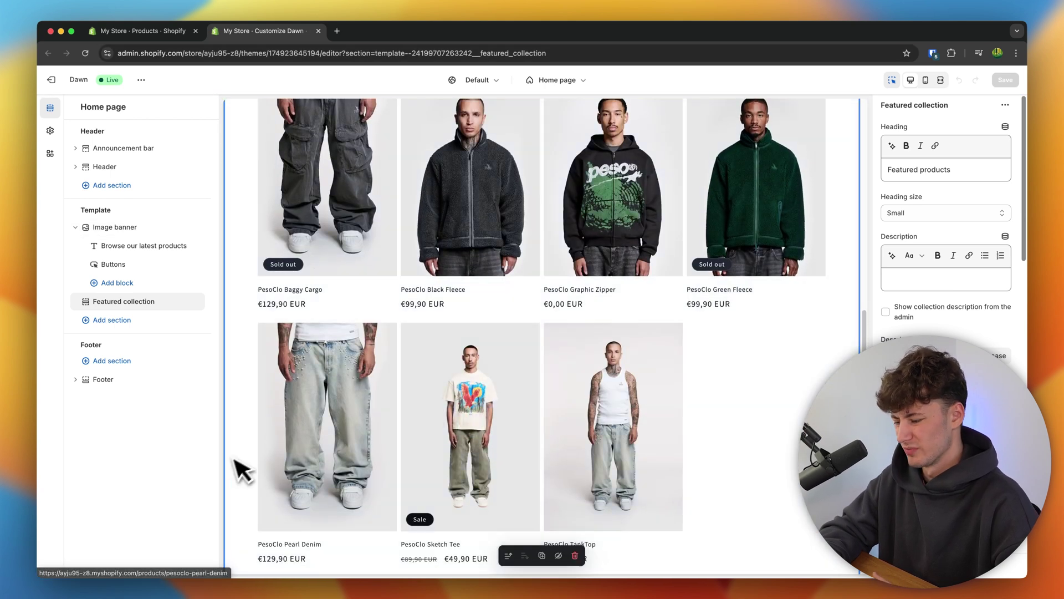
scroll(408, 352, "up", 3)
scroll(402, 334, "down", 5)
scroll(401, 335, "up", 10)
scroll(405, 334, "down", 8)
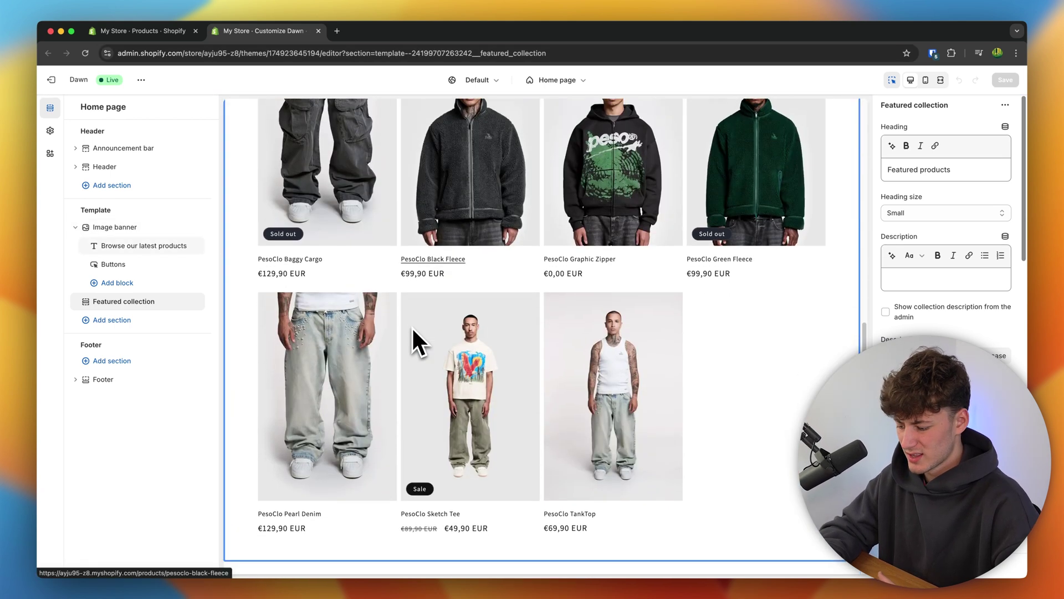
scroll(416, 340, "up", 5)
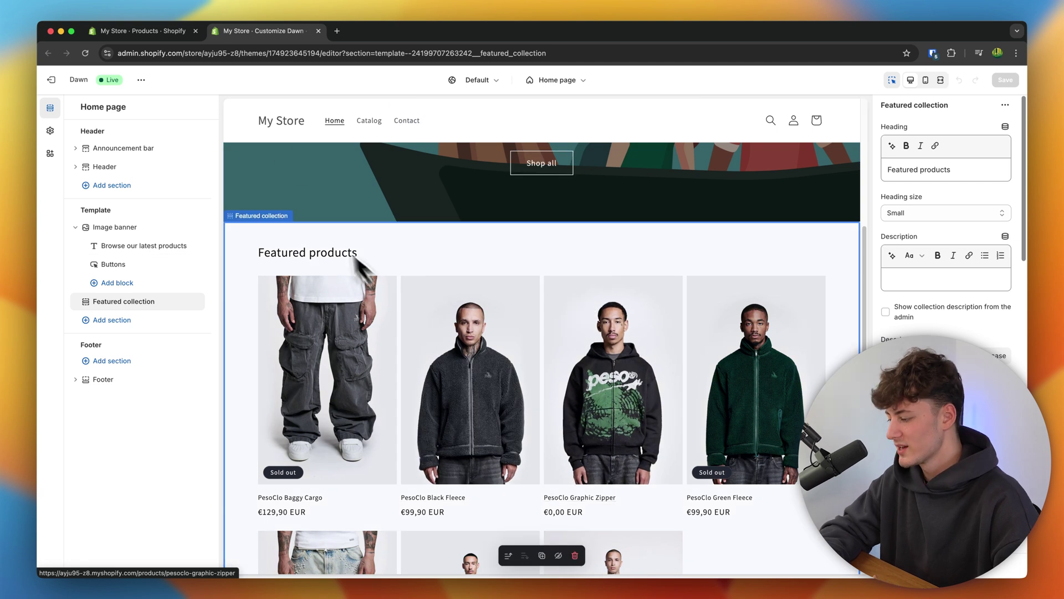
Return to the store admin and create a new collection titled Tops
left_click(178, 31)
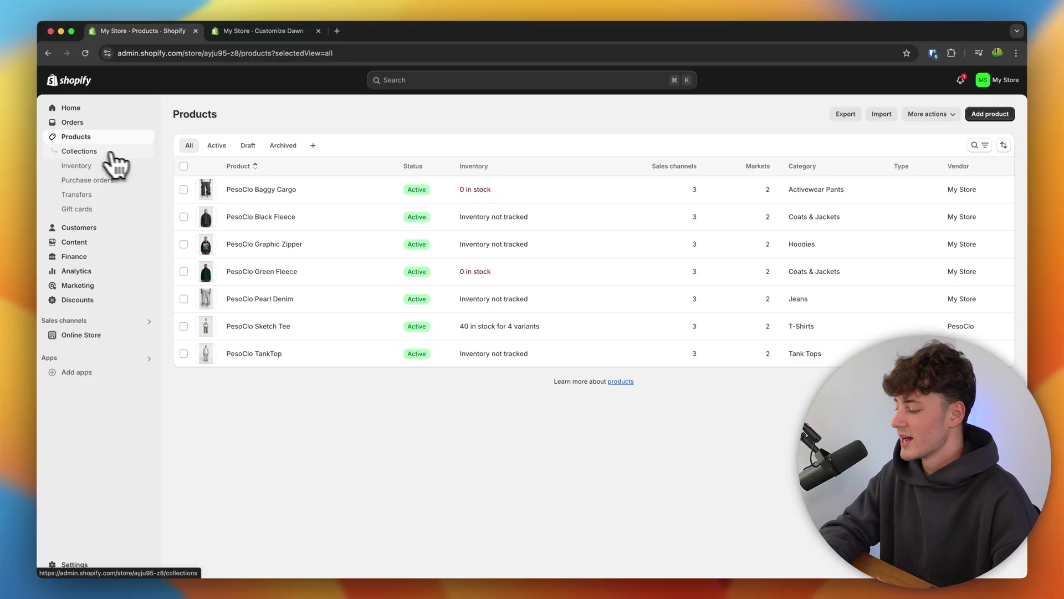
left_click(101, 155)
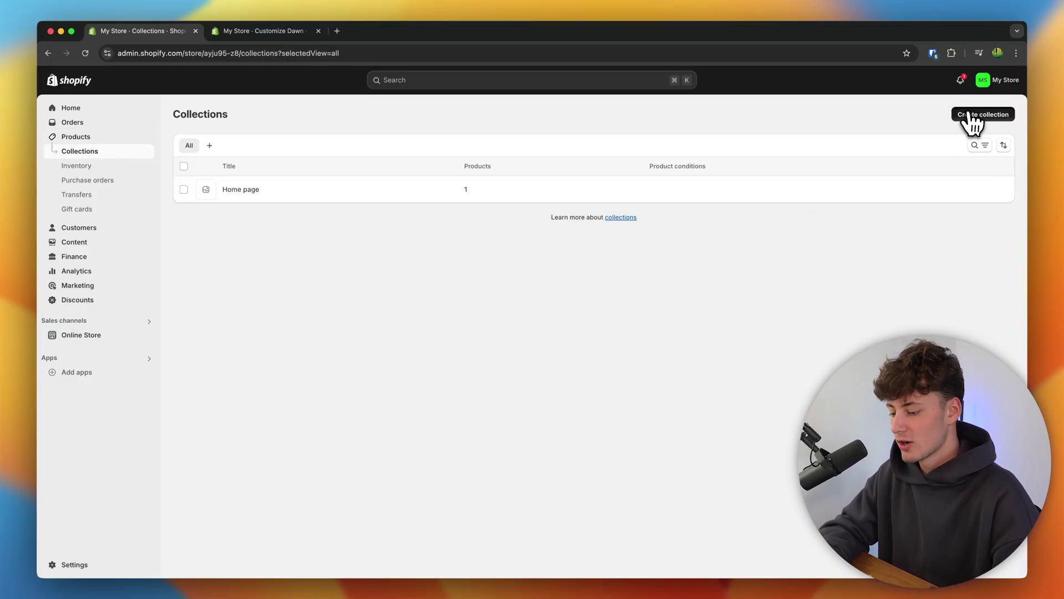
left_click(977, 116)
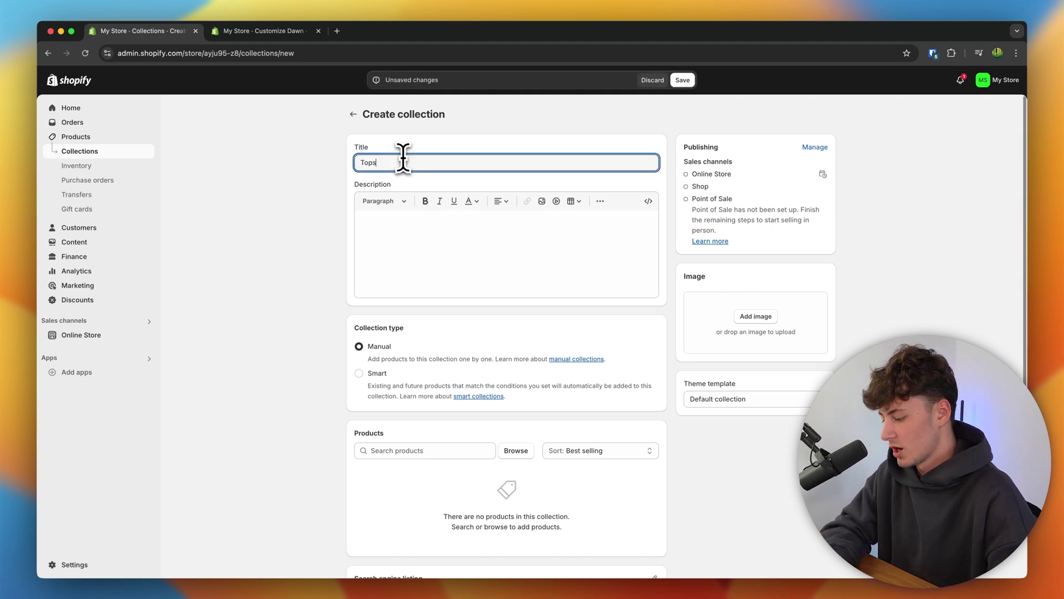
Add the Black Fleece, Graphic Zipper, Green Fleece, Sketch Tee and TankTop products to the Tops collection and save it
scroll(409, 332, "down", 3)
left_click(521, 353)
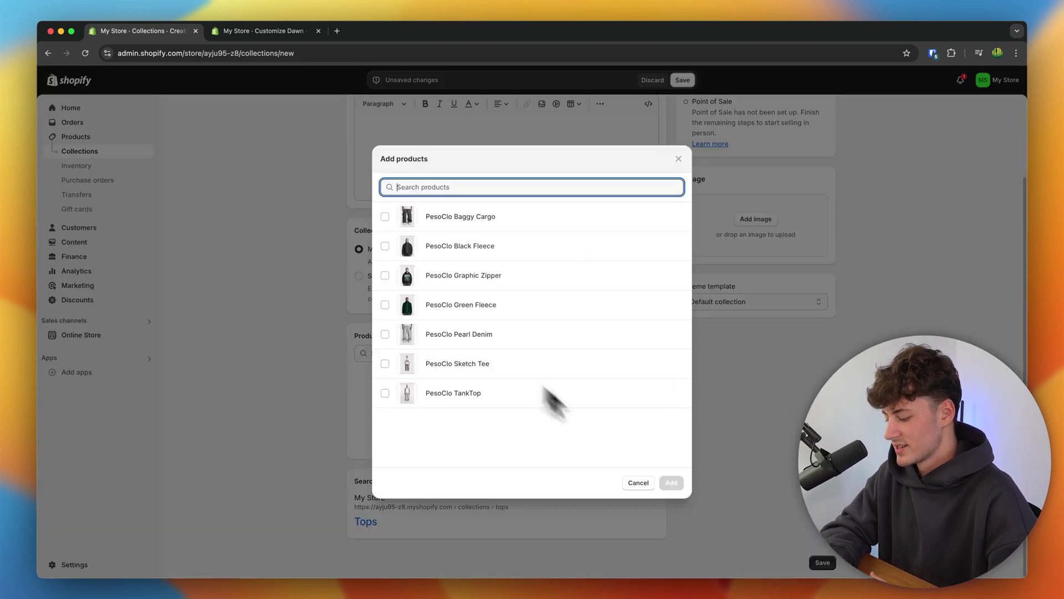
left_click(496, 219)
left_click(487, 248)
left_click(492, 272)
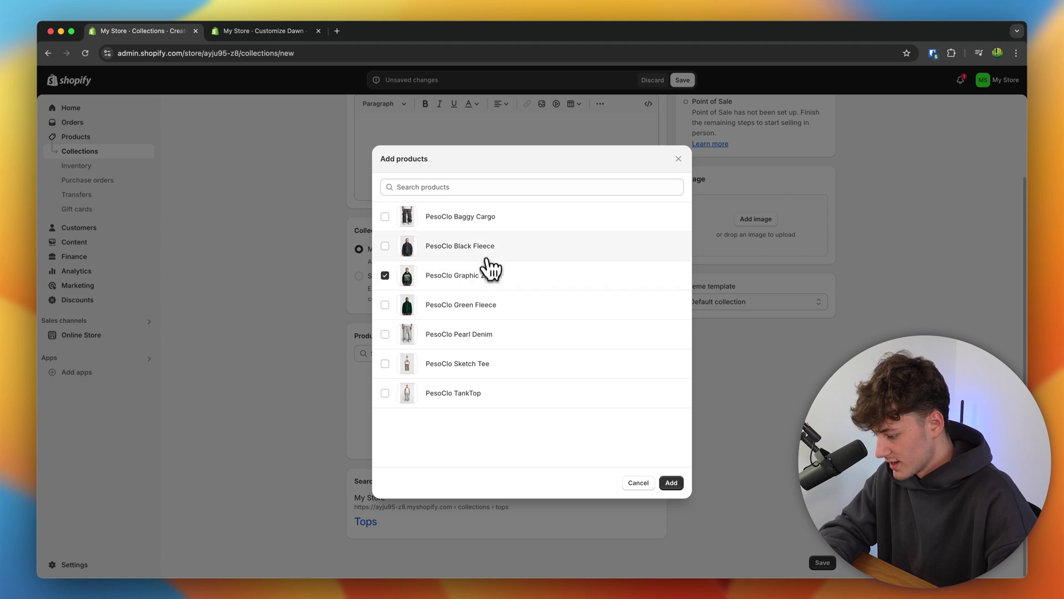
left_click(483, 305)
left_click(489, 375)
left_click(488, 397)
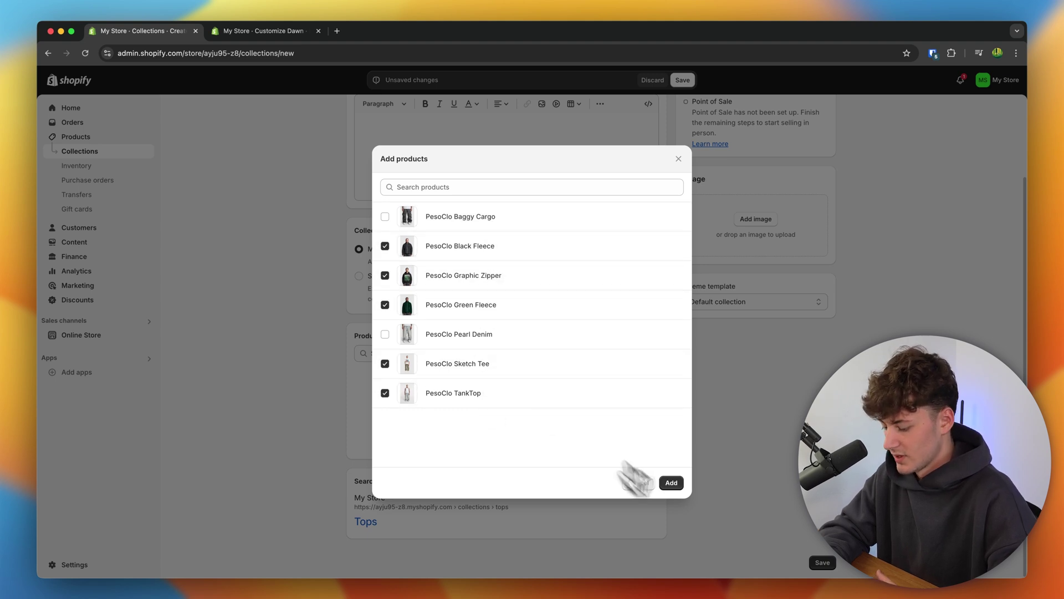
left_click(671, 483)
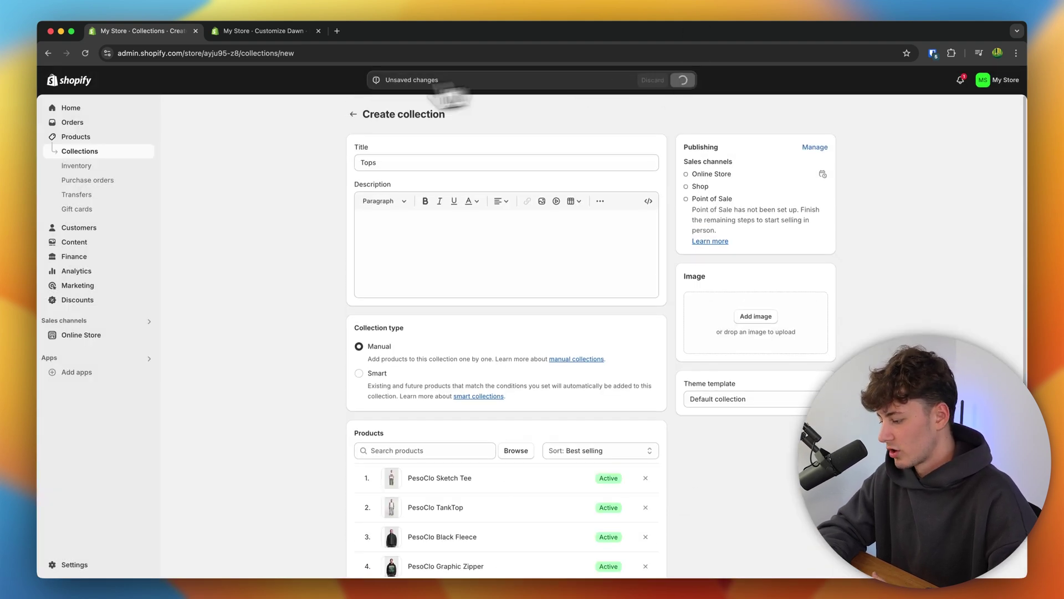
left_click(357, 117)
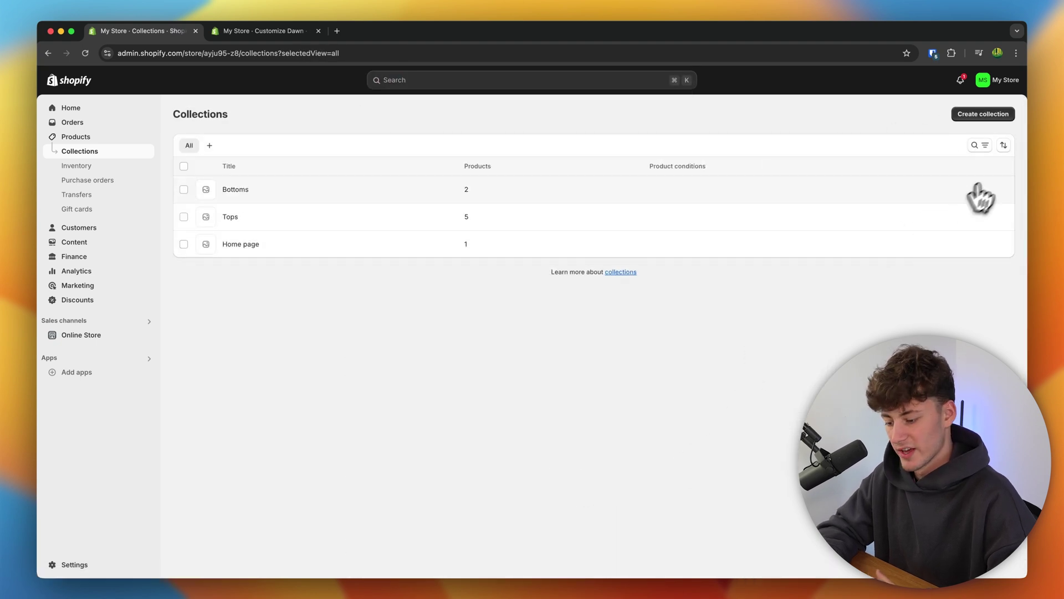
Create another collection titled New Arrivals
left_click(998, 117)
type("N")
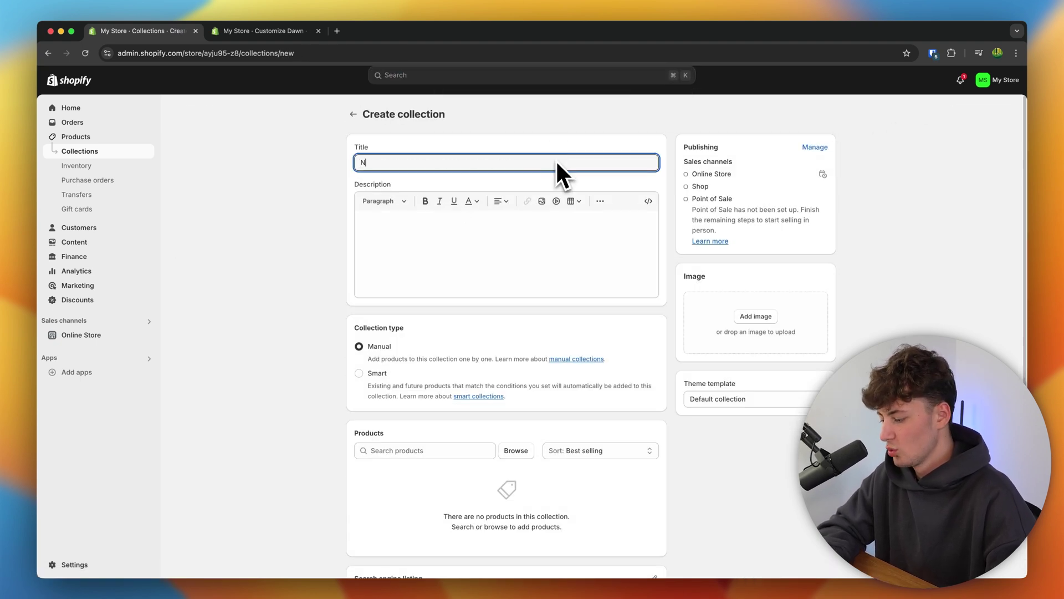
type("ew Arrivals")
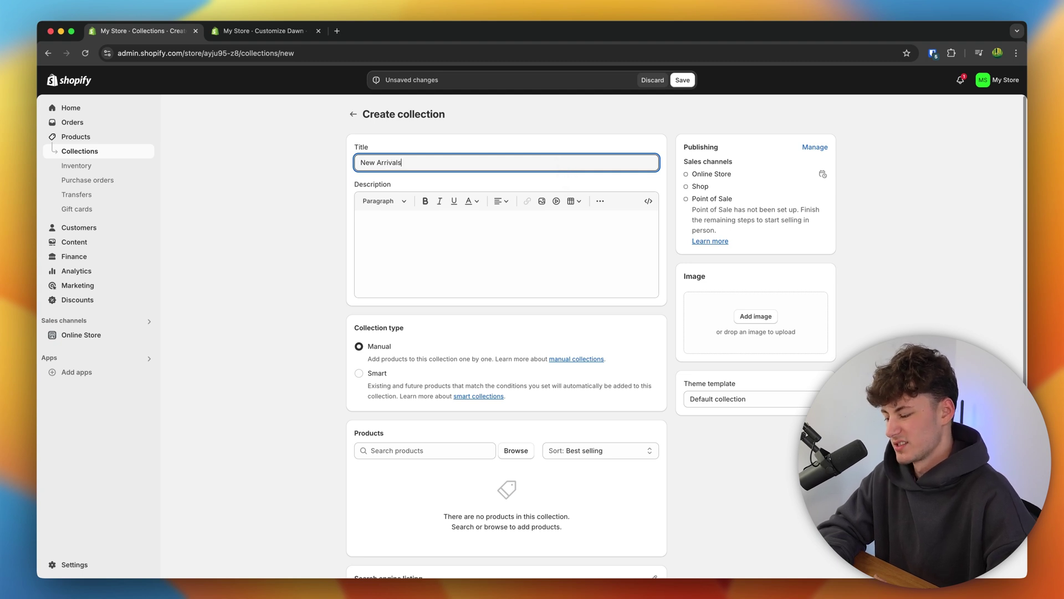
Add the TankTop, Green Fleece, Black Fleece and Baggy Cargo products to New Arrivals, save it and return to the collection list
scroll(557, 161, "down", 3)
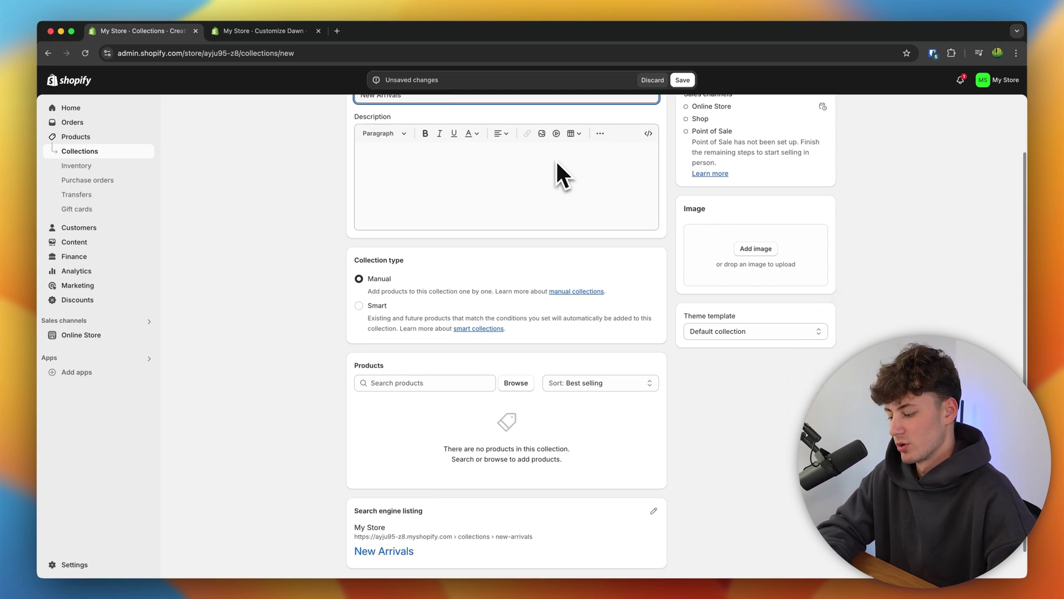
scroll(631, 252, "down", 1)
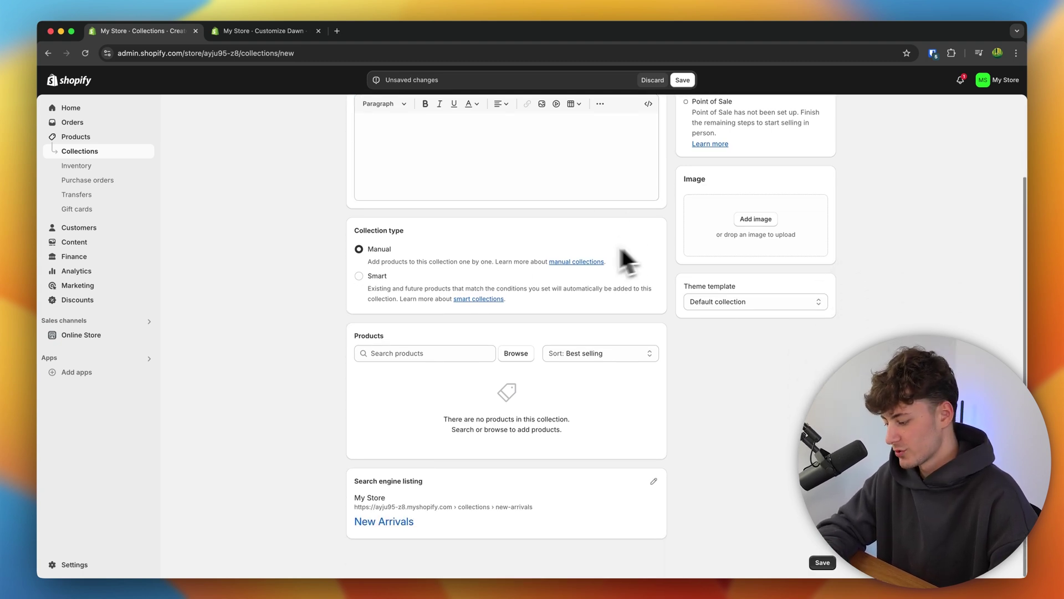
left_click(516, 354)
left_click(510, 396)
left_click(493, 305)
left_click(540, 245)
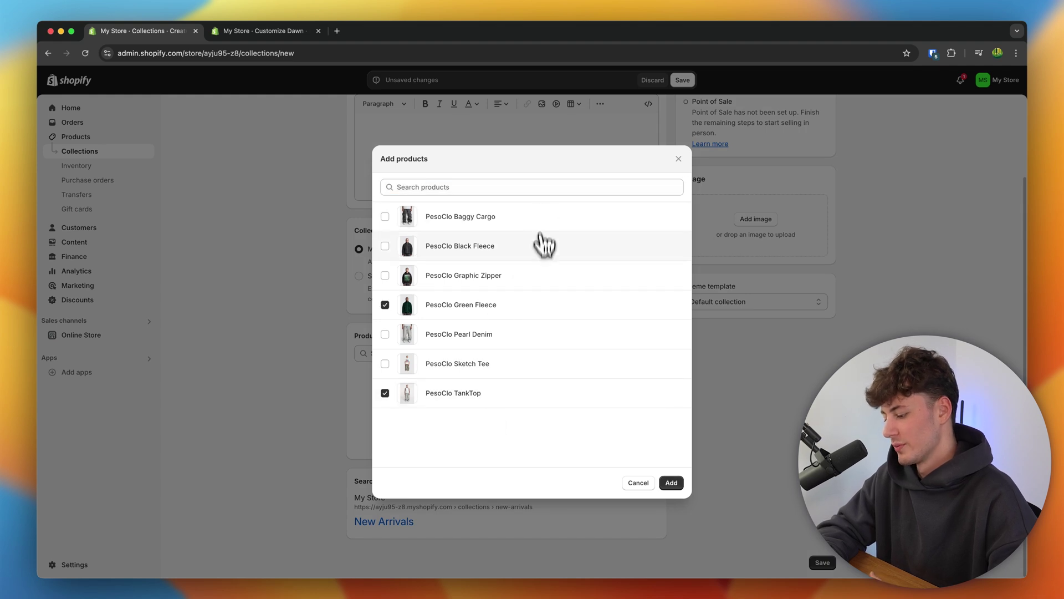
left_click(515, 216)
left_click(672, 482)
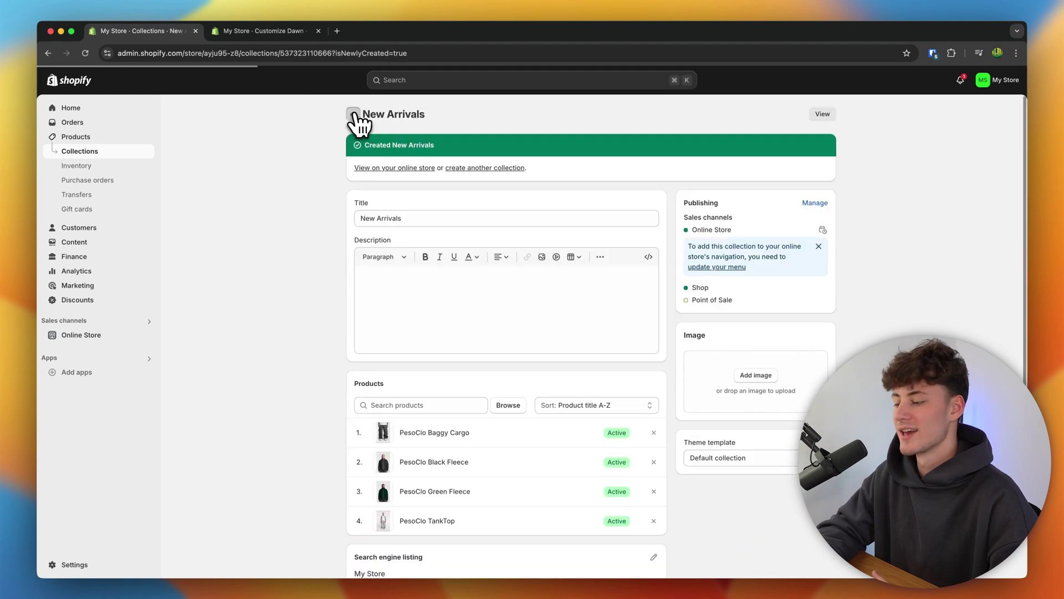
left_click(354, 113)
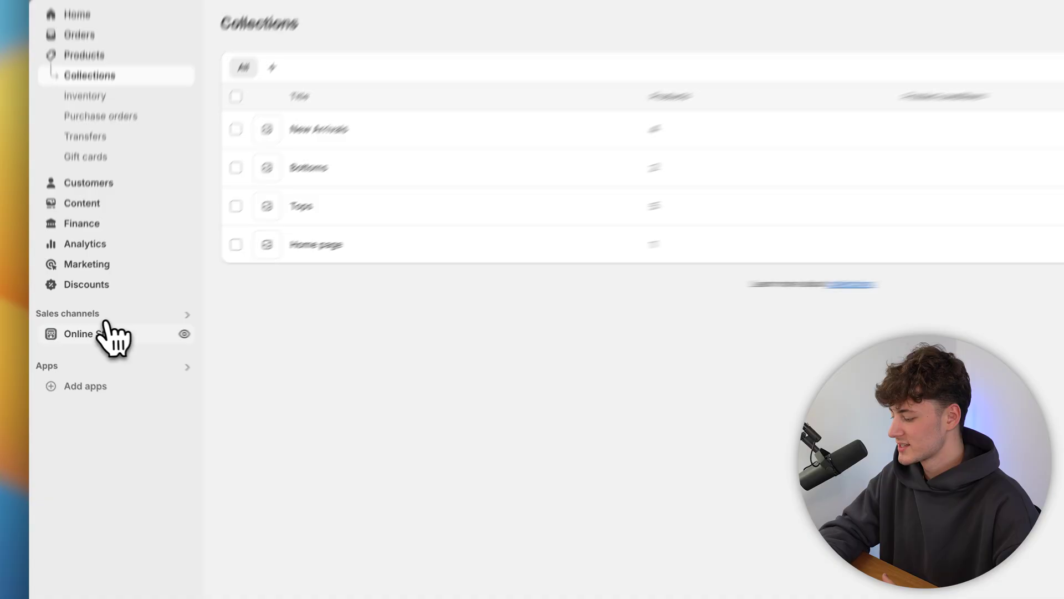
Open the online store's themes and bring up the editor for the current Dawn theme
left_click(105, 332)
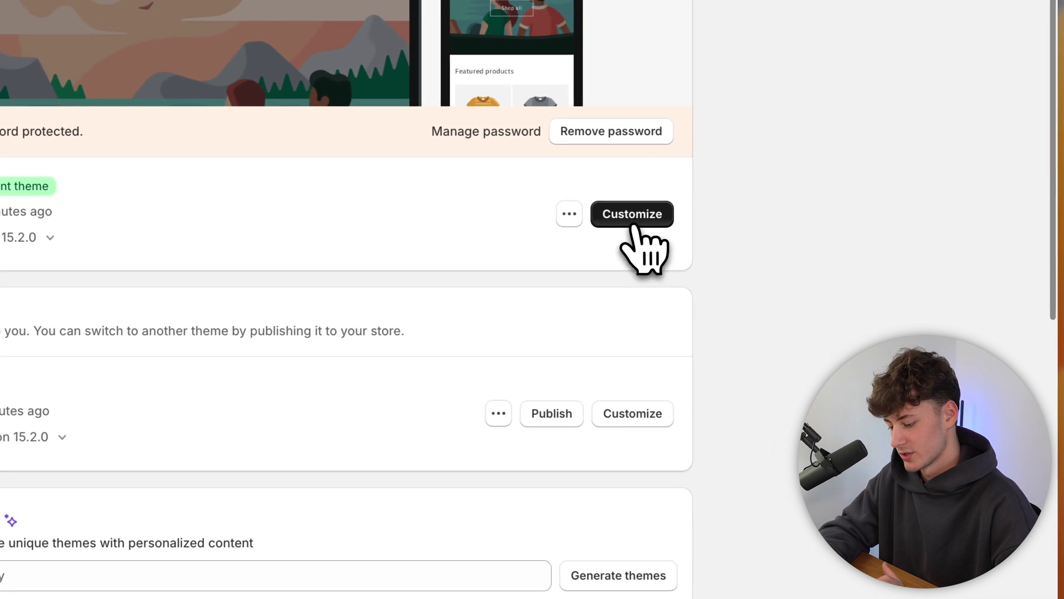
right_click(632, 216)
left_click(707, 232)
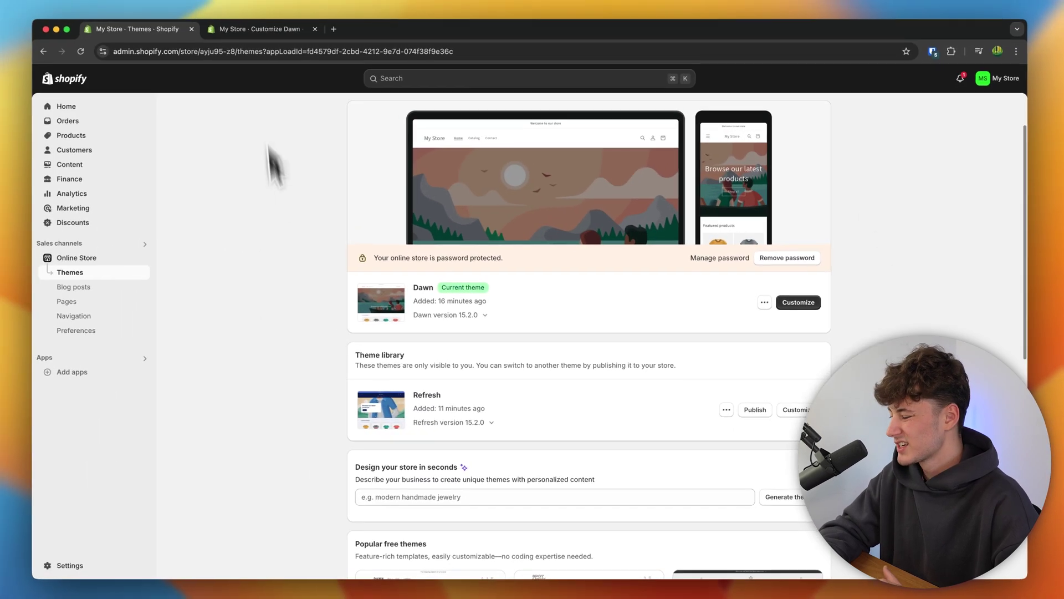
left_click(284, 30)
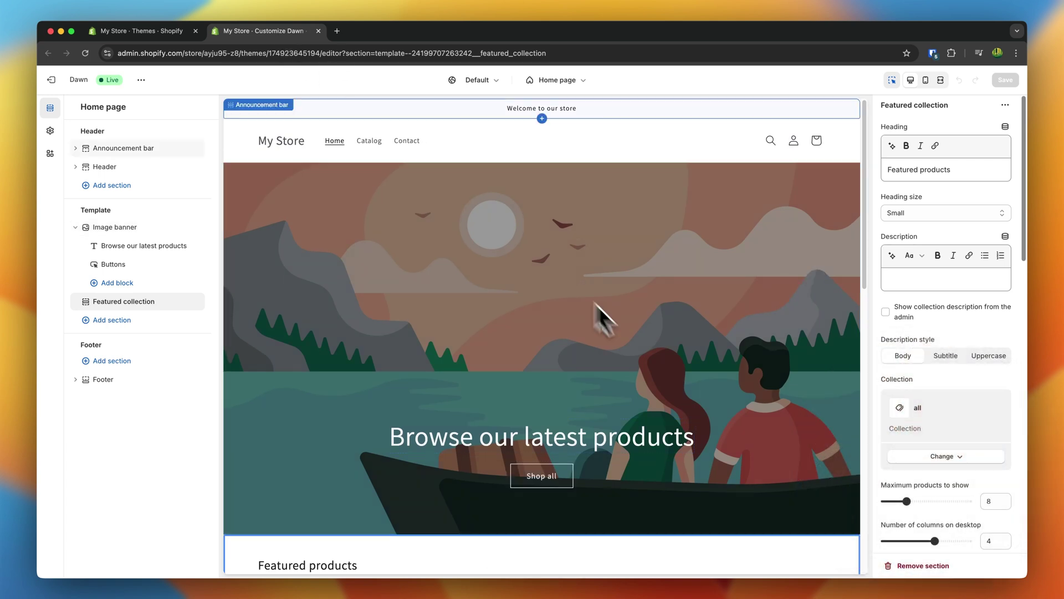
Select the announcement bar, header and image banner in the home page preview to view their settings
left_click(608, 112)
left_click(625, 144)
left_click(614, 265)
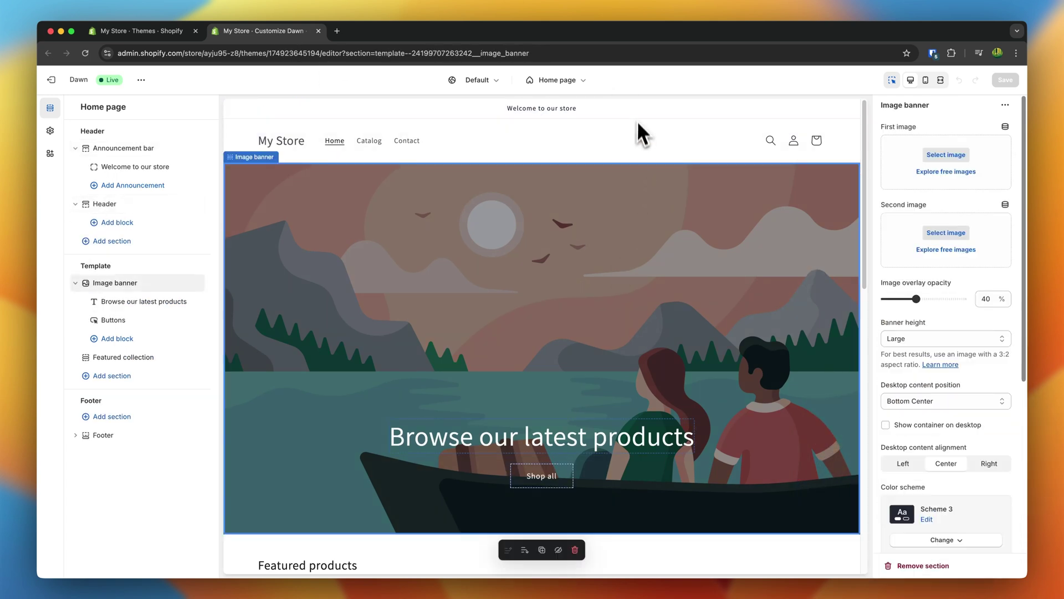
left_click(636, 113)
Collapse the announcement bar in the home page's section list and examine the header, template and footer groups
left_click_drag(81, 110, 121, 107)
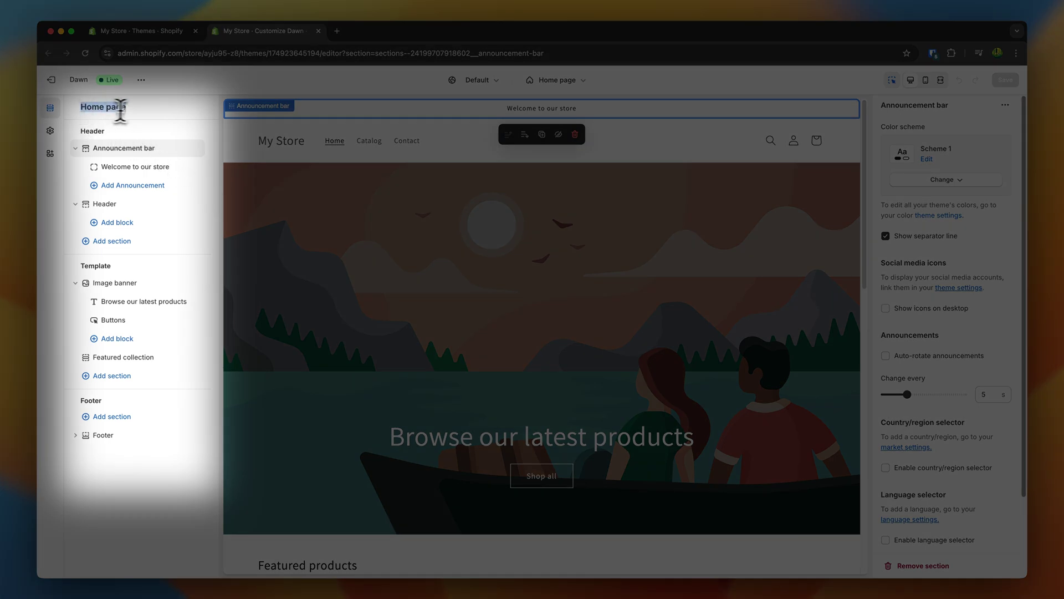
left_click(128, 110)
left_click(76, 149)
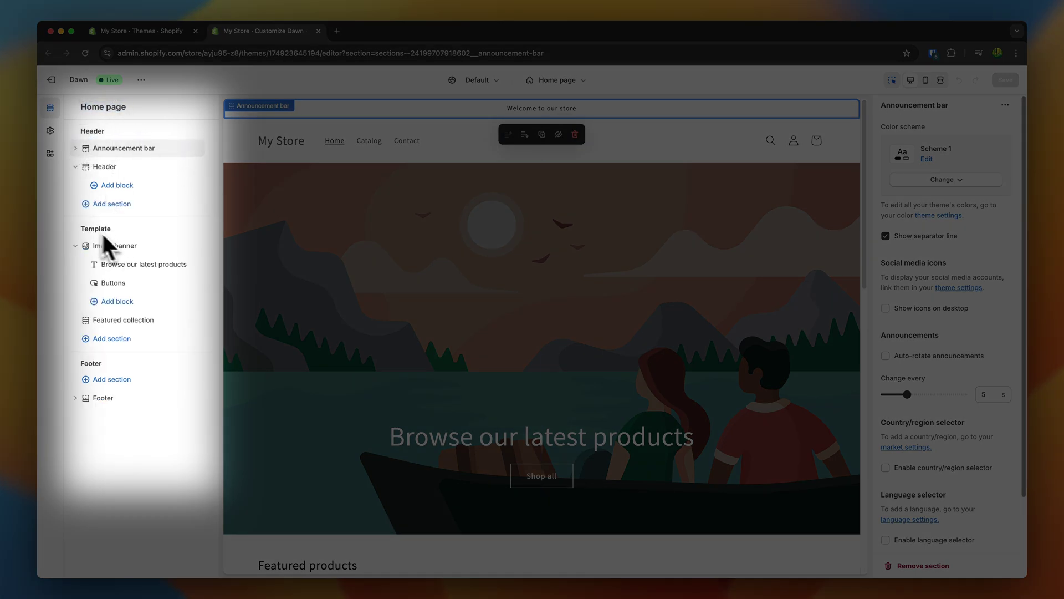
left_click(135, 239)
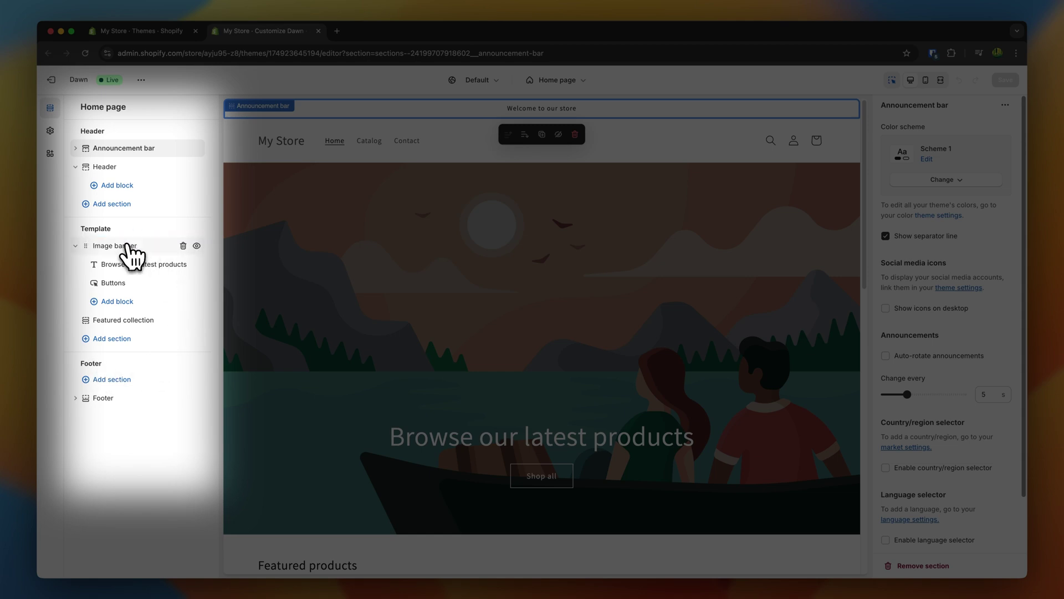
Select the home page's image banner and look through its image, overlay, height and content position settings
left_click(127, 246)
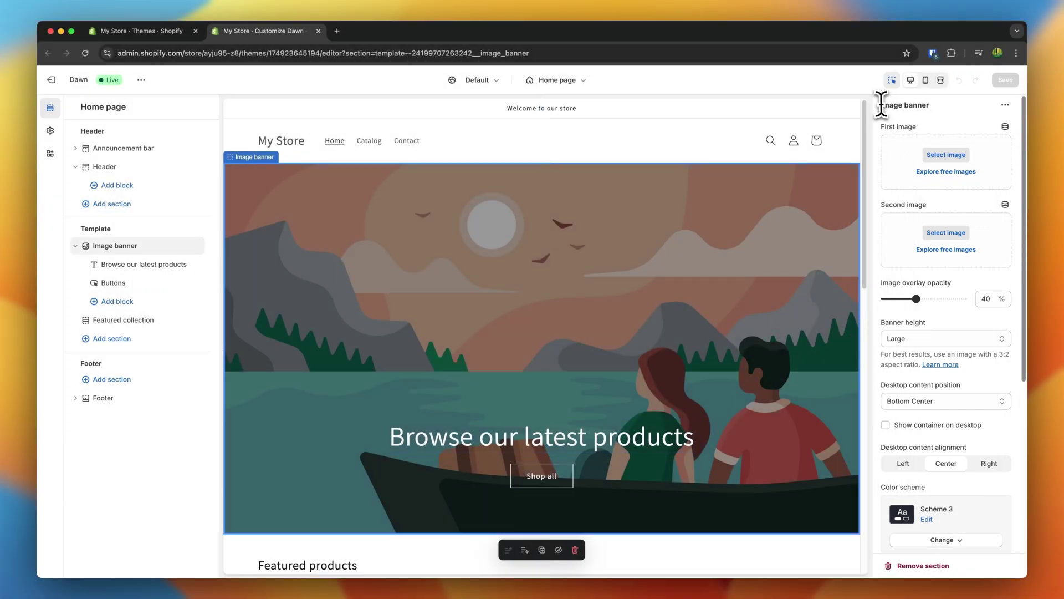
left_click(953, 112)
scroll(953, 112, "down", 3)
scroll(953, 111, "up", 3)
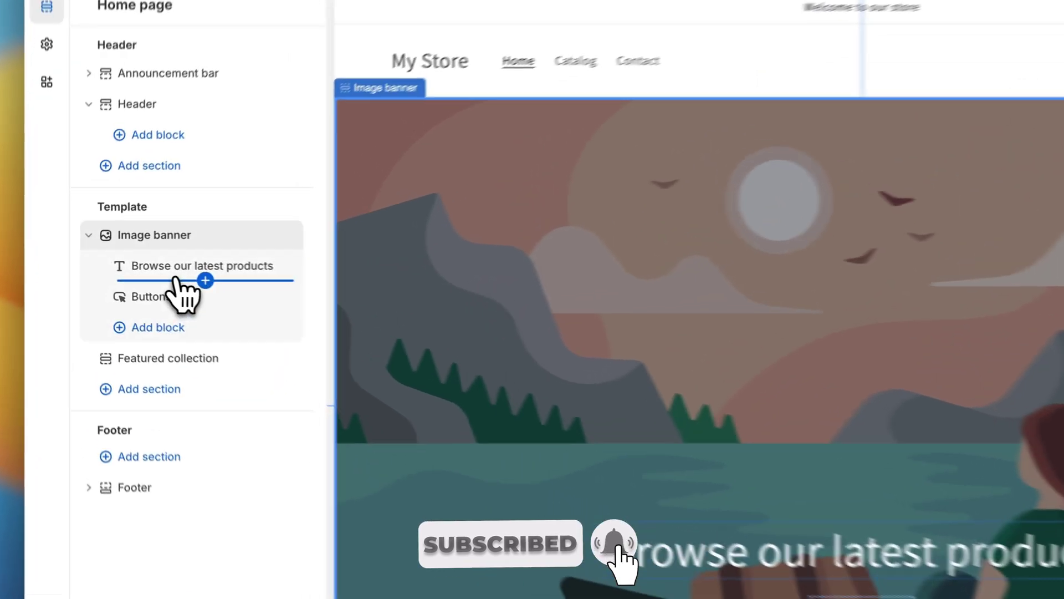
View the settings of the image banner's heading and buttons blocks
left_click(133, 272)
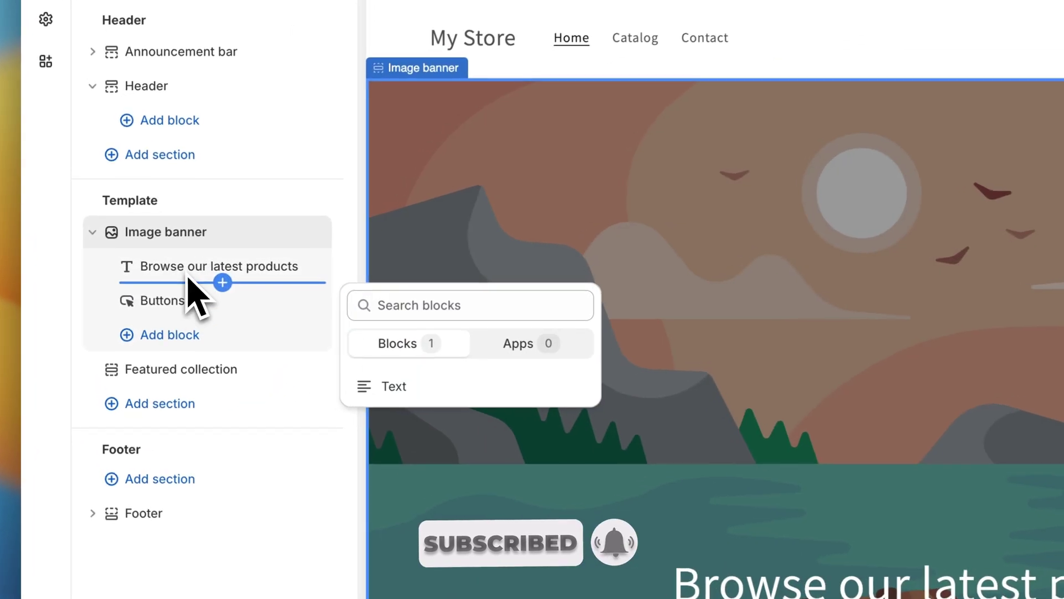
left_click(139, 267)
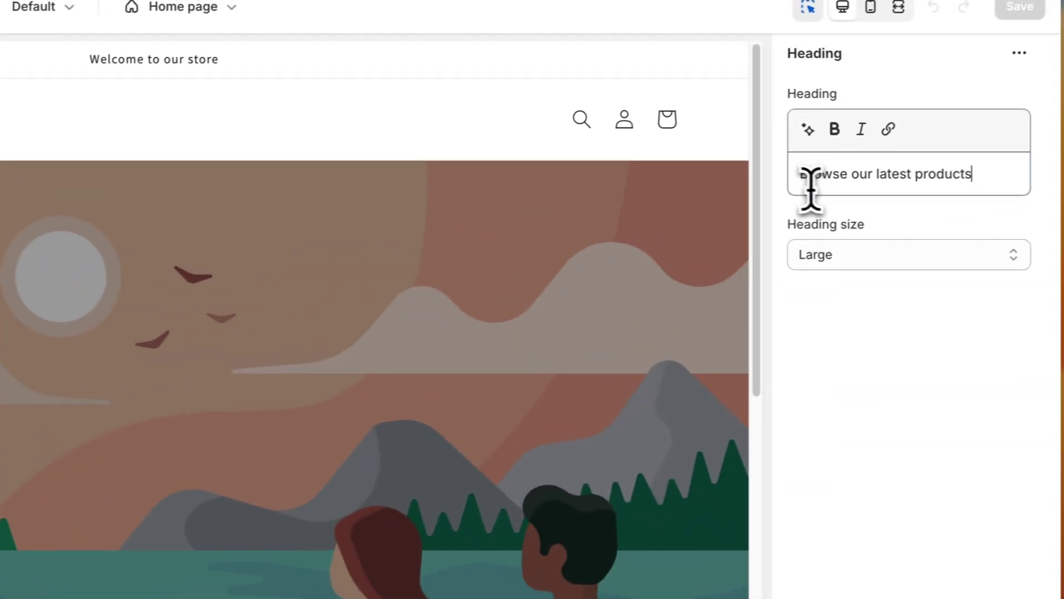
triple_click(795, 205)
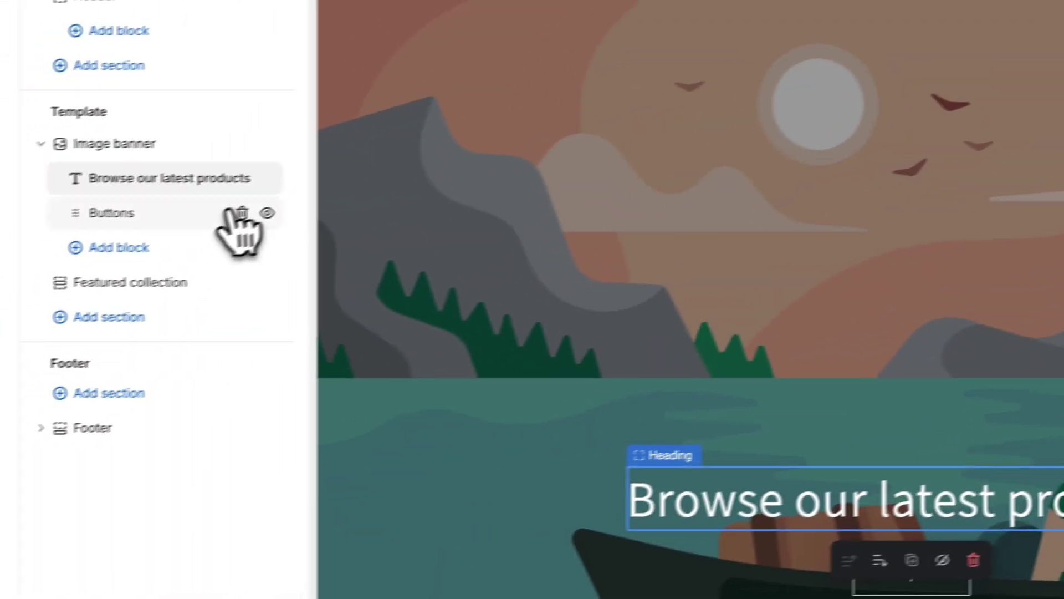
left_click(235, 214)
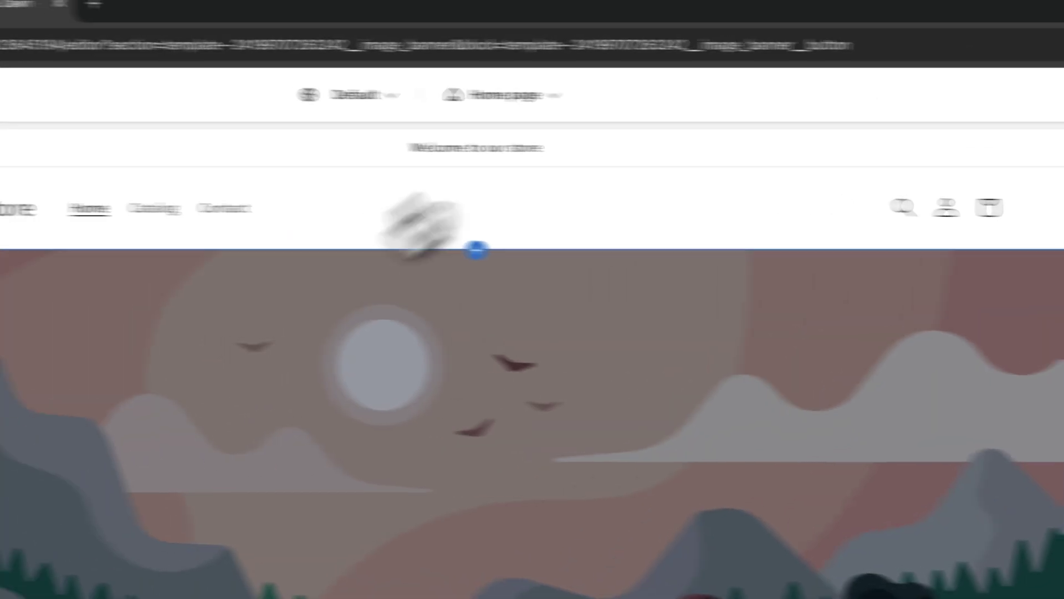
Look over the list of store pages available for editing and close it without switching from the home page
left_click(188, 64)
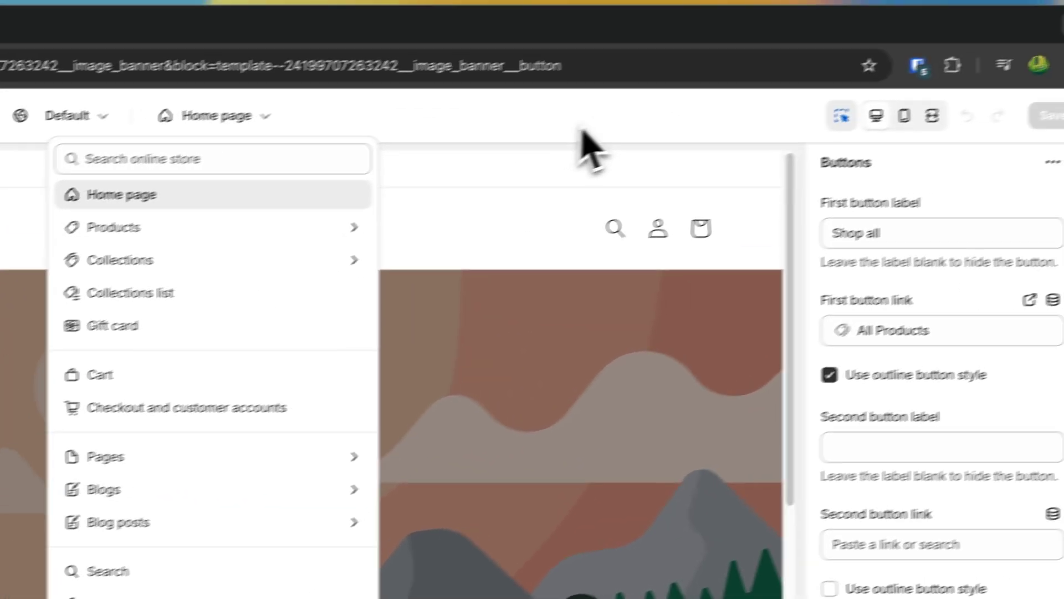
left_click(778, 87)
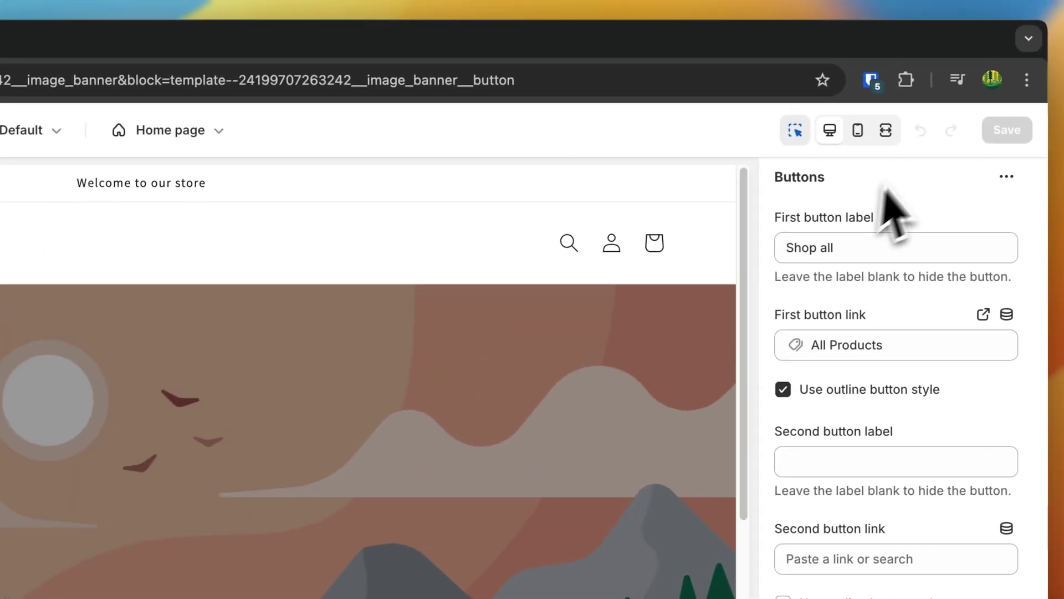
left_click(1063, 54)
left_click(881, 133)
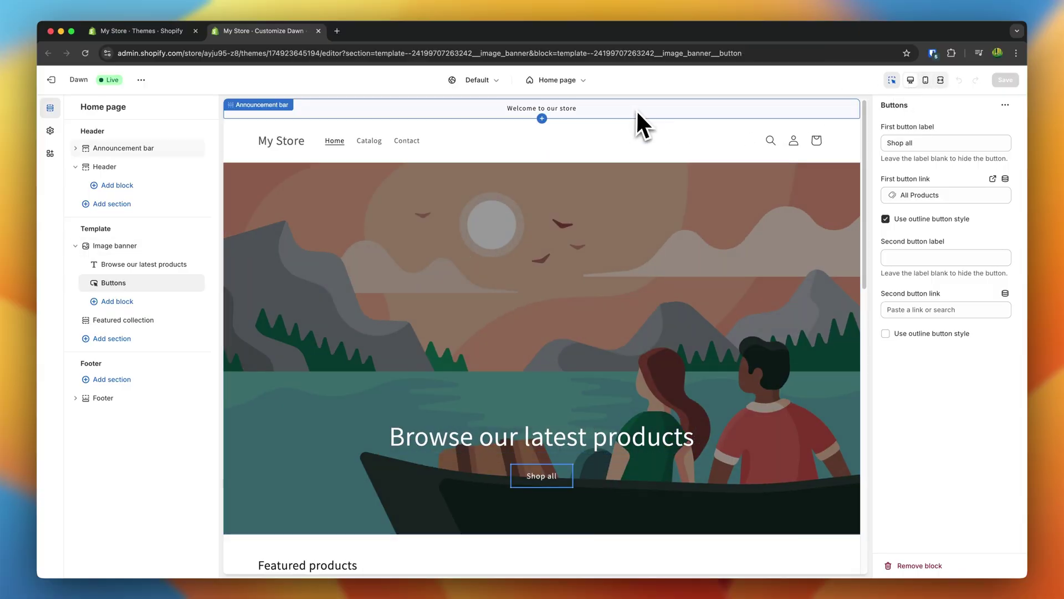
Change the announcement bar's text to "-20% OFF ALL PRODUCTS UNTIL SATURDAY"
left_click(616, 111)
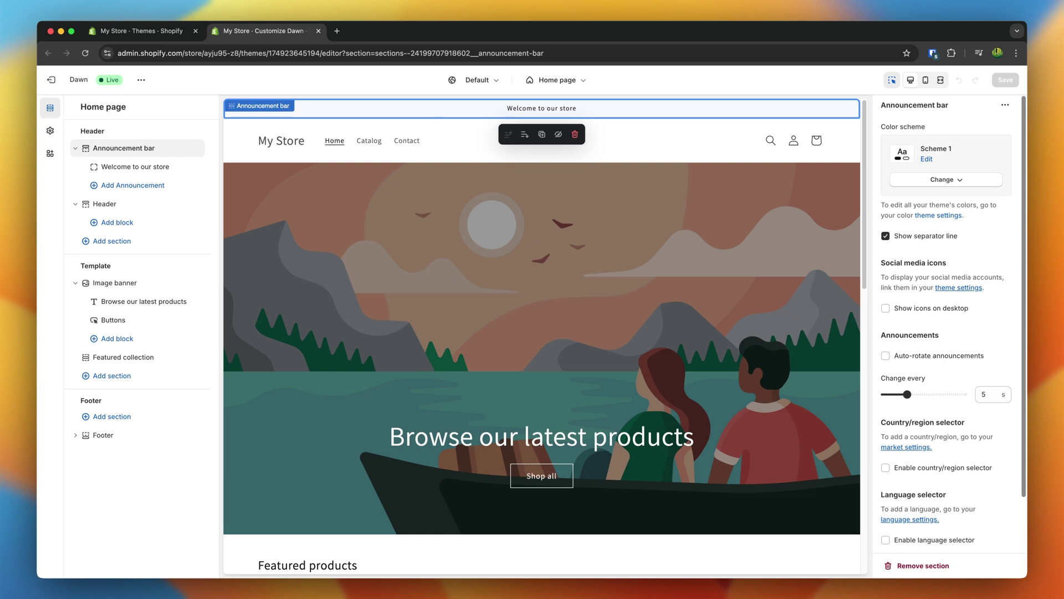
left_click(142, 167)
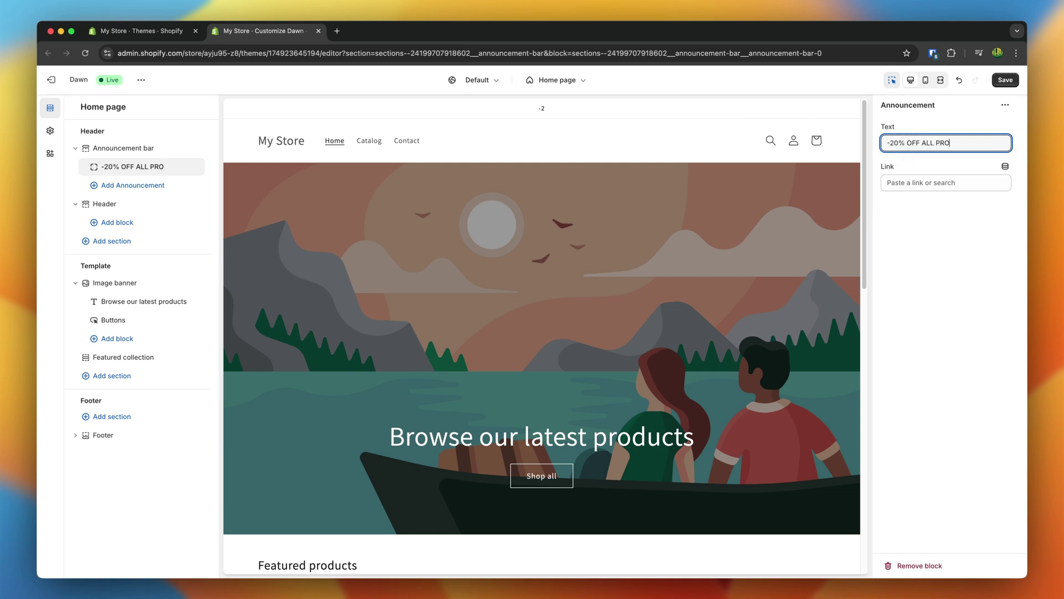
type("TIL SAT")
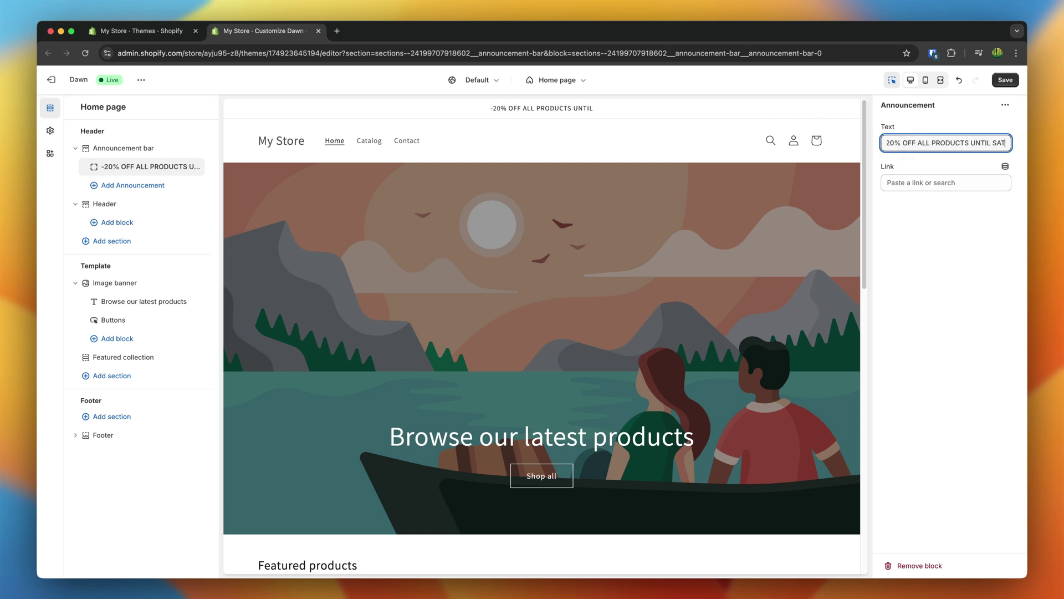
type("URDAY")
left_click(913, 230)
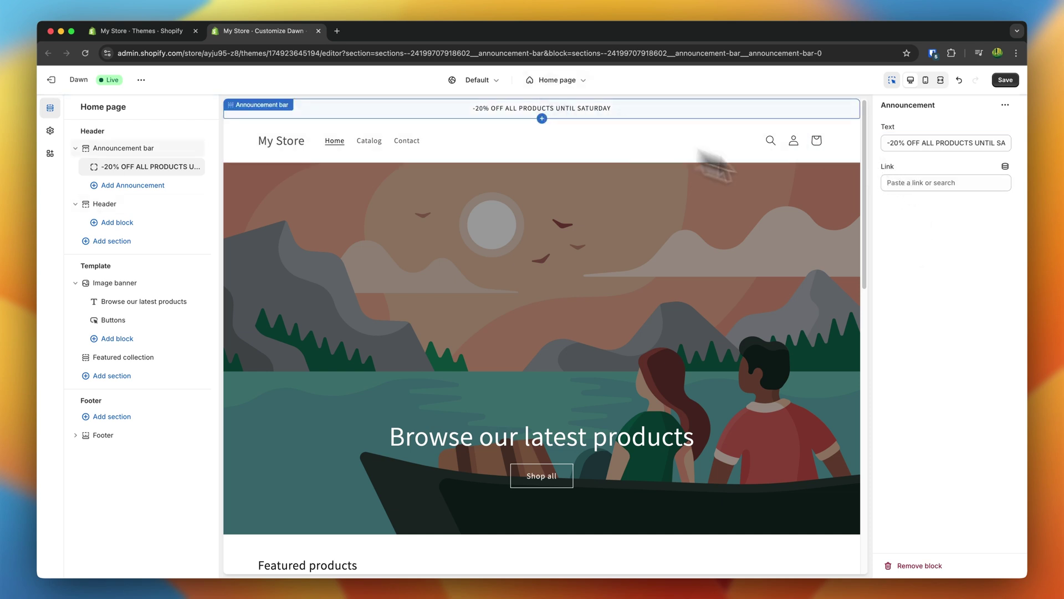
Link the announcement to All products and save the theme changes
left_click(913, 183)
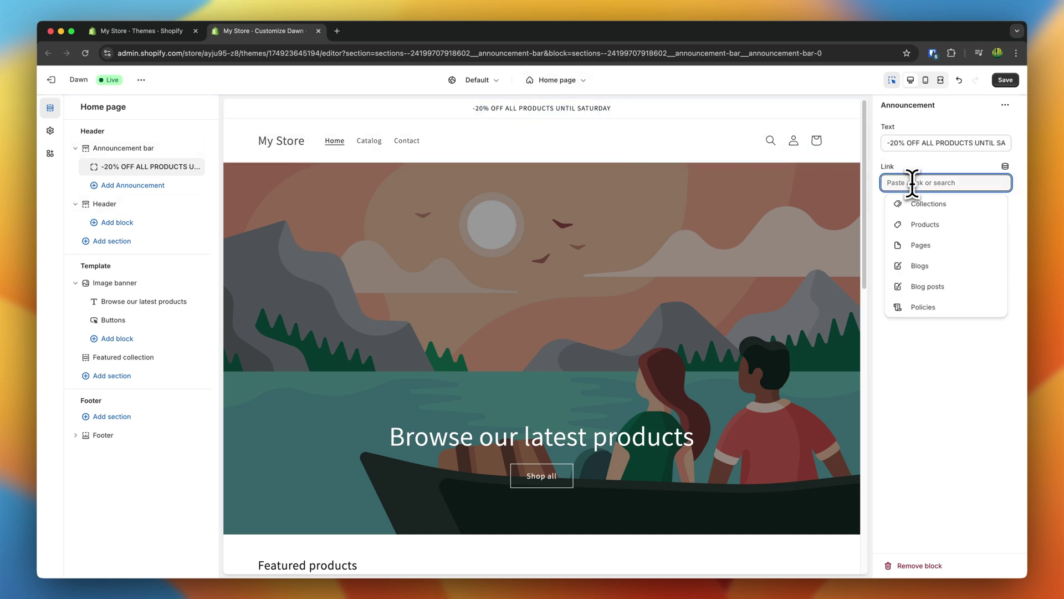
left_click(951, 227)
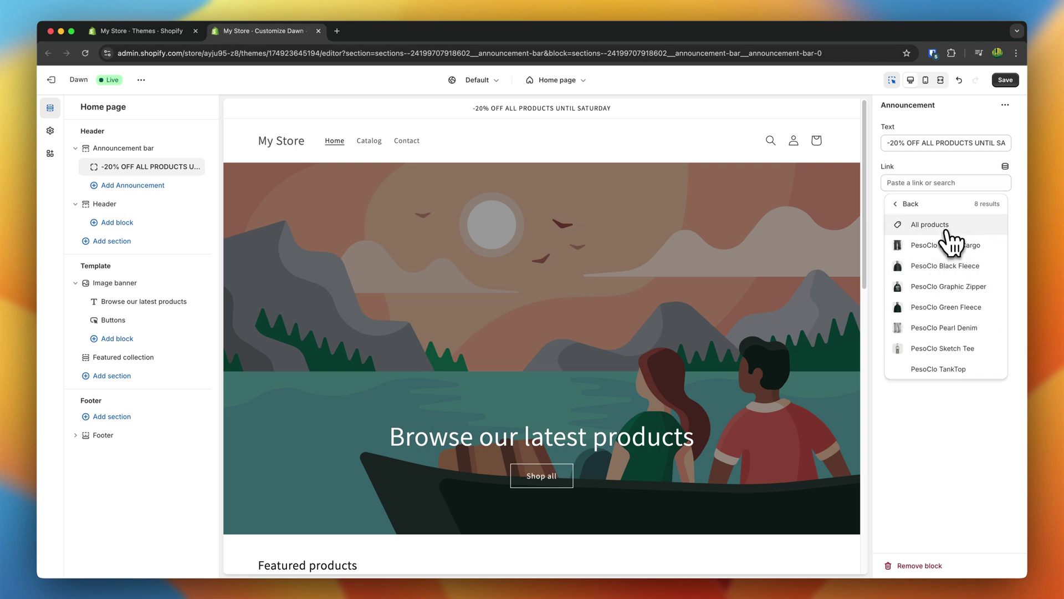
left_click(944, 221)
left_click(1006, 81)
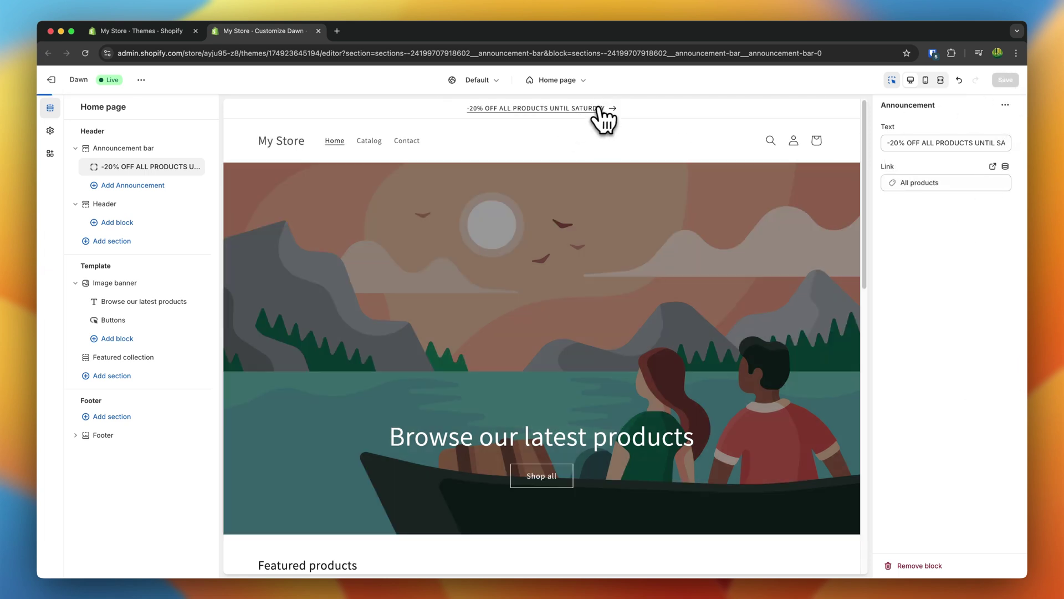
Follow the announcement's link in the preview and look through the products page
left_click(606, 112)
left_click(606, 111)
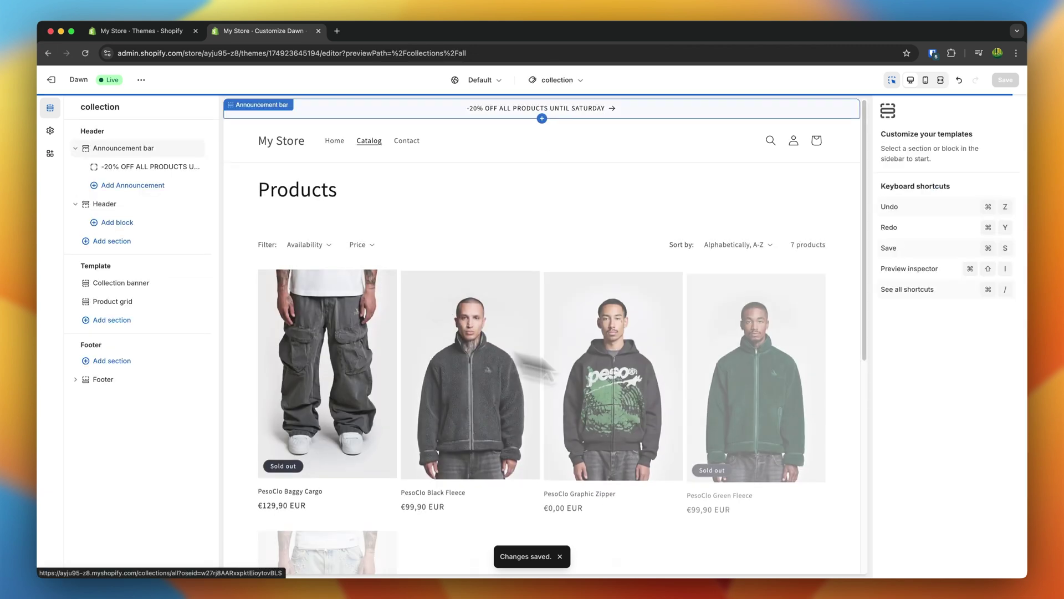
scroll(552, 247, "down", 7)
scroll(553, 247, "up", 7)
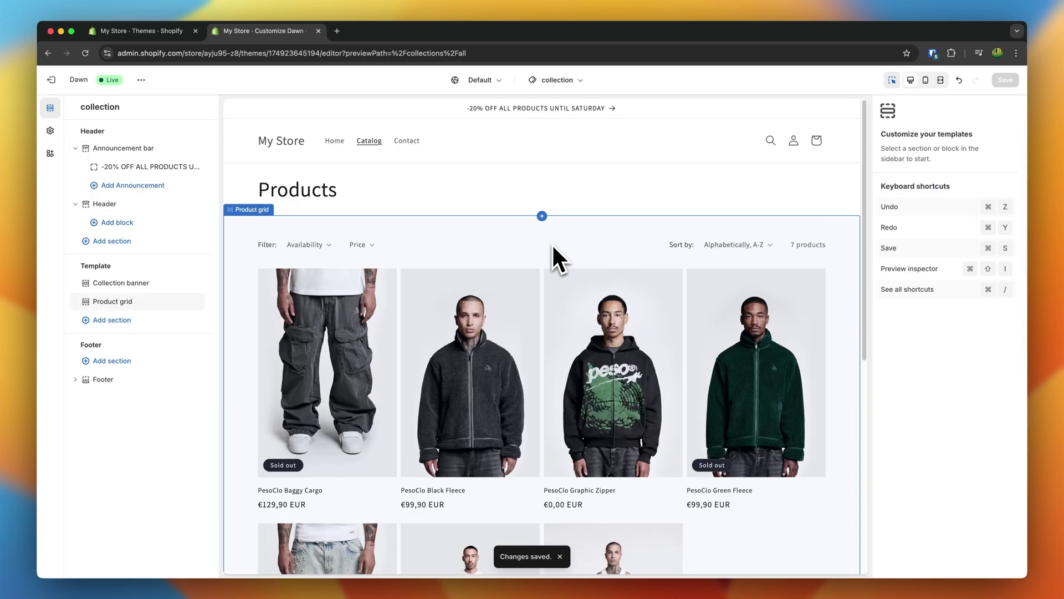
Select the home page's header and look through the categories of the theme settings
left_click(620, 148)
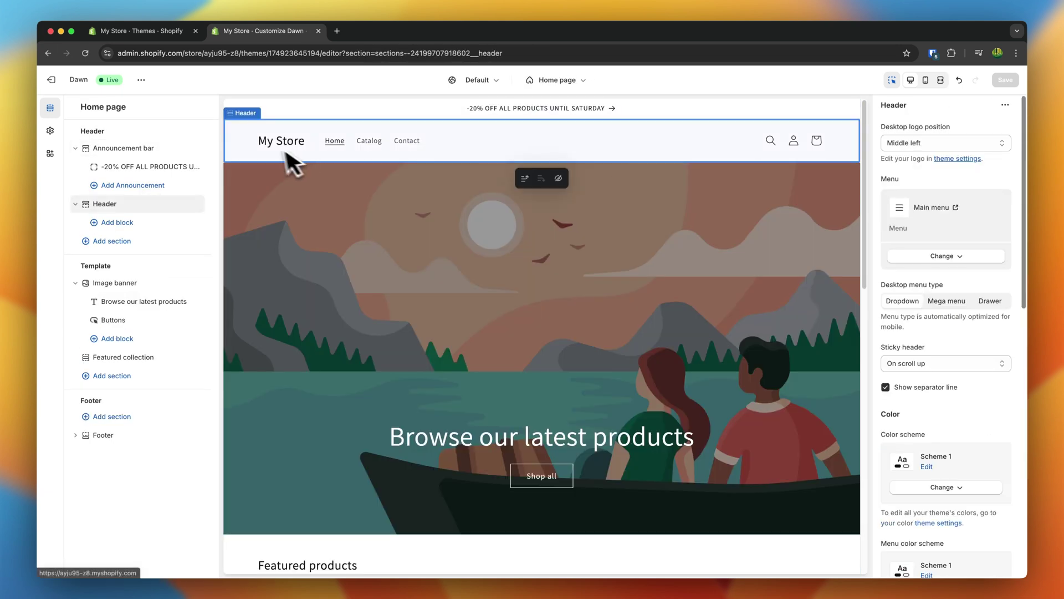
scroll(281, 138, "up", 5)
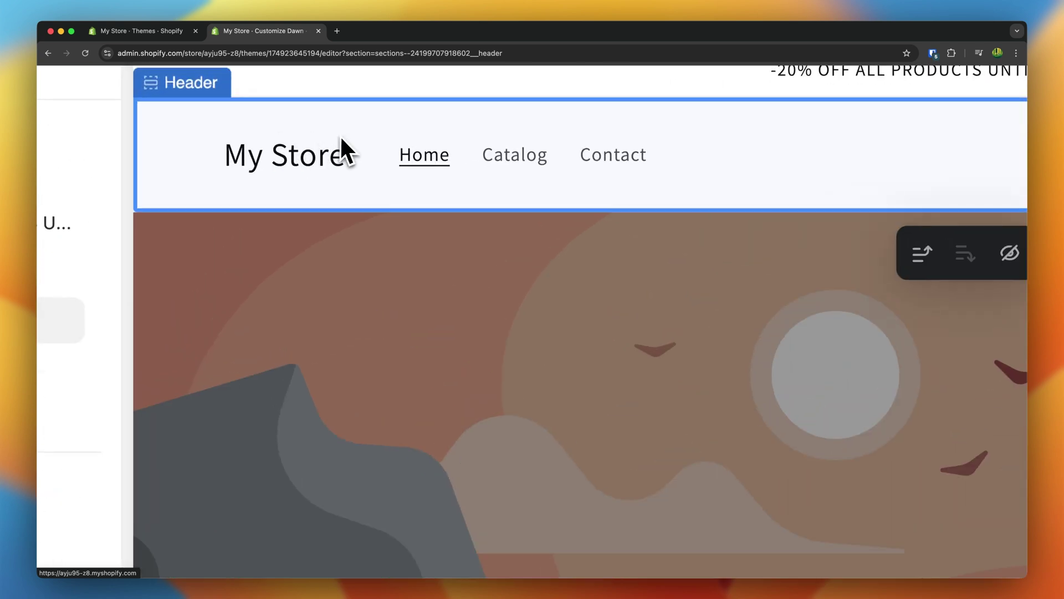
scroll(340, 138, "down", 5)
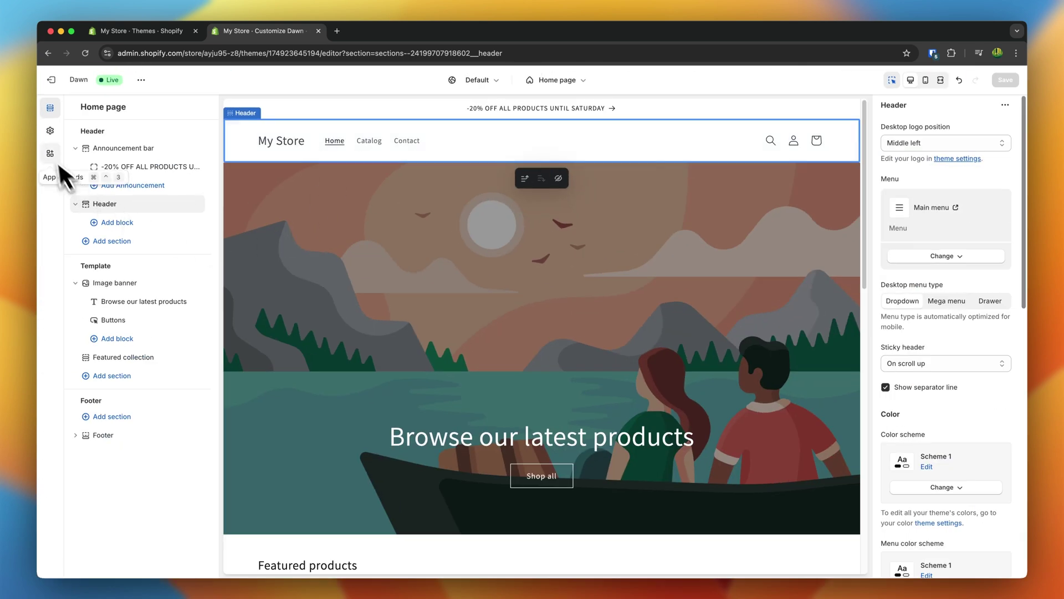
left_click(50, 131)
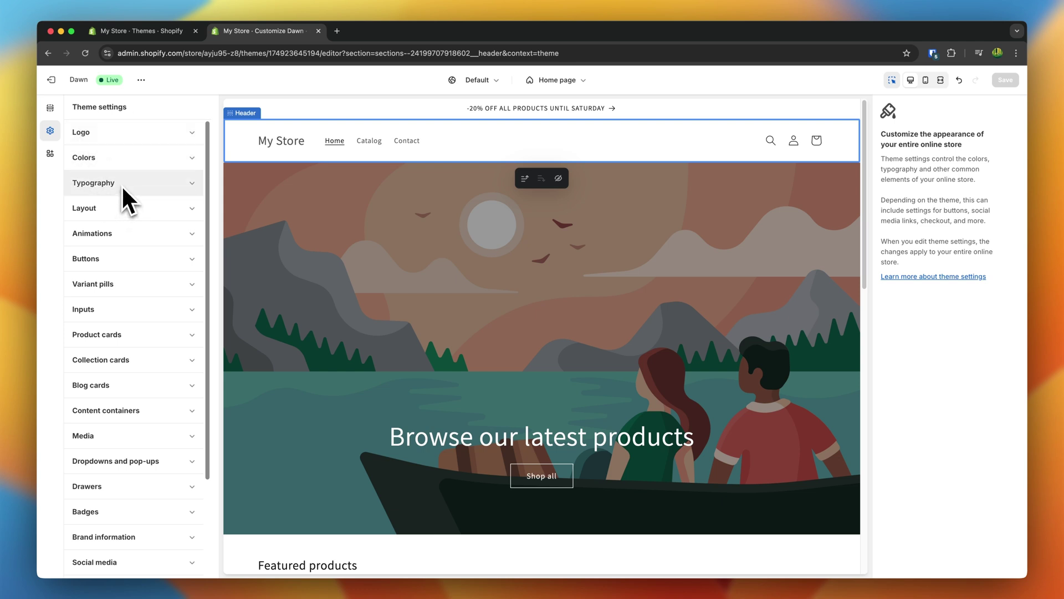
scroll(147, 465, "down", 3)
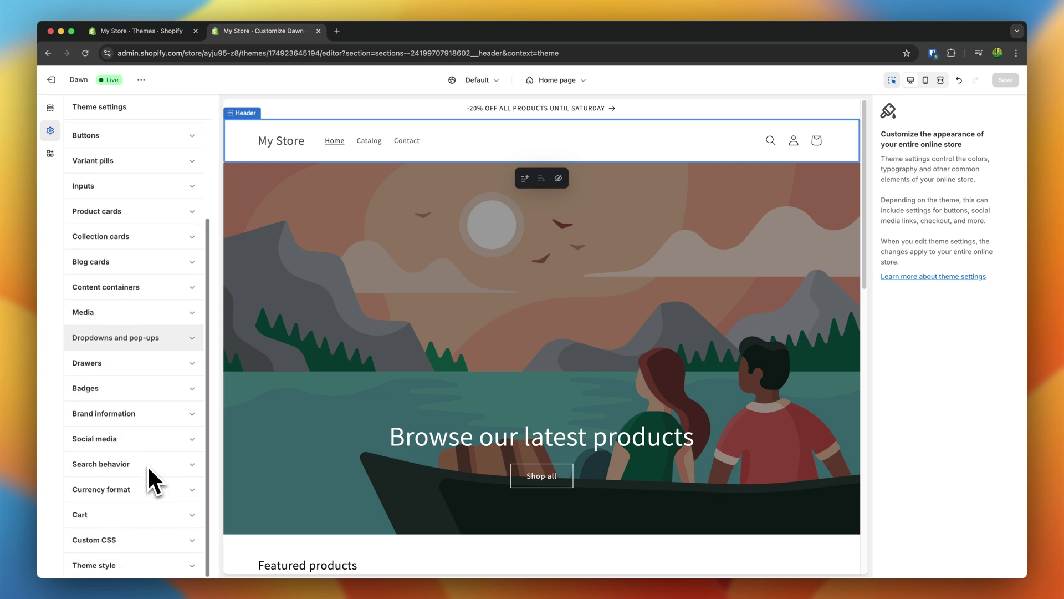
scroll(147, 464, "up", 3)
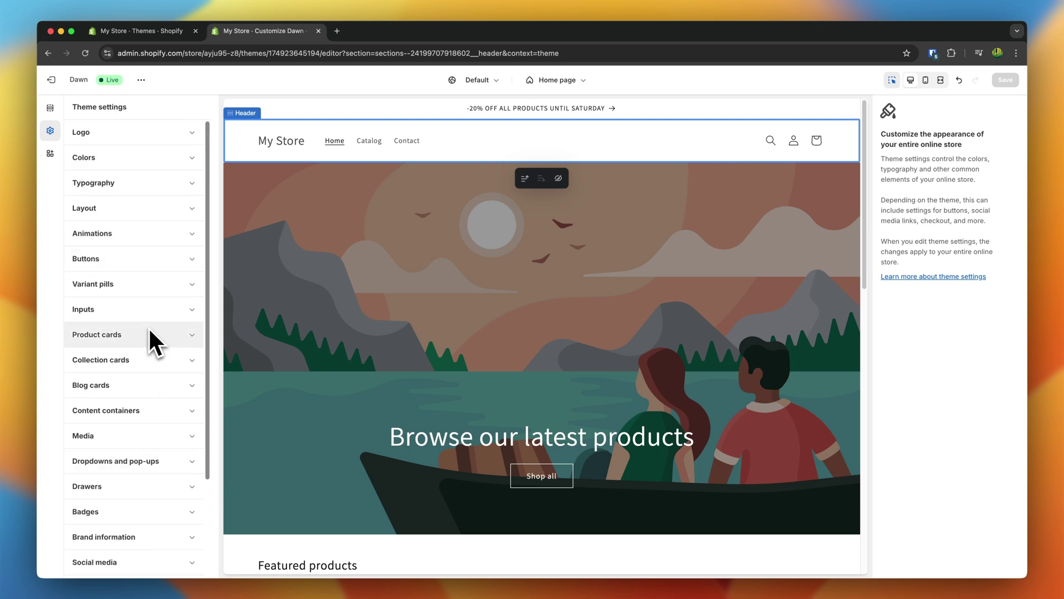
Add the bilder_1 image as the store logo and set its desktop width to 50 px
left_click(125, 138)
left_click(139, 187)
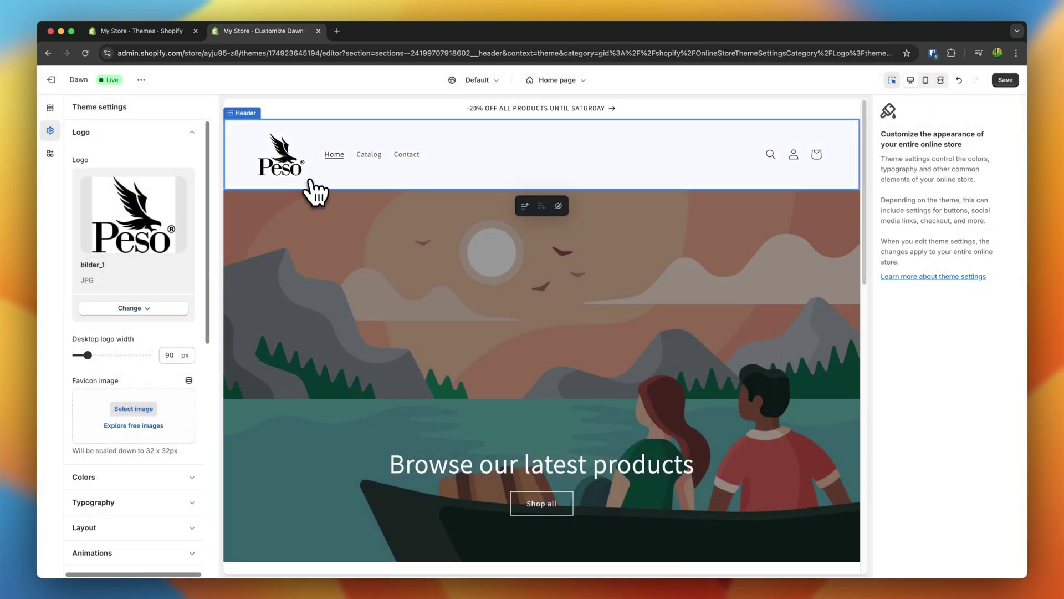
left_click_drag(98, 360, 66, 347)
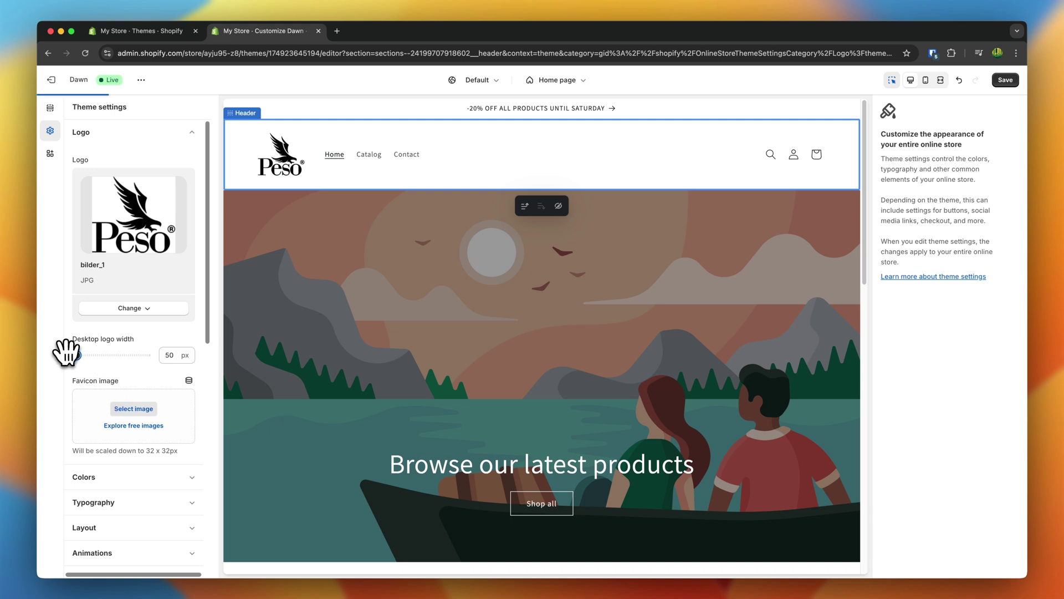
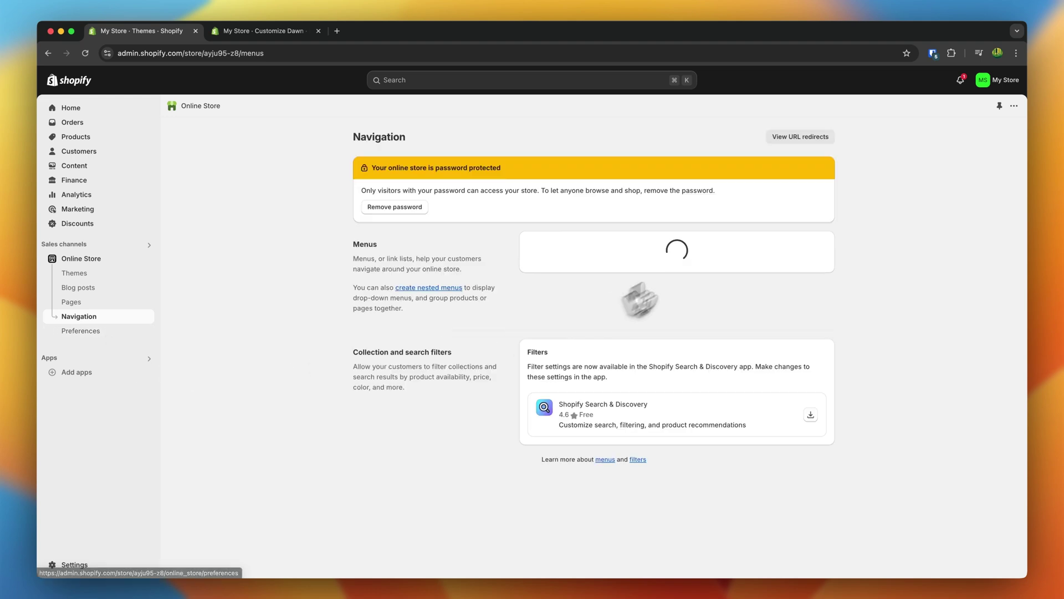
Open the Main menu in the store's navigation and remove its Catalog and Contact items
left_click(534, 302)
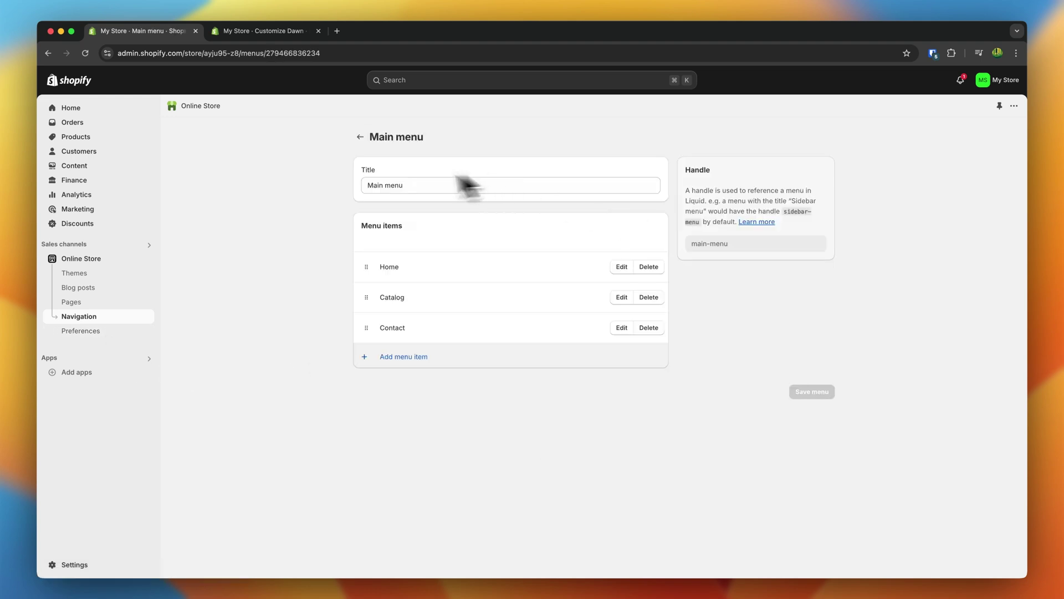
left_click(648, 298)
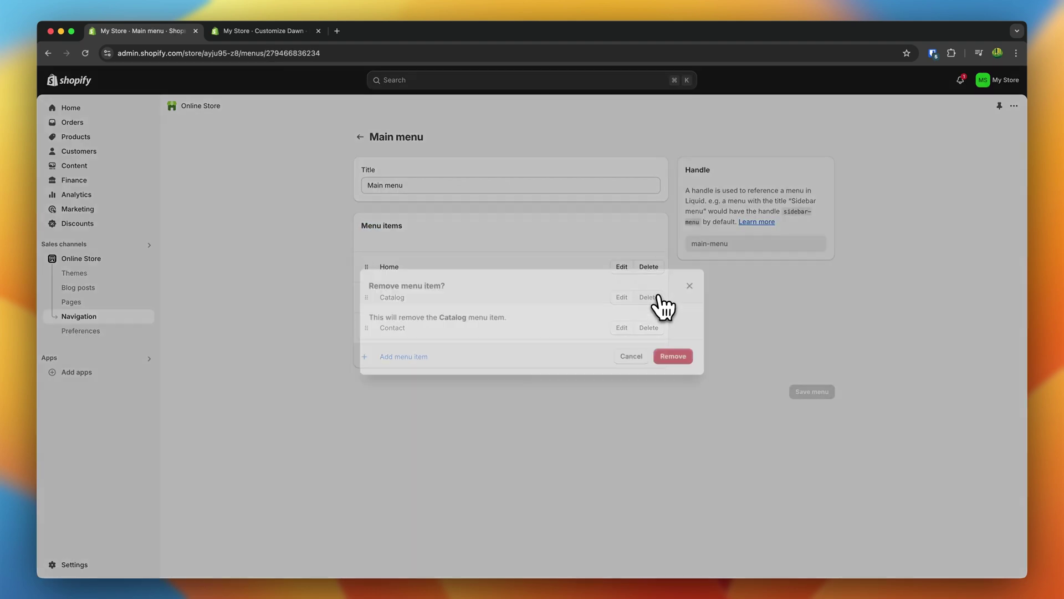
left_click(669, 355)
left_click(648, 297)
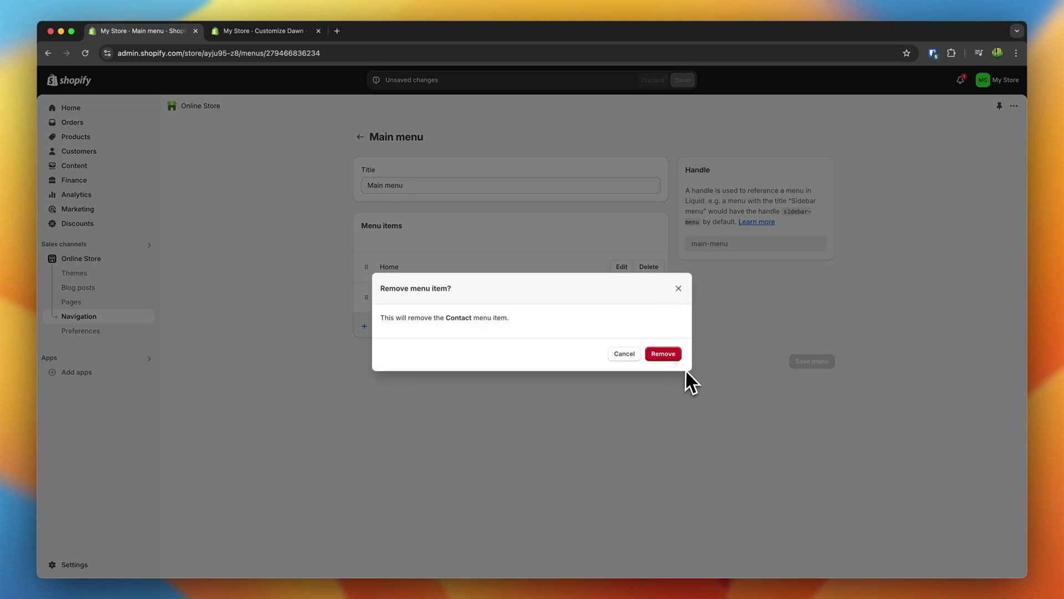
left_click(671, 356)
Add menu items linking to the Tops and Bottoms collections to the main menu
left_click(462, 310)
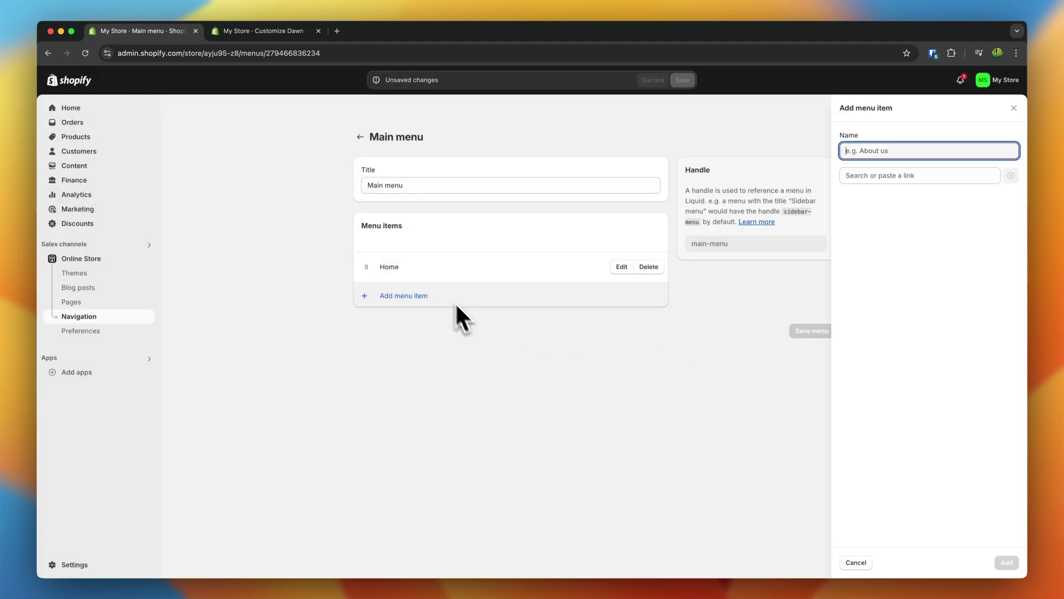
left_click(862, 175)
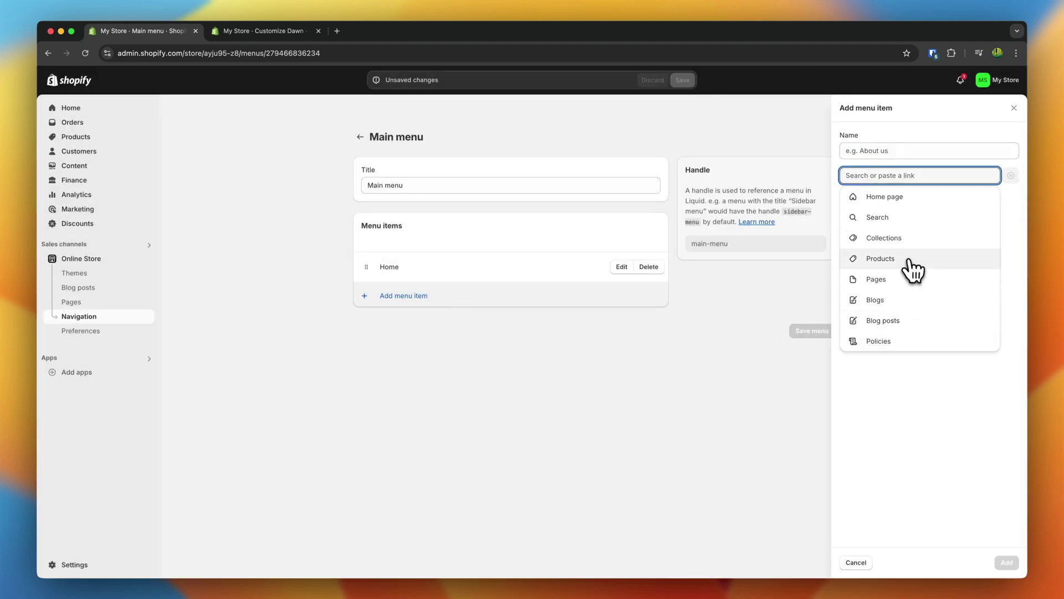
left_click(897, 238)
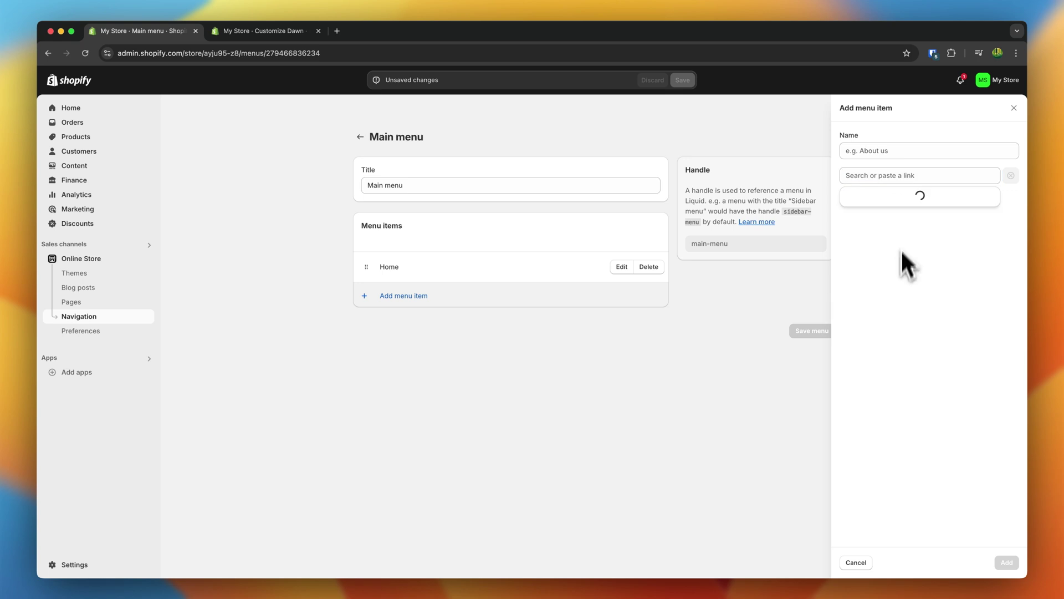
left_click(882, 299)
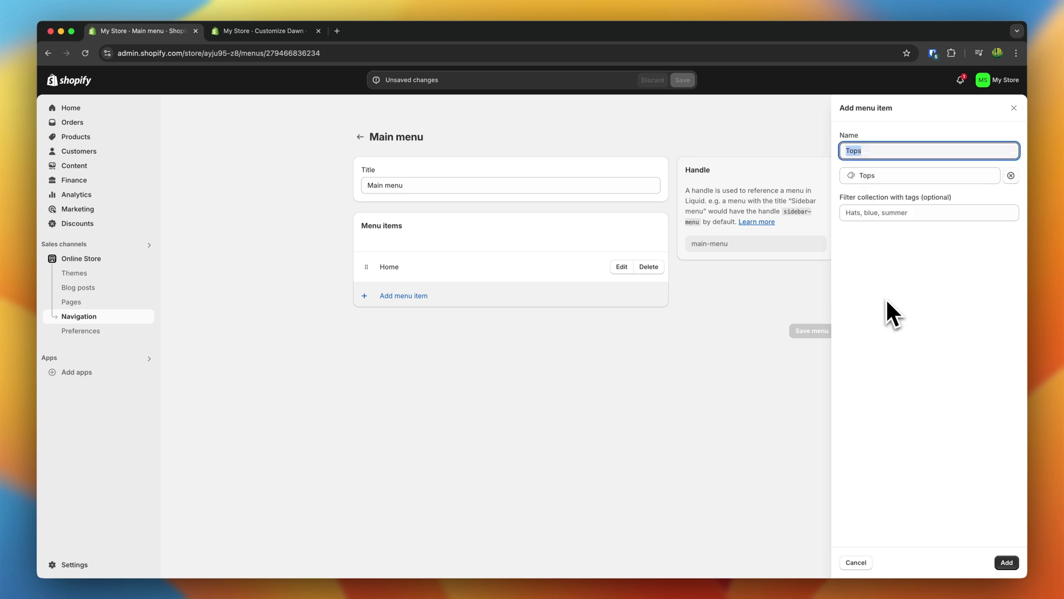
left_click(1006, 563)
left_click(410, 327)
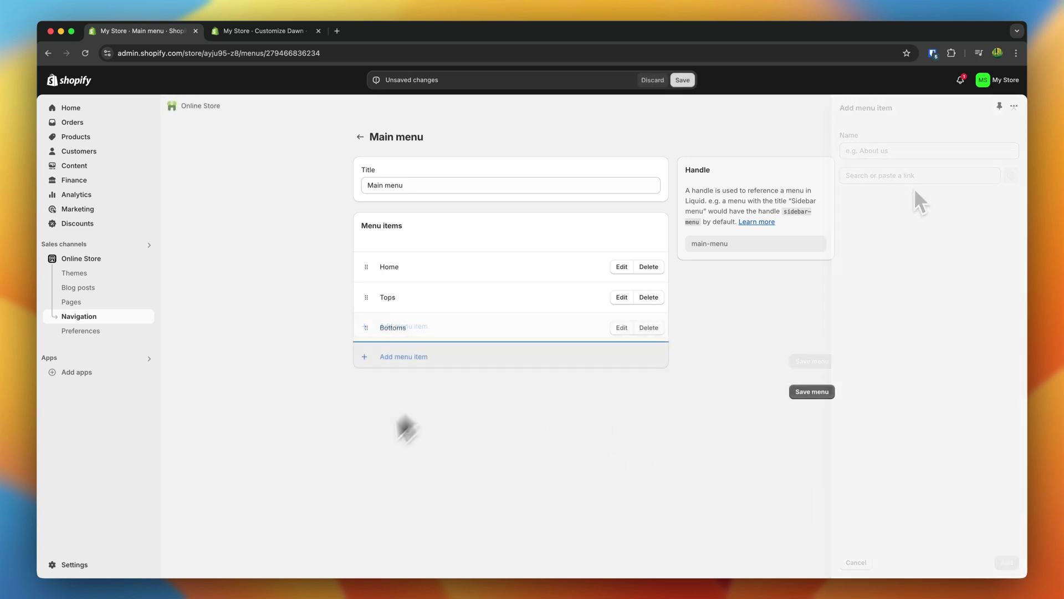
Add a Collections item linking to All collections to the main menu
left_click(405, 358)
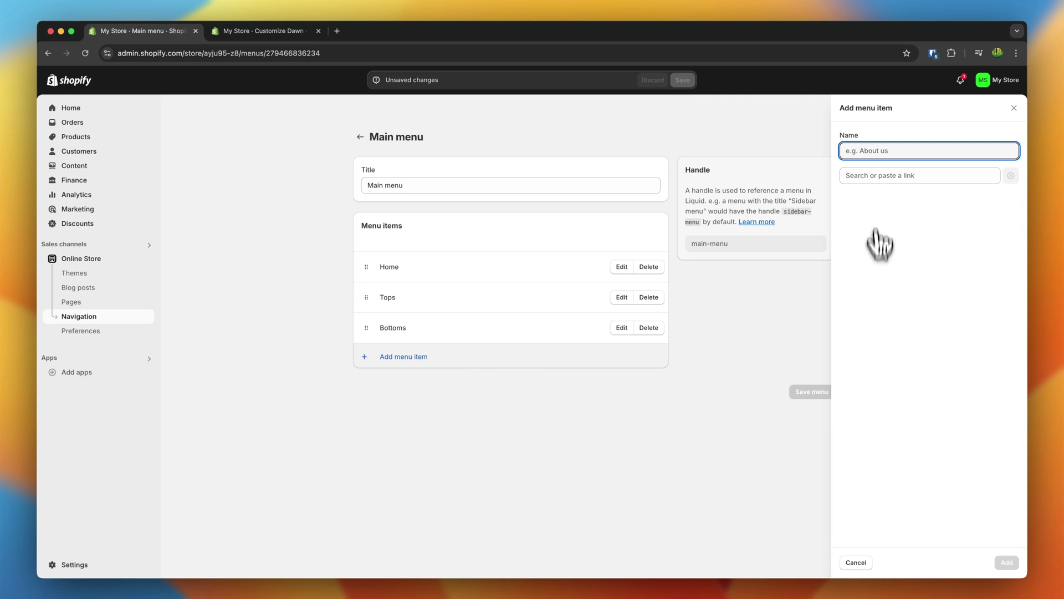
left_click(887, 175)
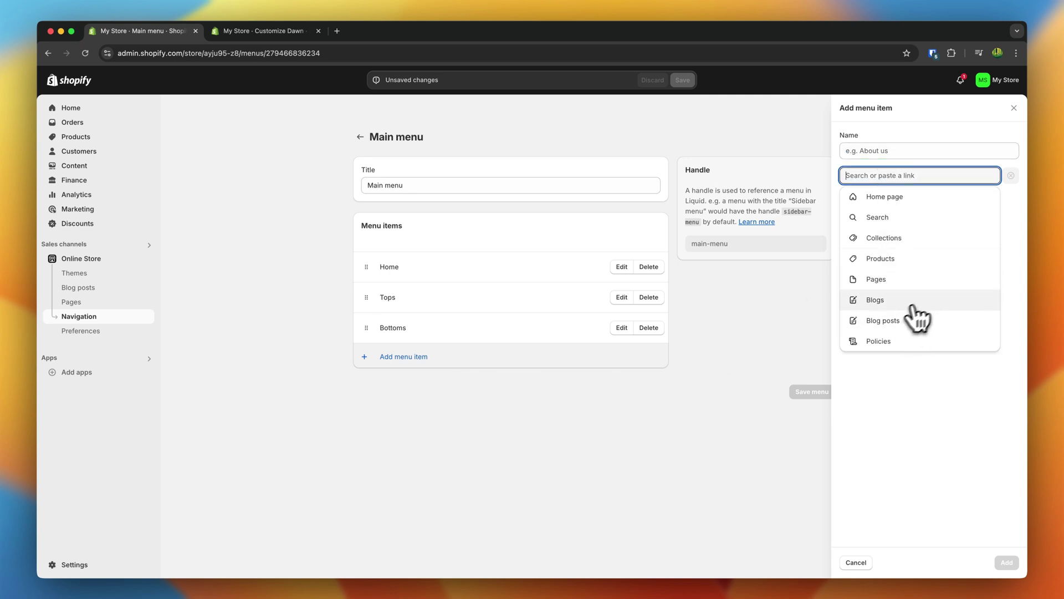
left_click(901, 240)
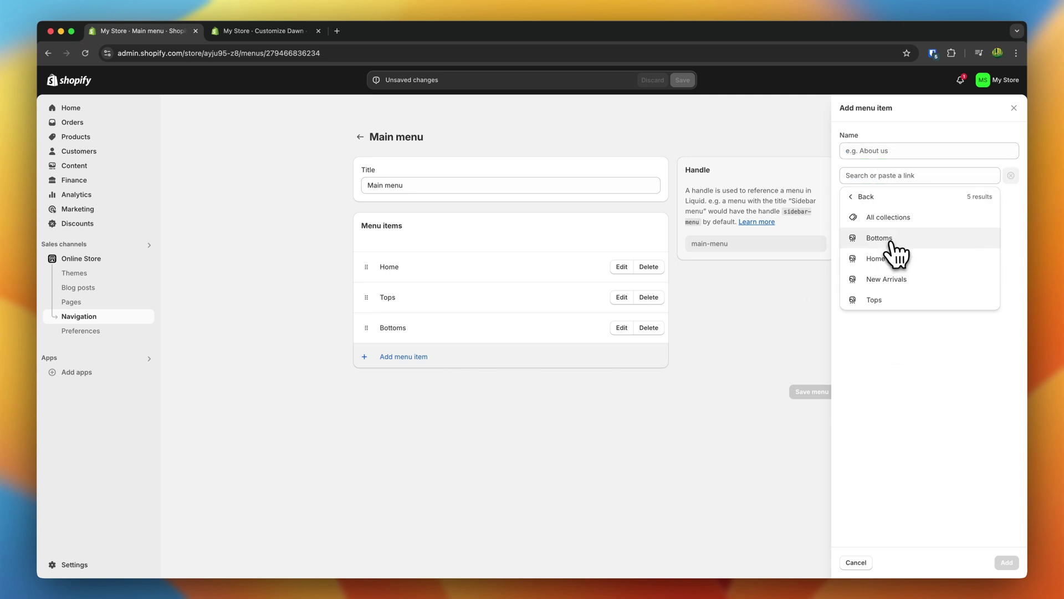
left_click(899, 219)
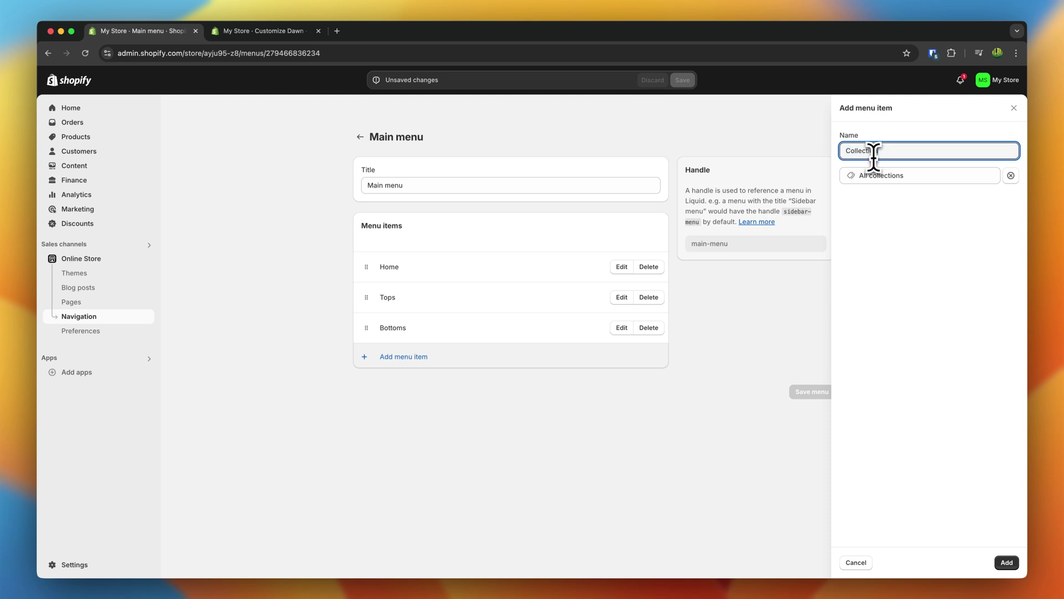
left_click(1007, 562)
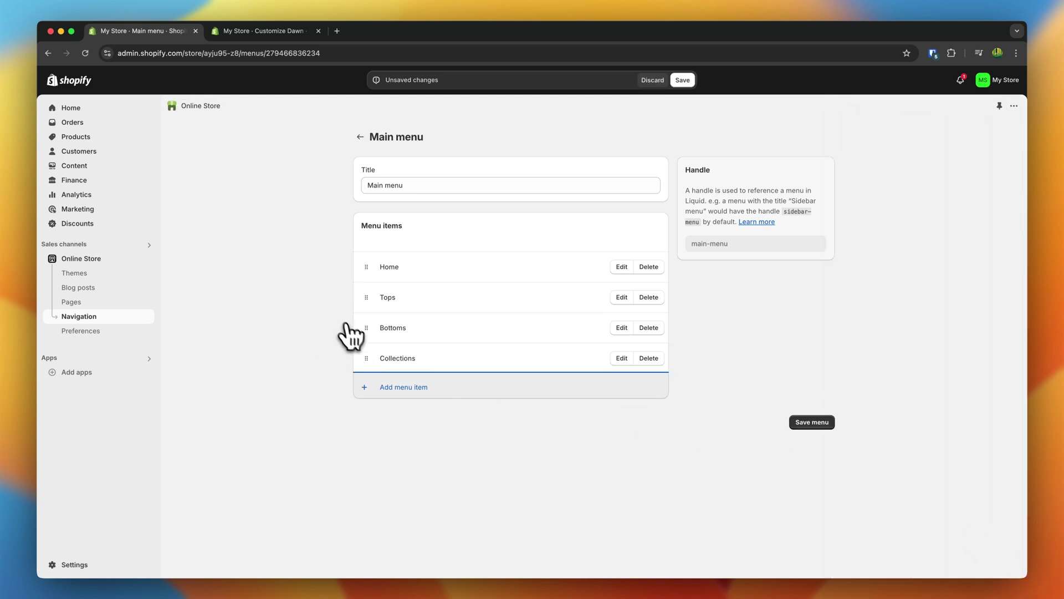
Nest the Tops and Bottoms items under the Collections item in the main menu and check the submenu
left_click_drag(366, 327, 399, 348)
left_click_drag(371, 302, 379, 321)
left_click(387, 298)
left_click(388, 298)
left_click(387, 298)
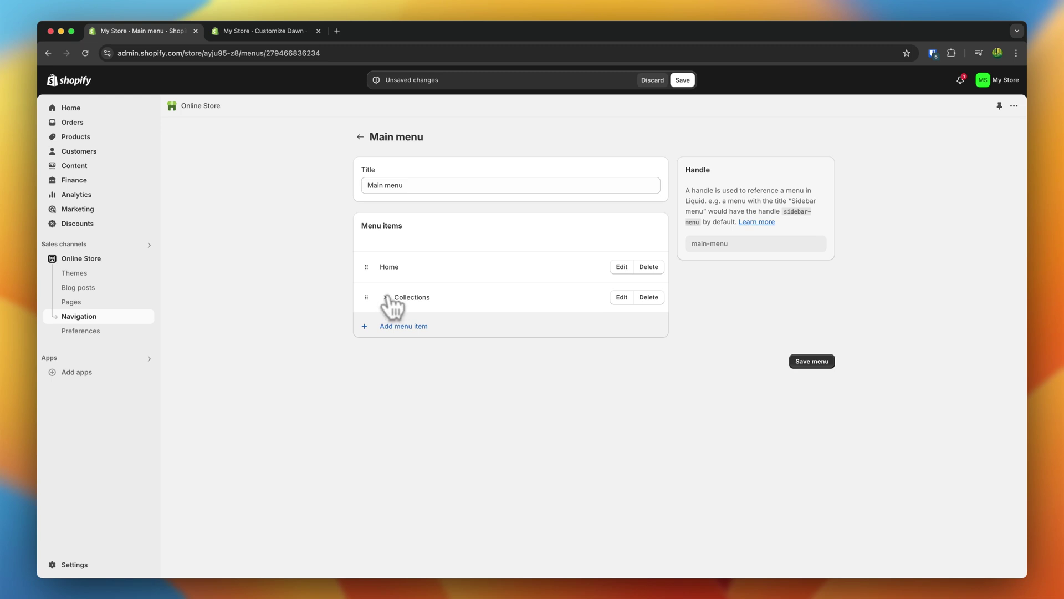
Add a menu item linking to the New Arrivals collection and save the main menu
left_click(466, 326)
left_click(934, 175)
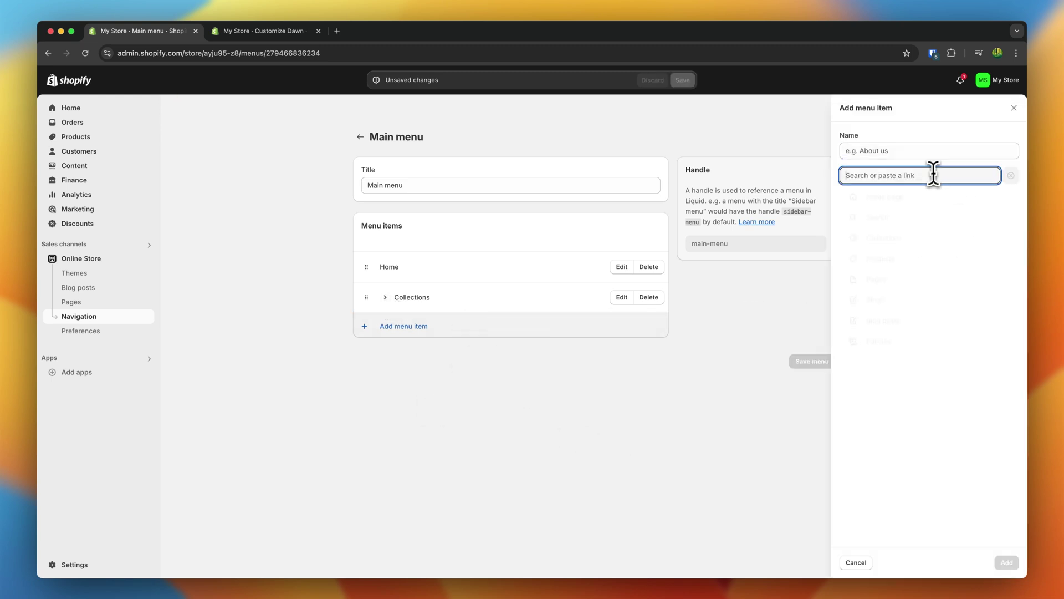
left_click(911, 260)
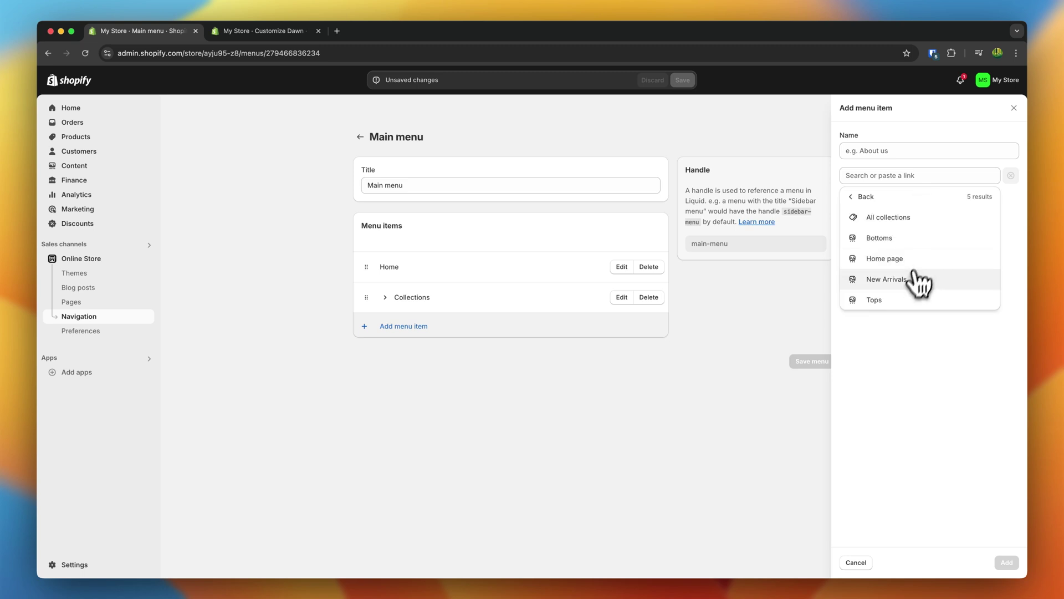
left_click(895, 288)
left_click(1006, 562)
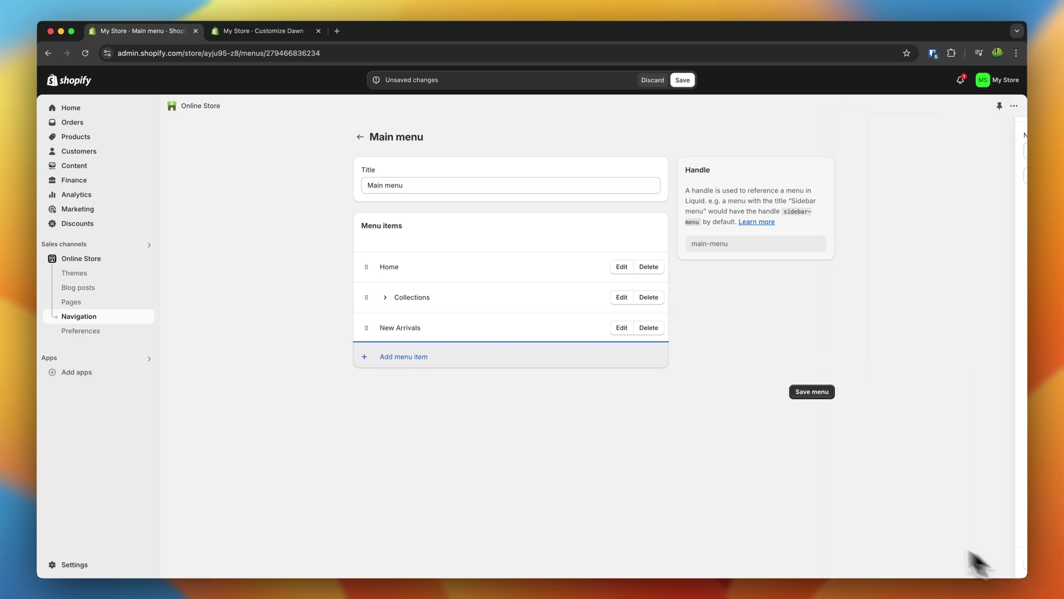
left_click(683, 81)
Return to the theme editor, try several desktop logo positions for the header and set it to Middle center
left_click(283, 32)
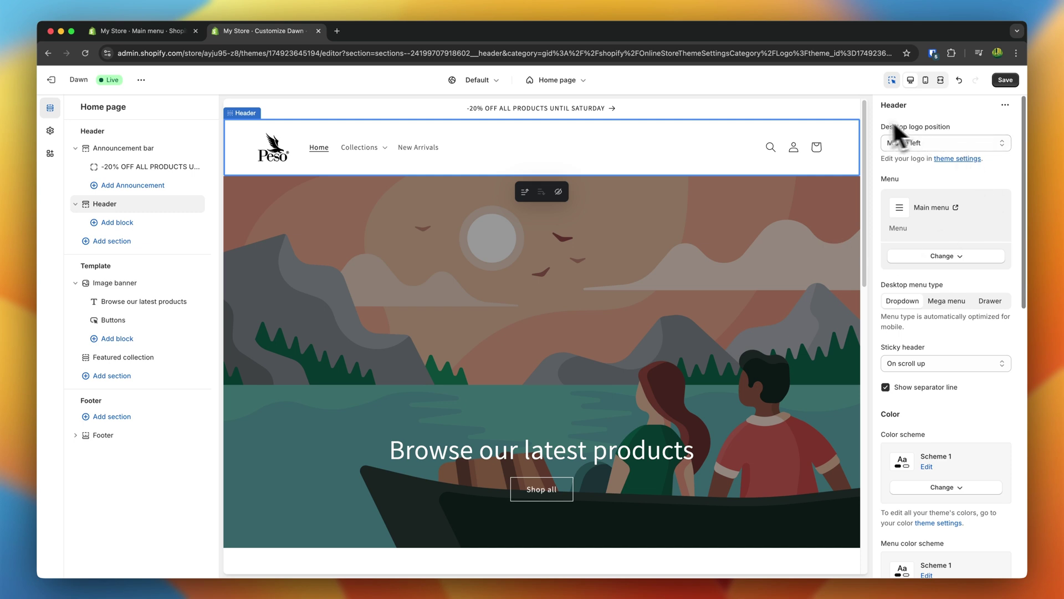
left_click_drag(874, 125, 983, 126)
scroll(980, 125, "down", 8)
scroll(980, 125, "up", 8)
left_click(953, 142)
left_click(943, 134)
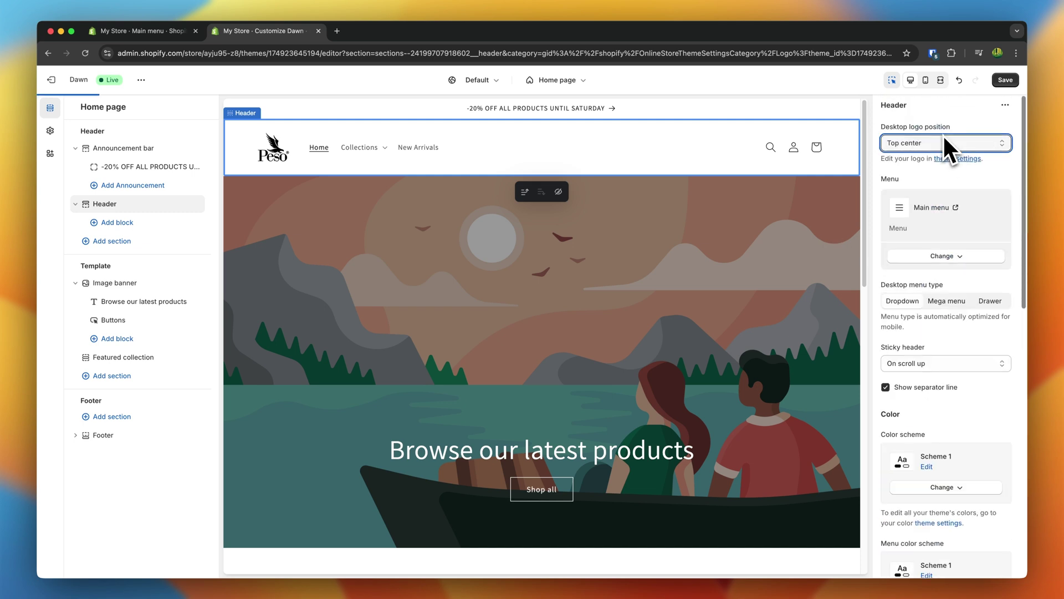
left_click(943, 145)
left_click(952, 132)
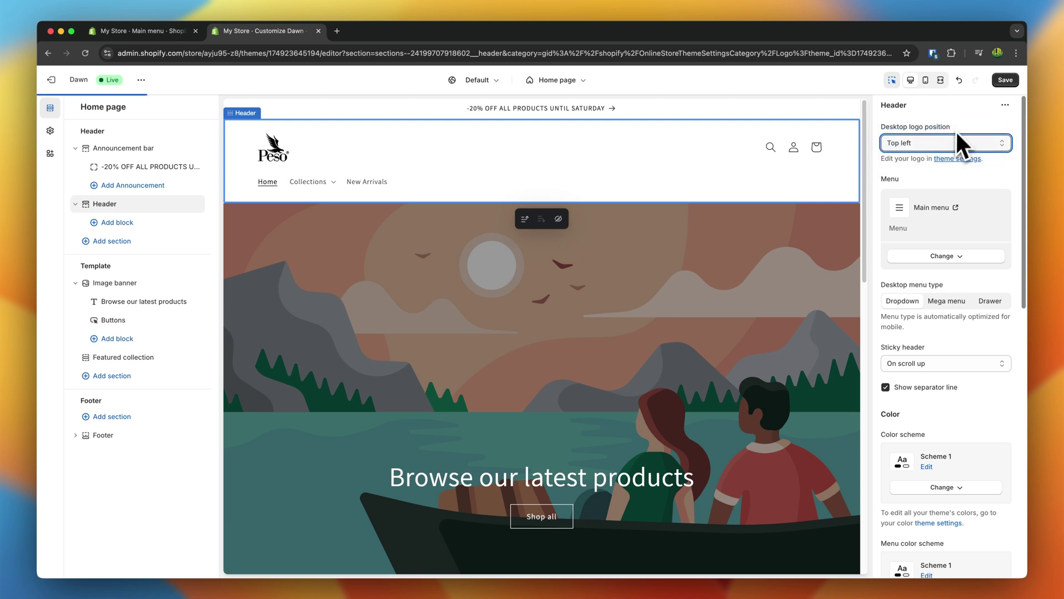
left_click(937, 148)
left_click(933, 168)
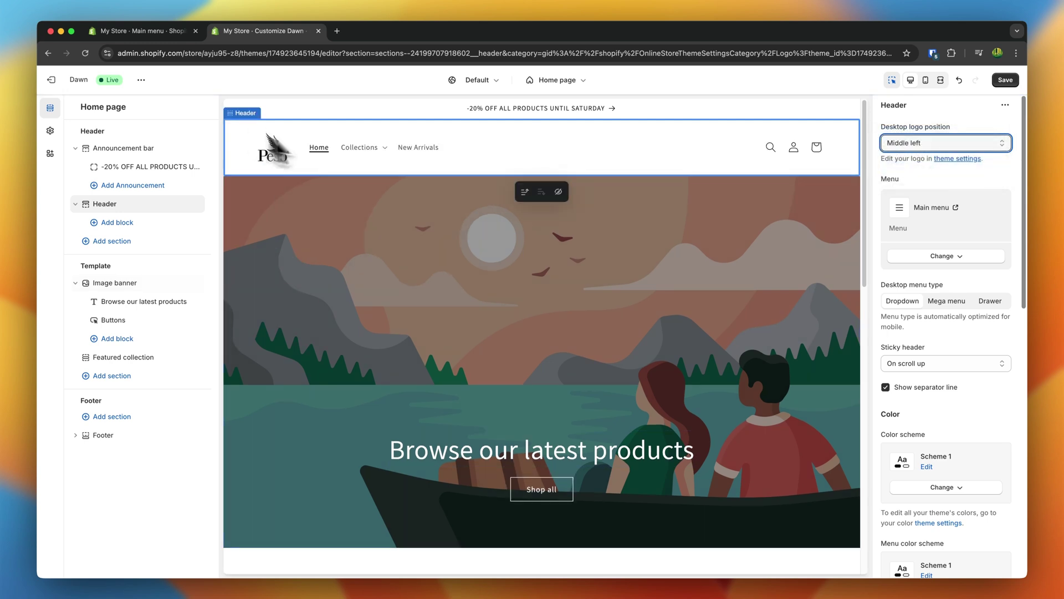
left_click(910, 145)
left_click(909, 155)
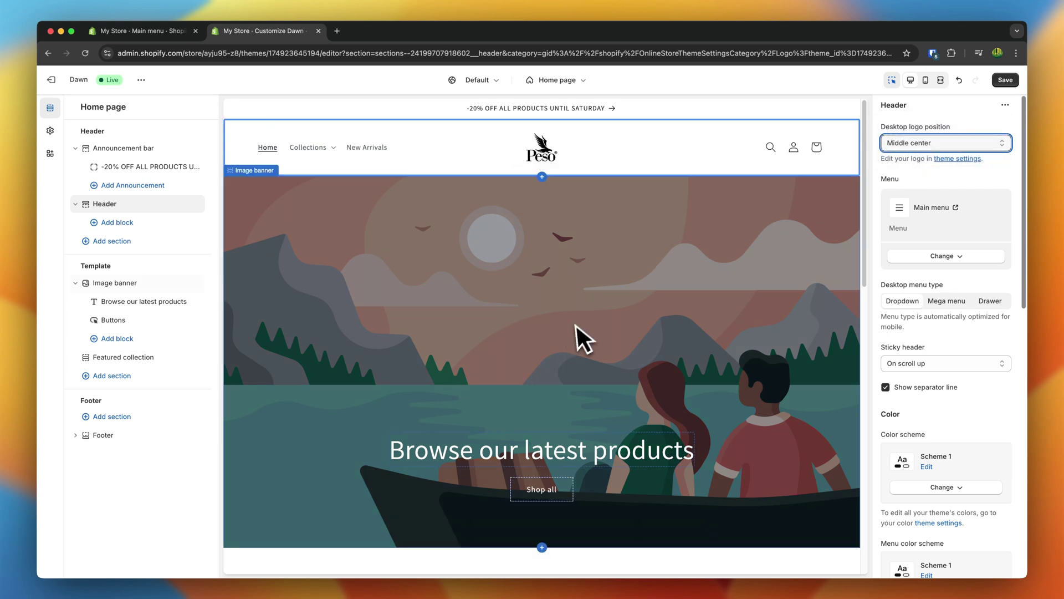
Add the OCT20241_8 image as the first image of the home page's image banner
left_click(650, 298)
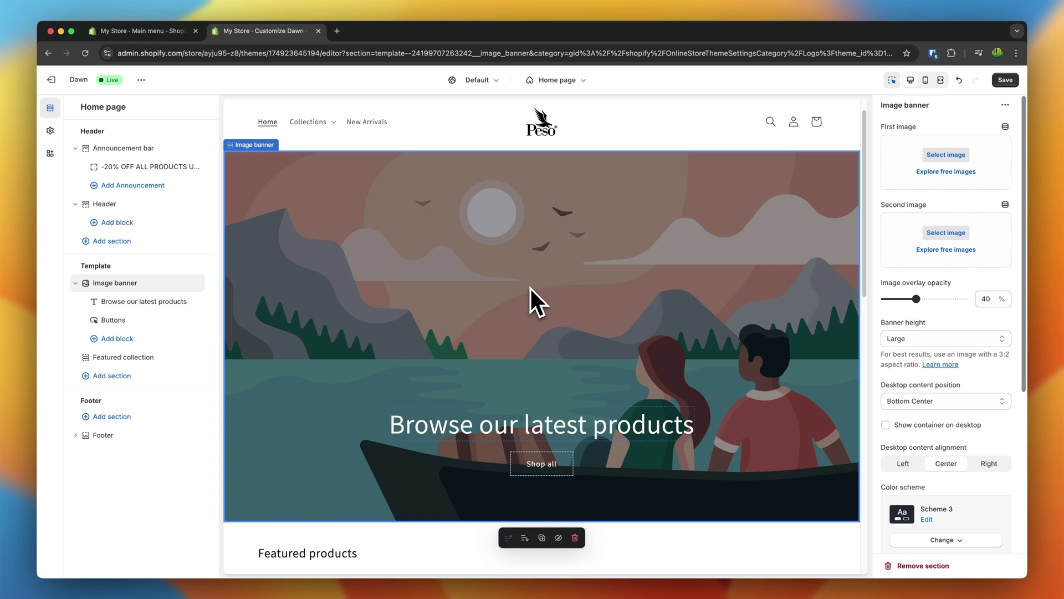
scroll(530, 287, "down", 5)
scroll(530, 287, "up", 5)
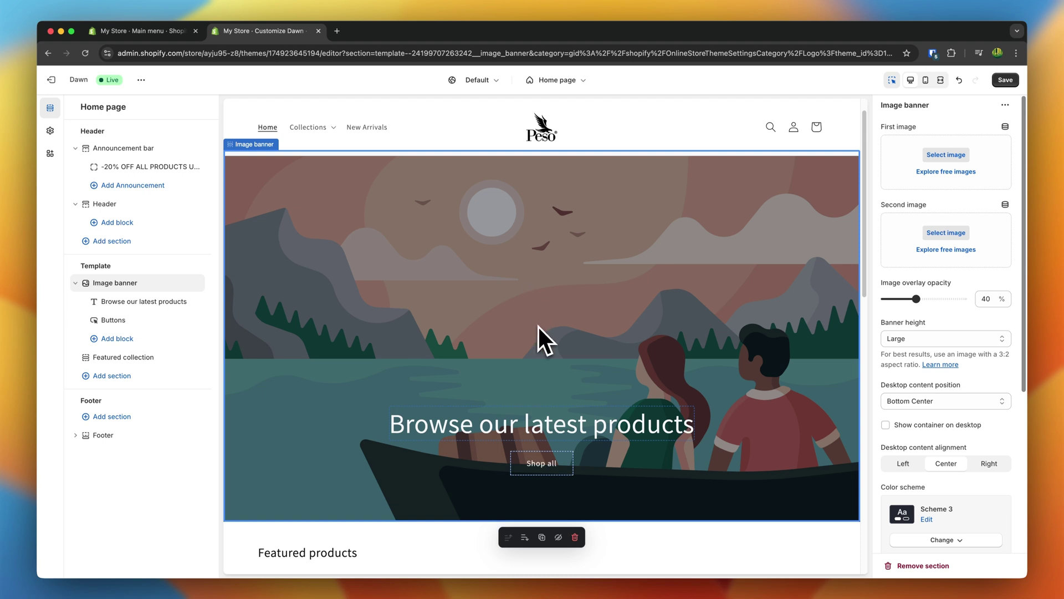
left_click(950, 158)
key("super+Tab")
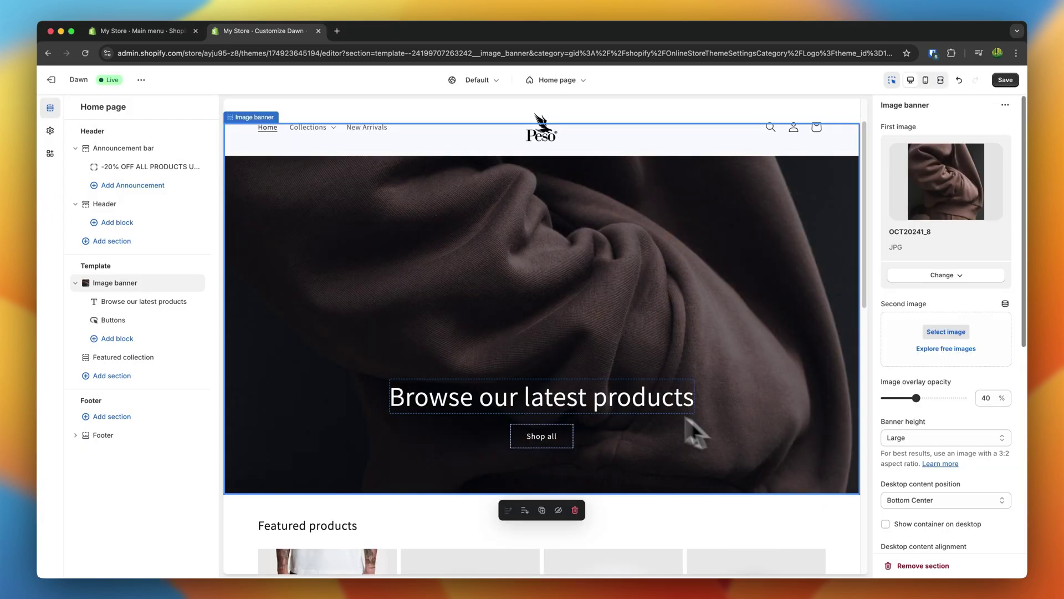
Look at the settings of the image banner's heading and its Shop all button
left_click(640, 395)
left_click(578, 419)
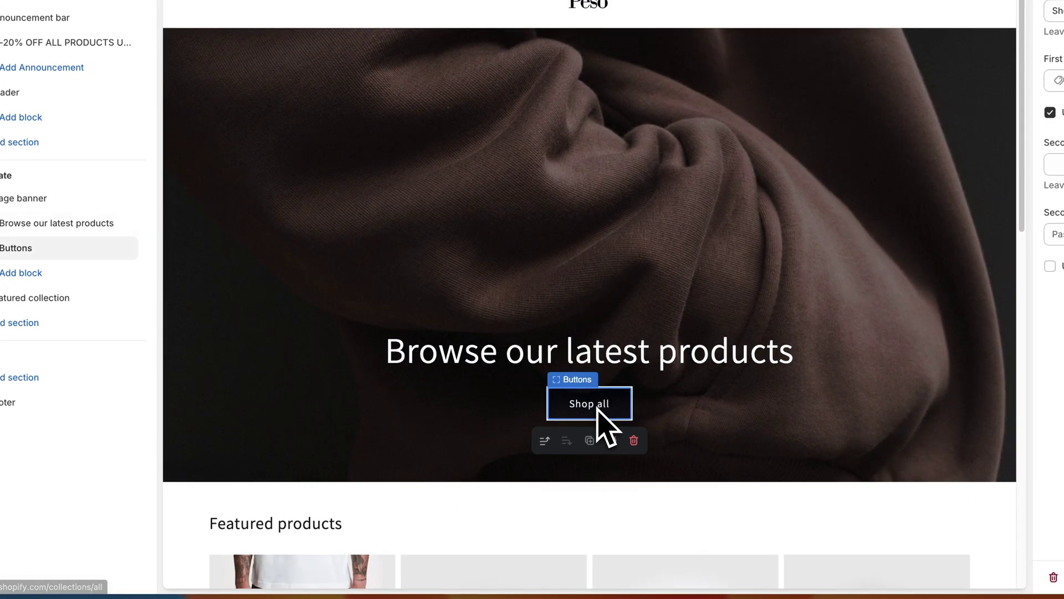
left_click(687, 358)
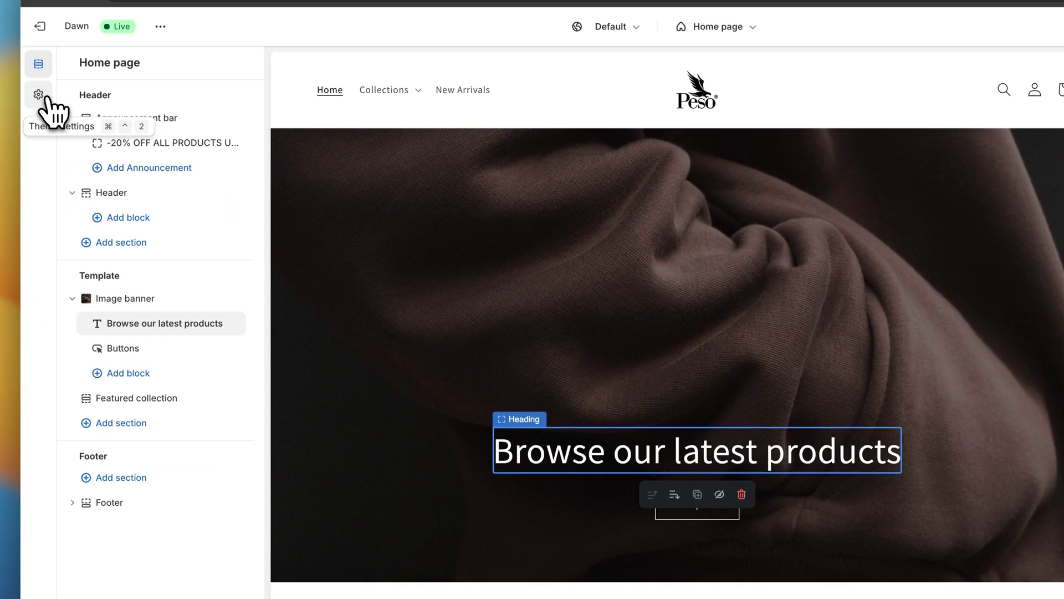
In the theme's typography settings, set the heading font to Inter Medium and the body font to Inter Regular, and save
left_click(47, 97)
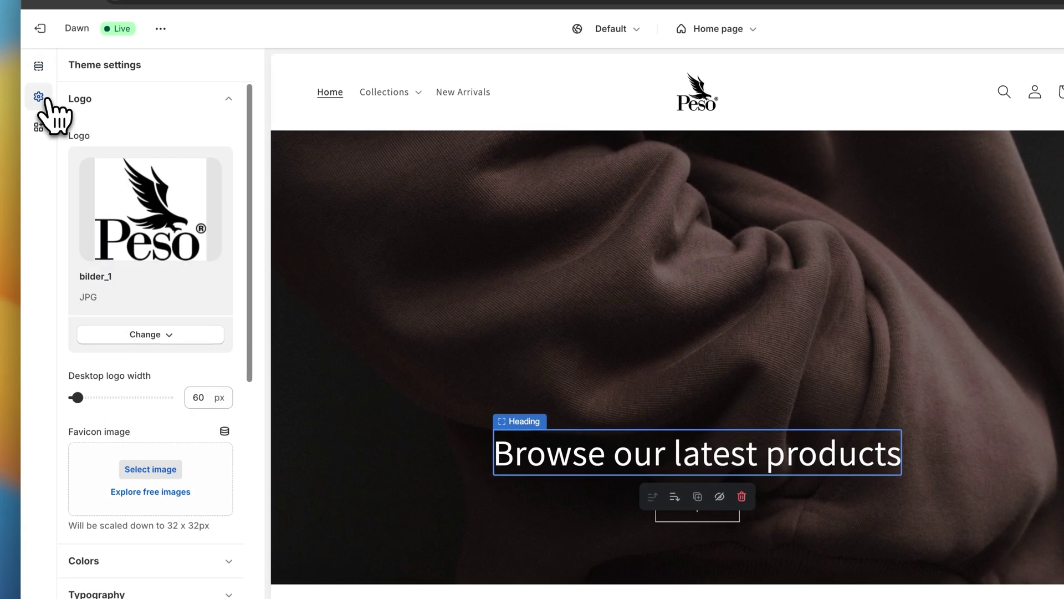
left_click(148, 103)
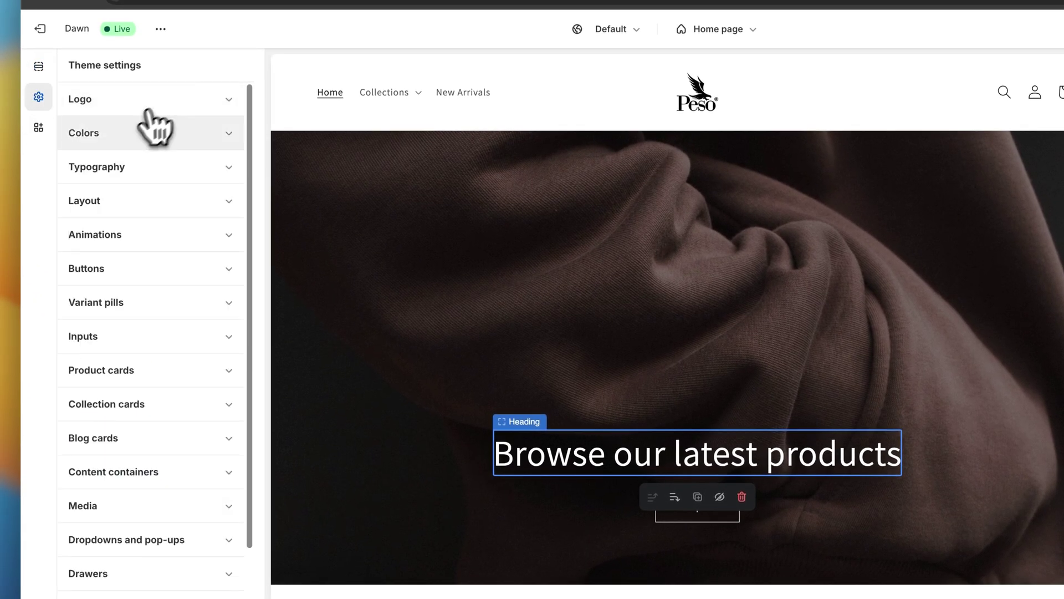
left_click(166, 170)
scroll(189, 330, "down", 3)
left_click(165, 220)
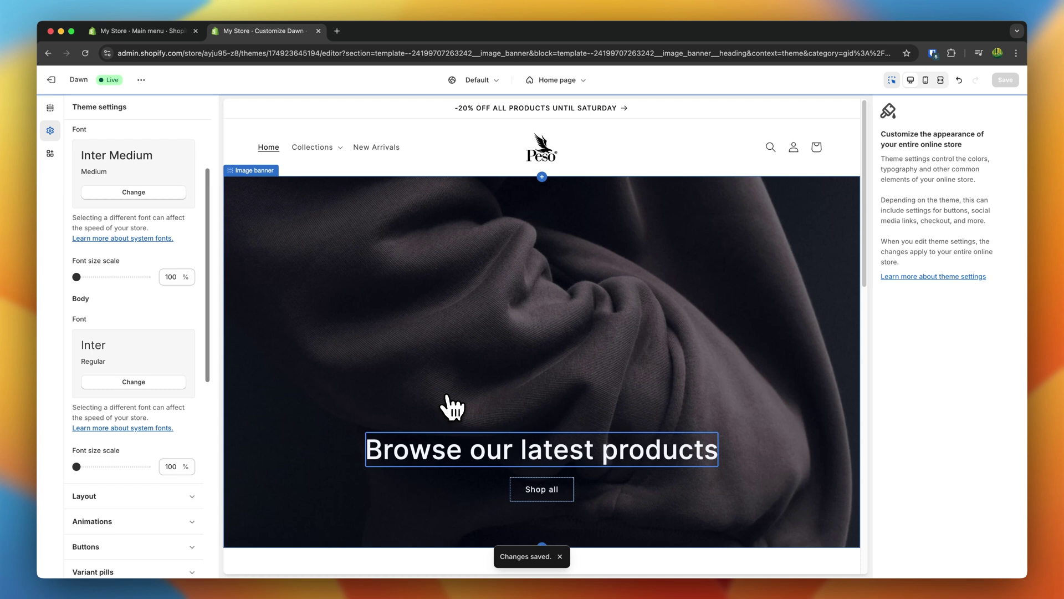
Add an Image with text section between the image banner and the featured collection
scroll(451, 400, "down", 2)
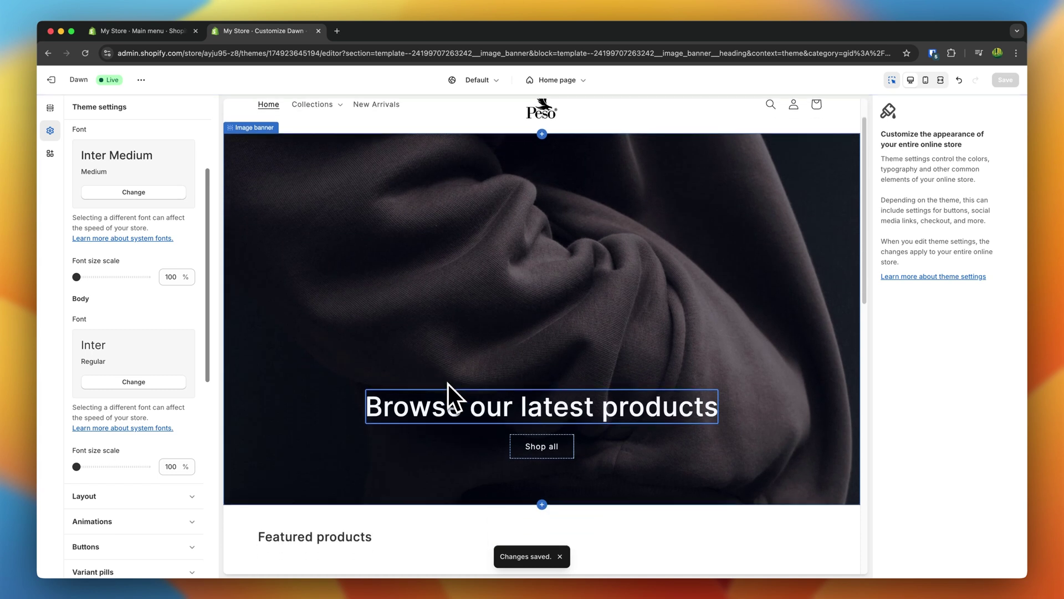
left_click(637, 204)
scroll(561, 207, "up", 2)
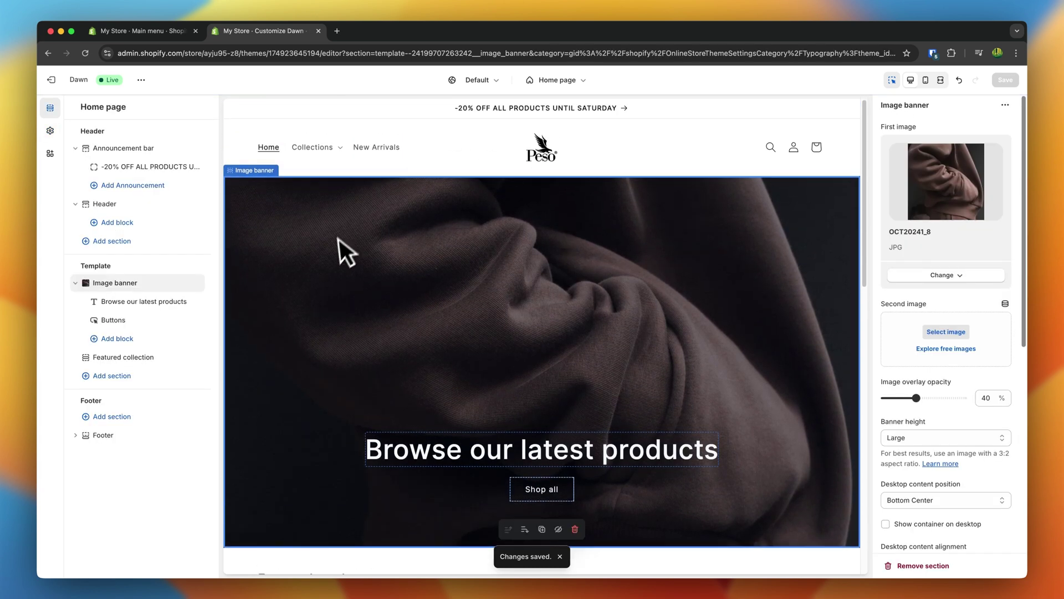
scroll(373, 307, "down", 1)
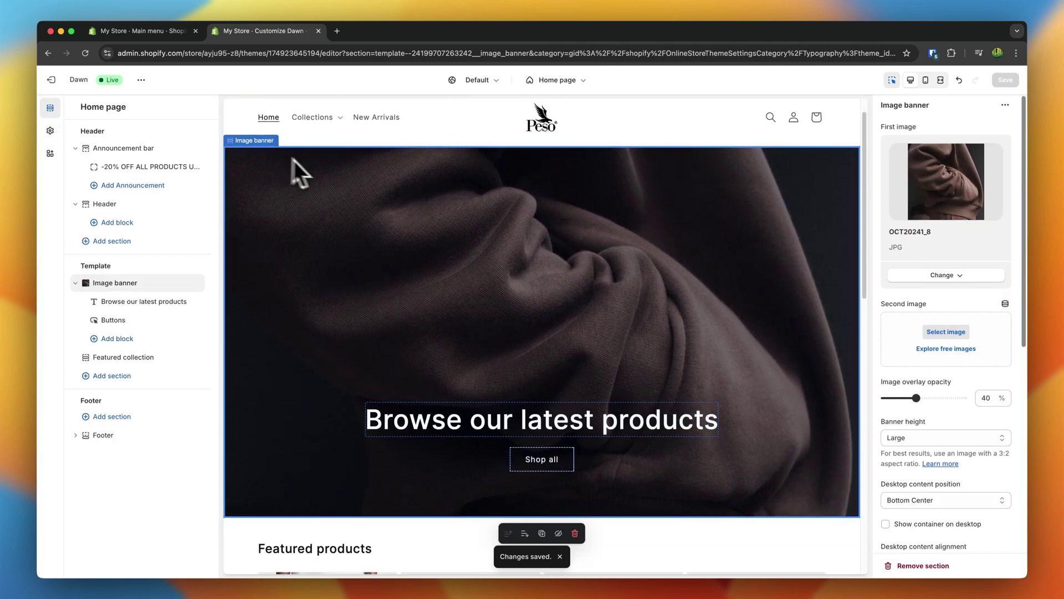
scroll(408, 278, "down", 2)
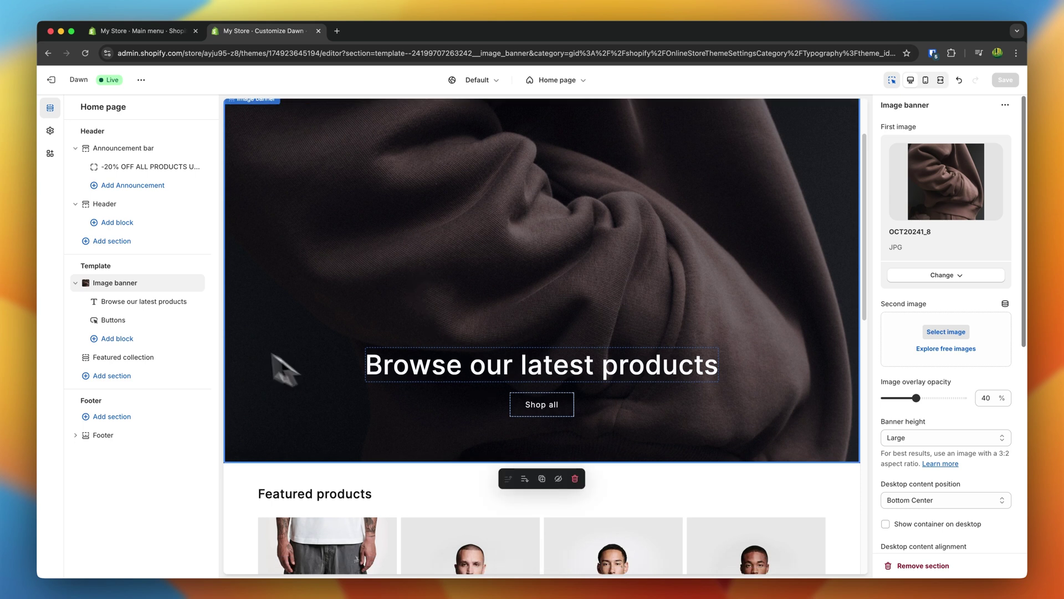
left_click(137, 348)
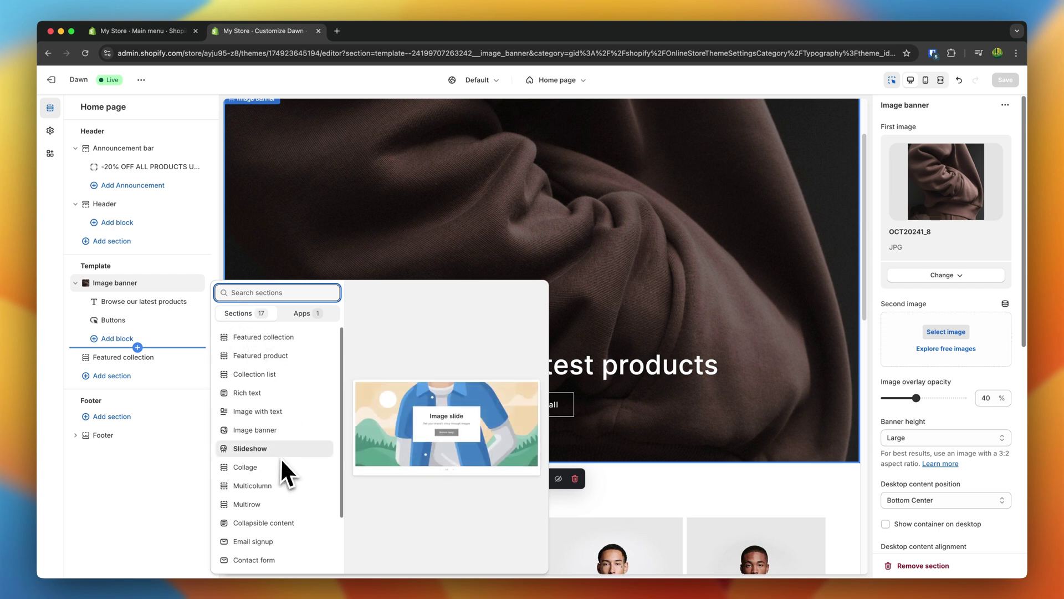
scroll(281, 457, "down", 3)
type("image")
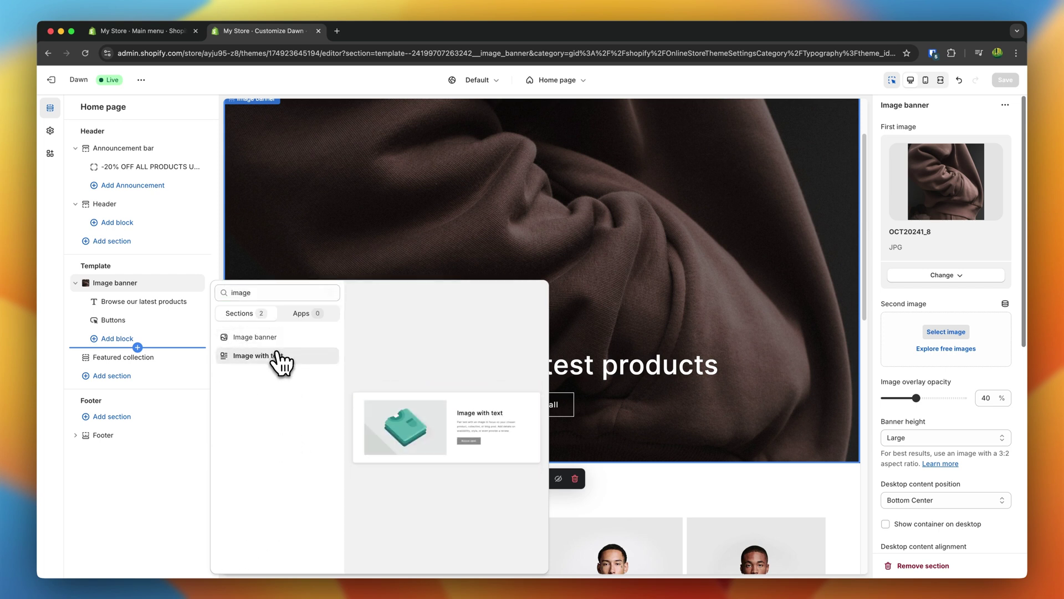
left_click(276, 357)
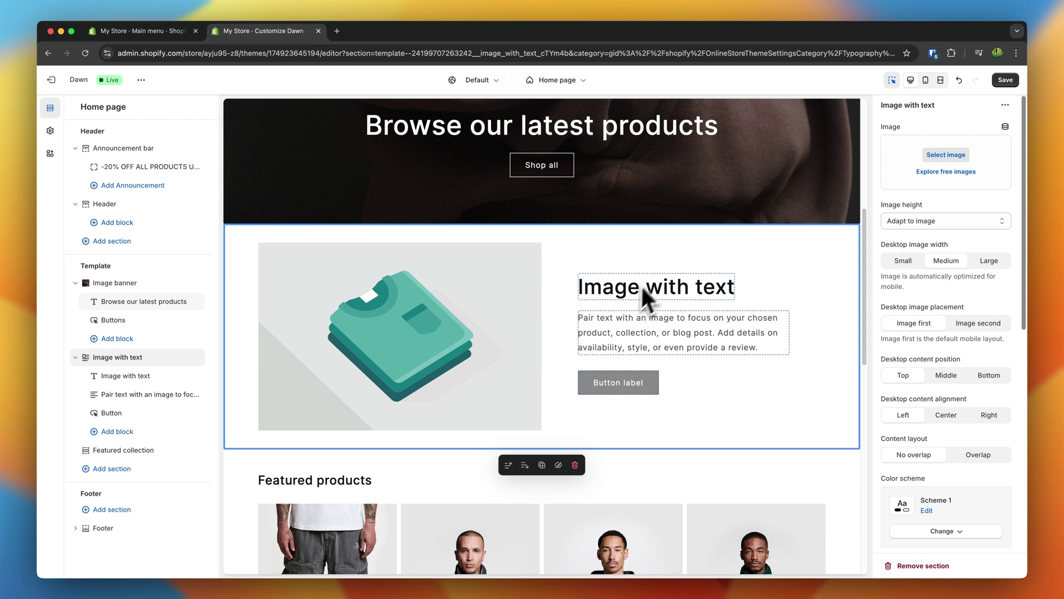
Add the bilder_1 photo of a man standing before layered rocks as the Image with text section's image
left_click(639, 288)
left_click(429, 295)
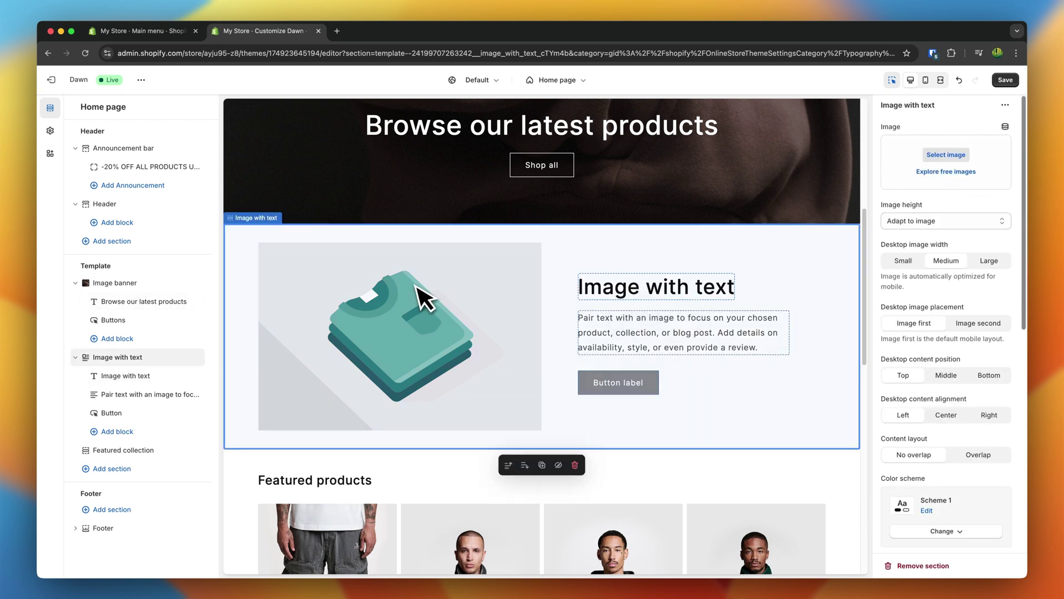
left_click(948, 156)
key("super+Tab")
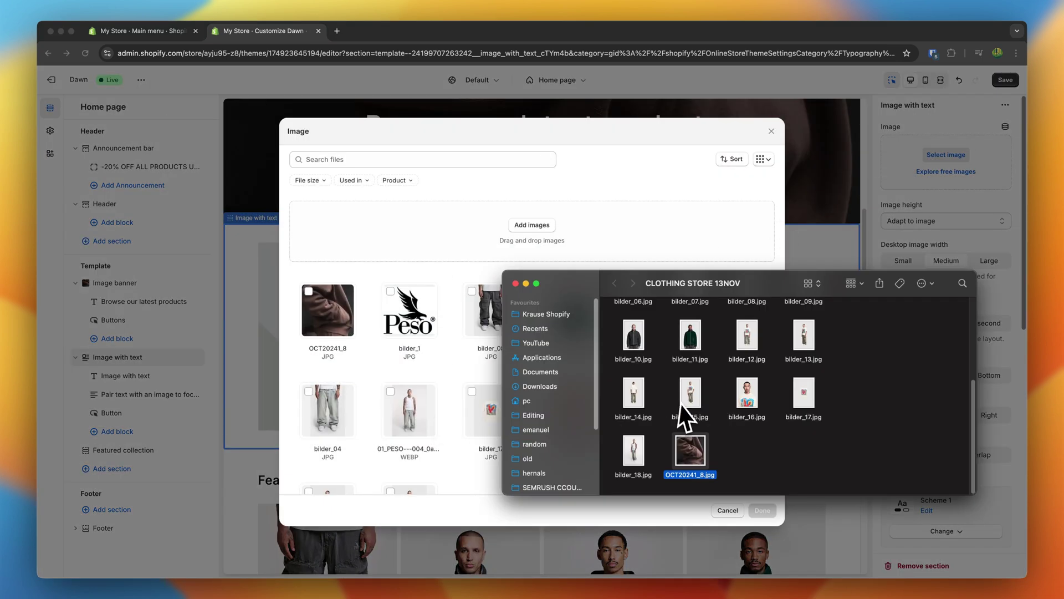
left_click_drag(690, 450, 767, 517)
left_click(763, 510)
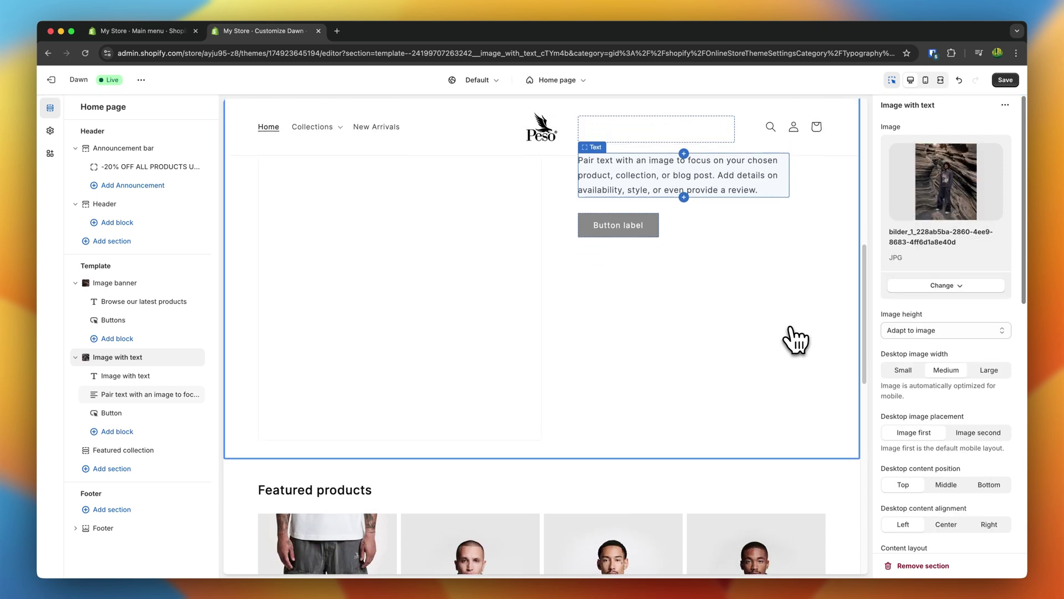
Set the Image with text section's desktop image width to Small and its desktop content position to Middle
left_click_drag(886, 366, 984, 370)
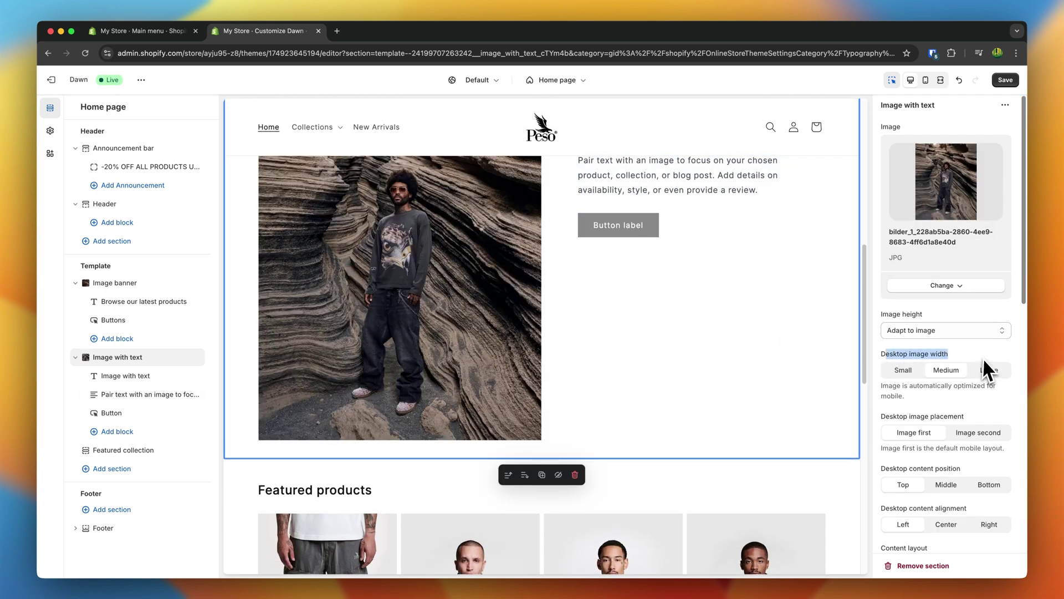
left_click(905, 370)
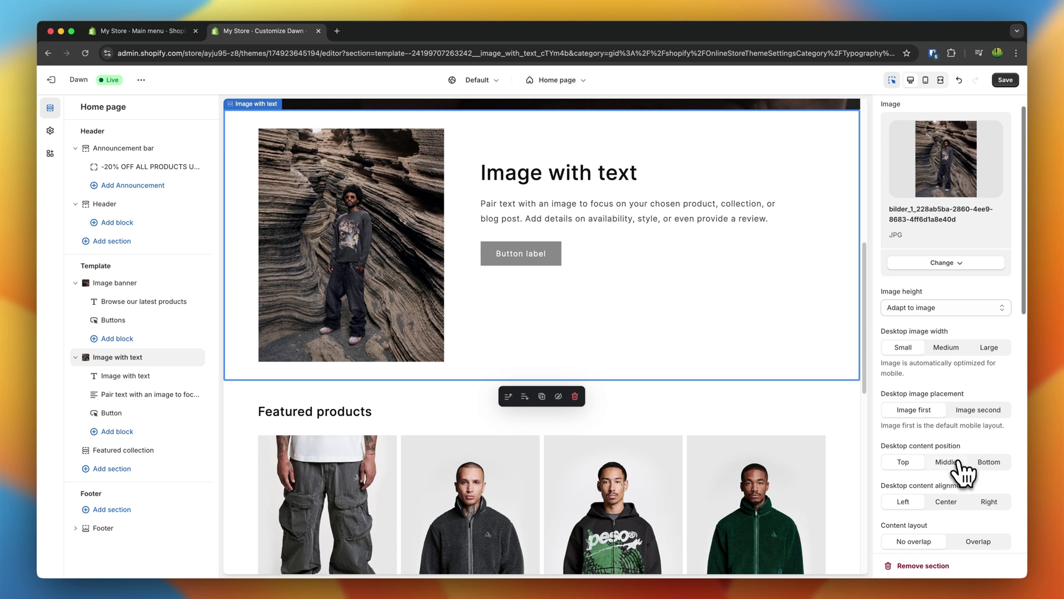
left_click(949, 484)
scroll(952, 464, "down", 2)
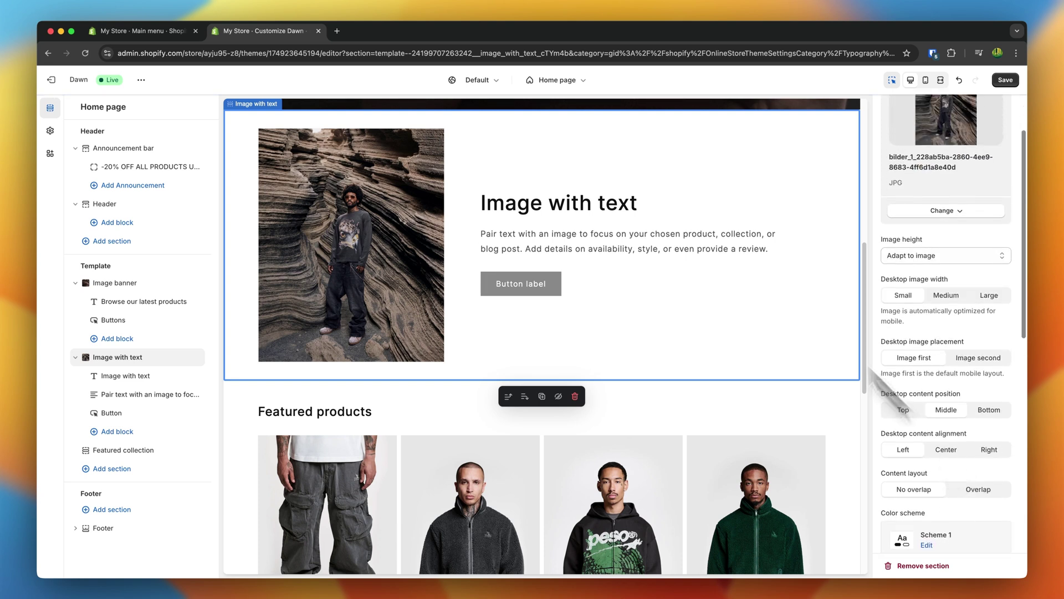
Remove the paragraph text block from the Image with text section
left_click(609, 231)
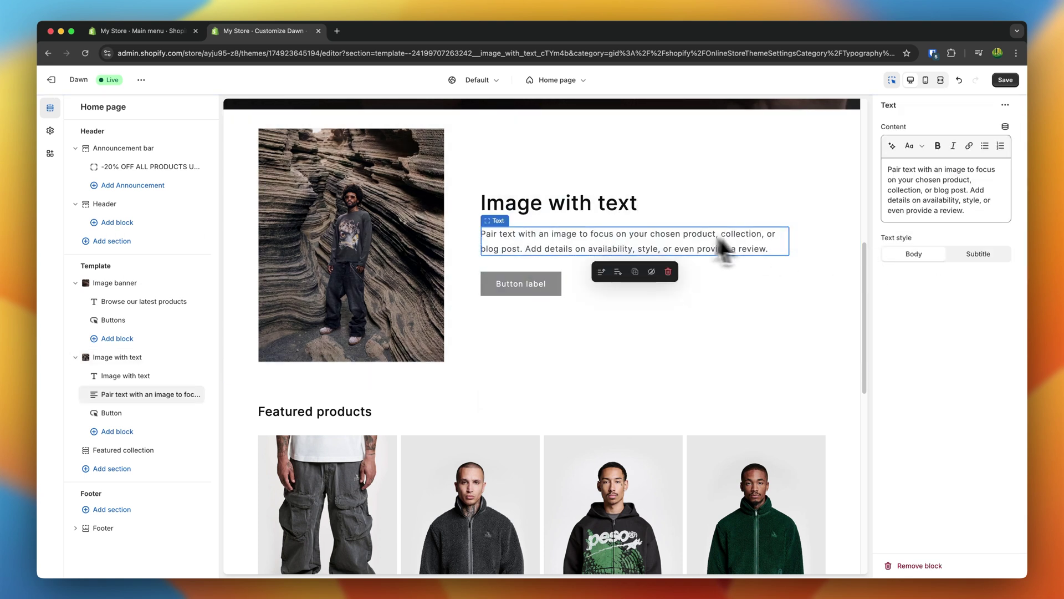
left_click(669, 271)
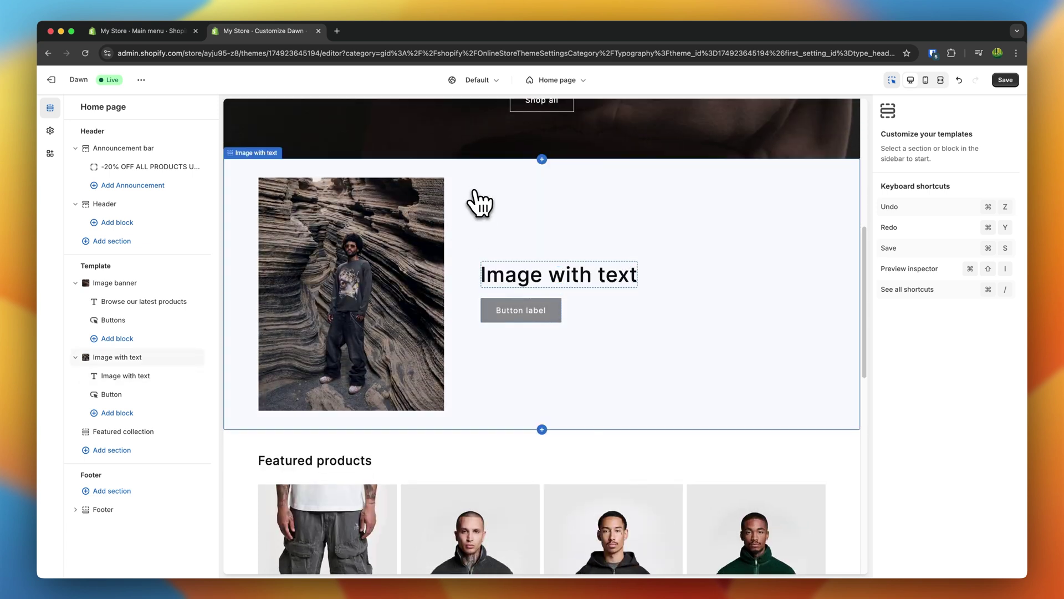
scroll(349, 213, "up", 5)
scroll(349, 213, "down", 1)
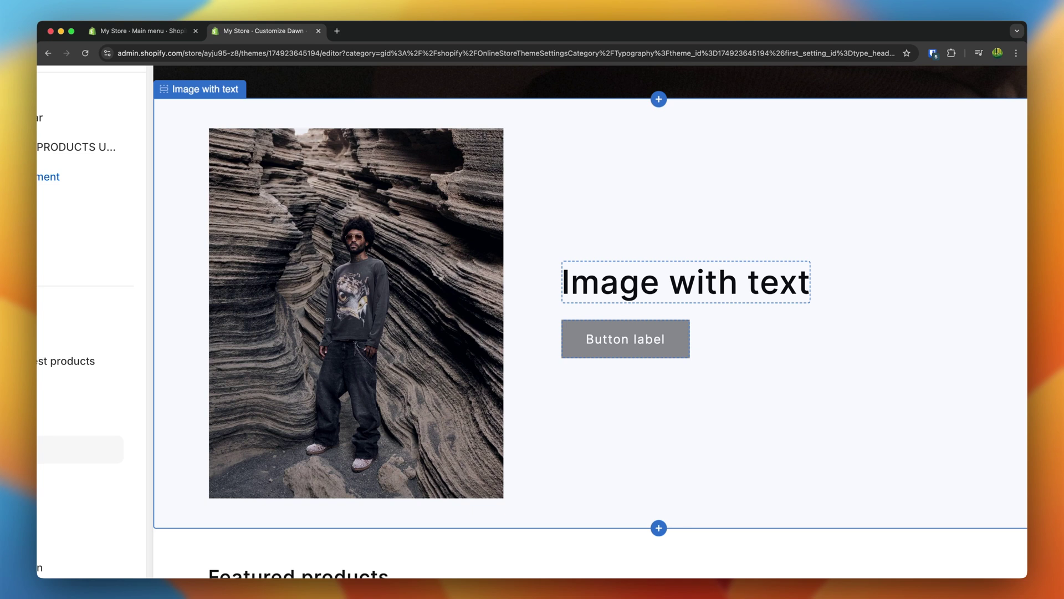
scroll(344, 200, "down", 5)
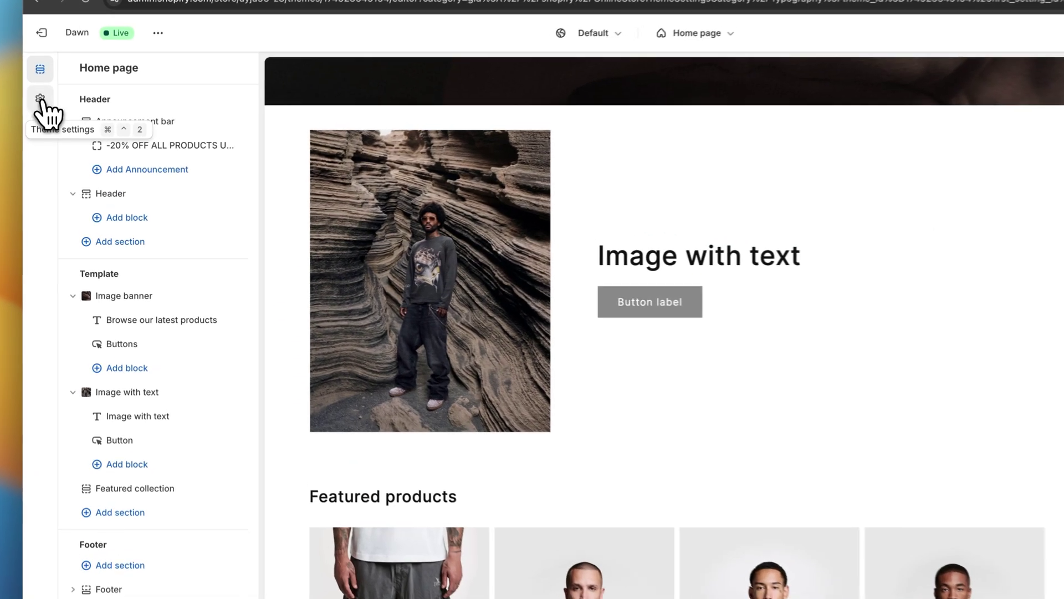
Round the corners of media and buttons in the theme settings by increasing their corner radius
left_click(50, 130)
left_click(219, 169)
scroll(221, 192, "down", 5)
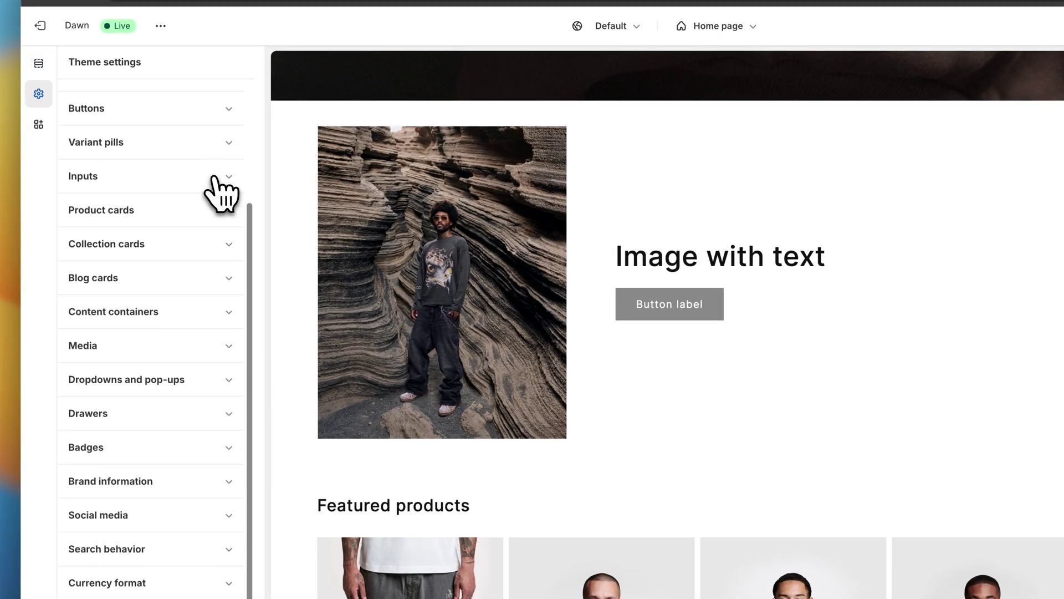
left_click(145, 339)
scroll(139, 355, "down", 3)
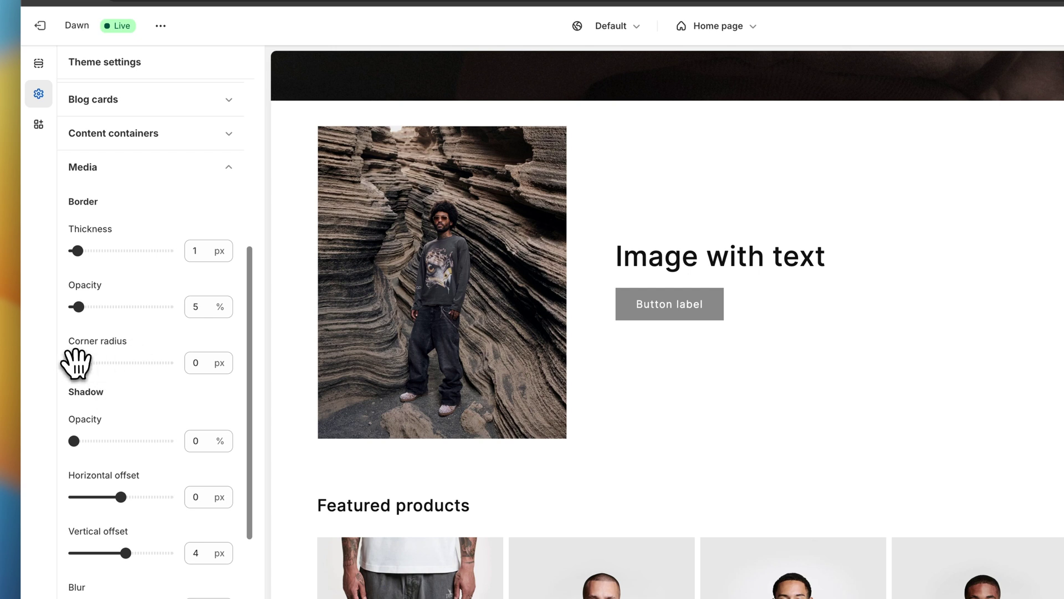
left_click(201, 169)
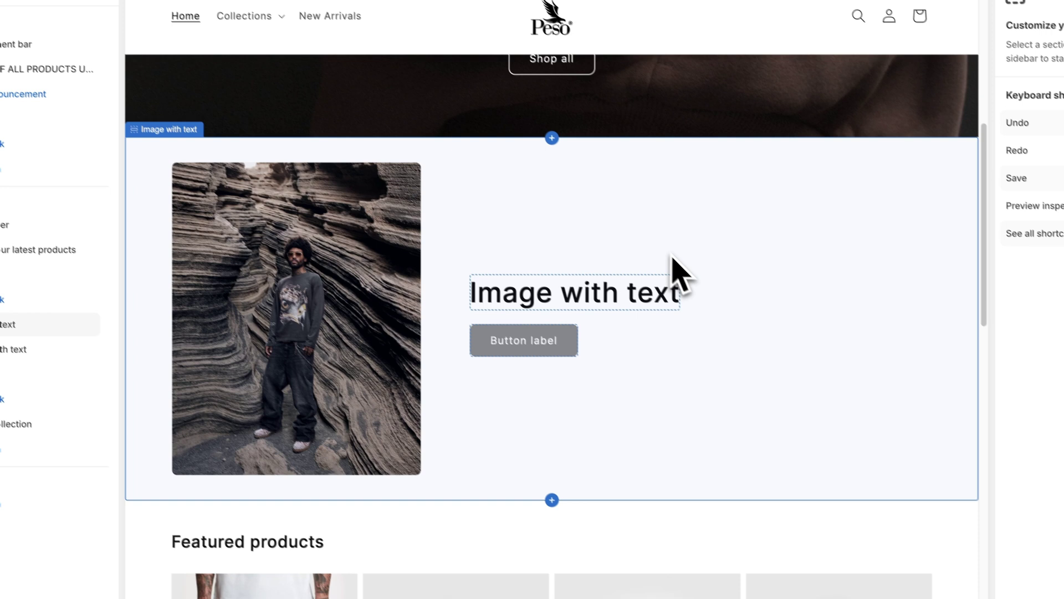
Delete the Image with text section from the home page
left_click(798, 258)
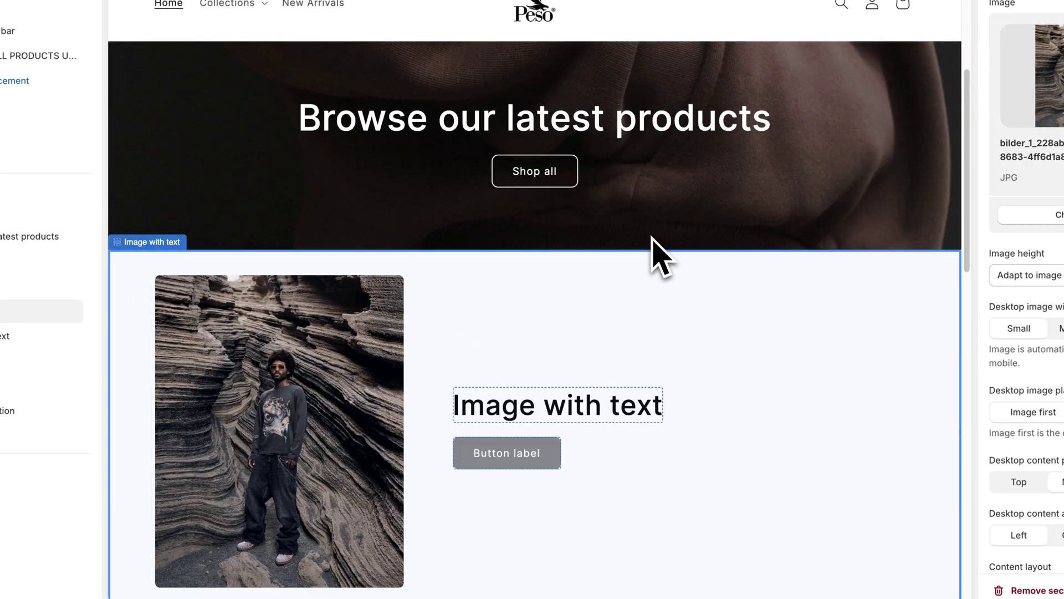
scroll(660, 258, "down", 3)
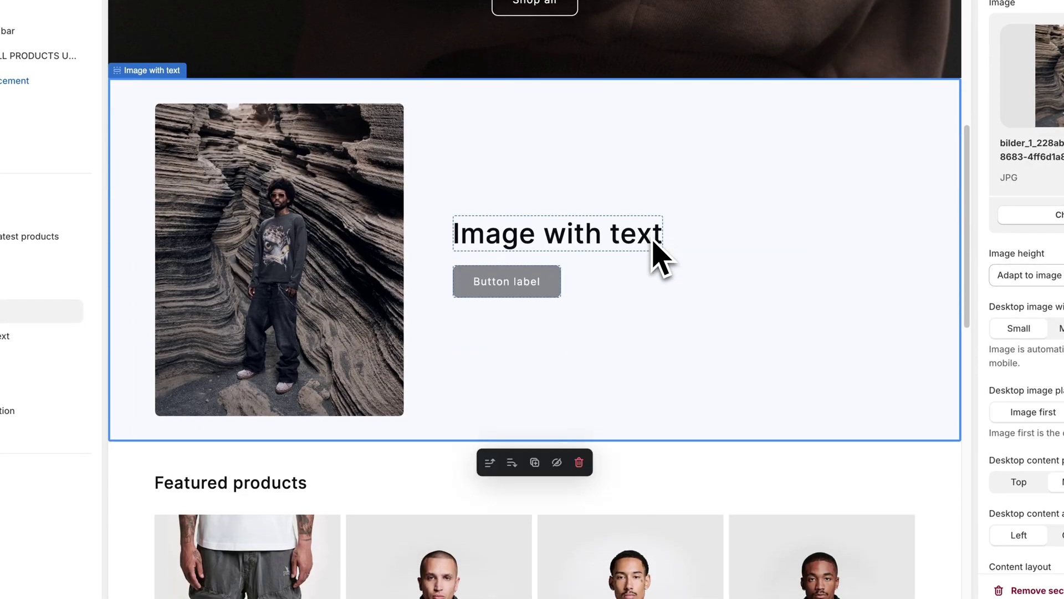
left_click(580, 462)
Change the image banner's heading to "made to last."
left_click(568, 216)
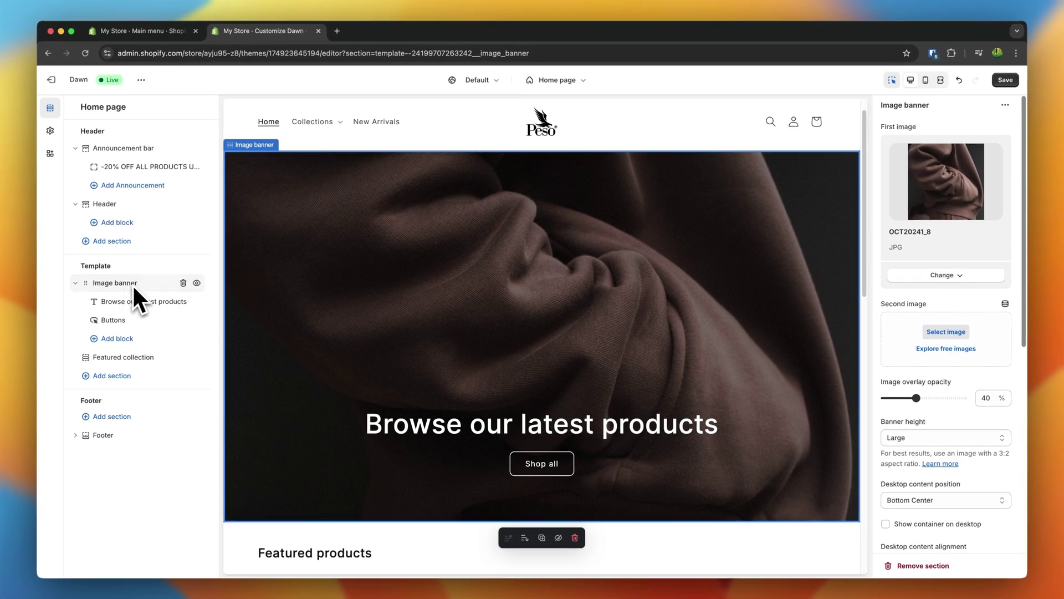
scroll(650, 303, "down", 1)
left_click(627, 358)
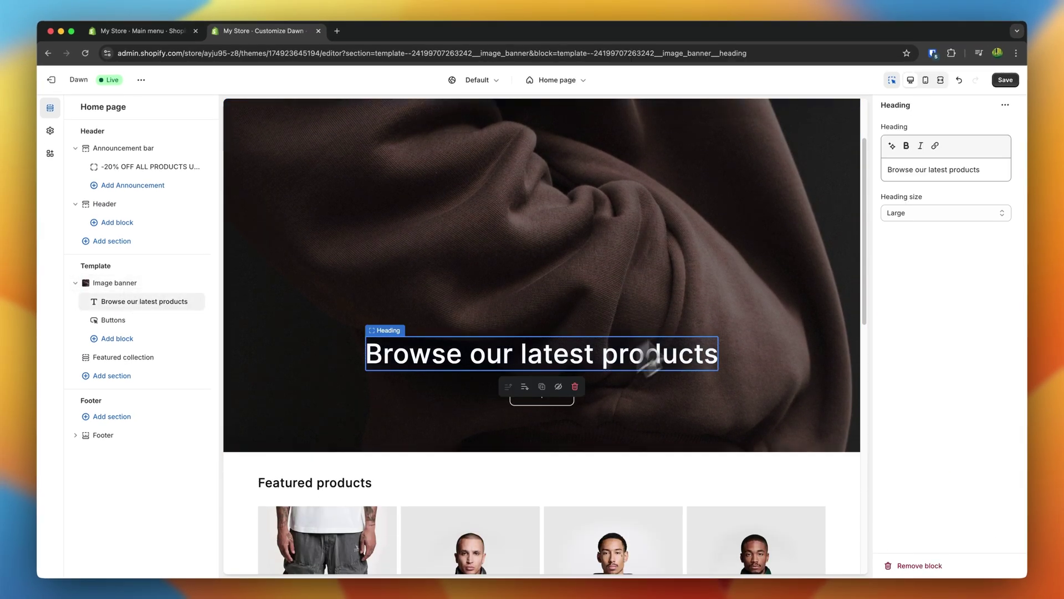
triple_click(923, 169)
type("mad")
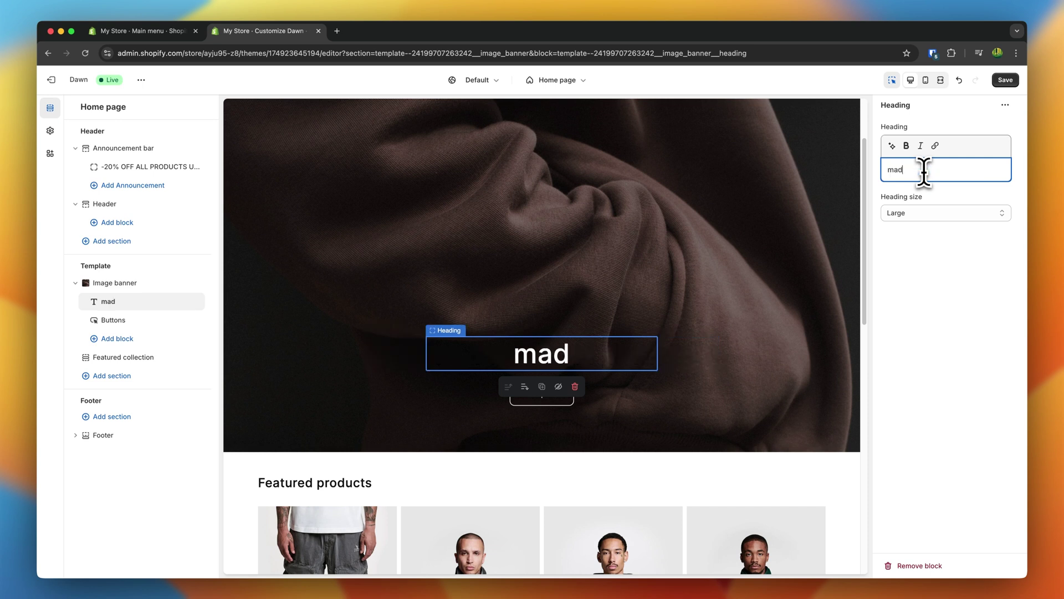
type("e to last.")
left_click(804, 341)
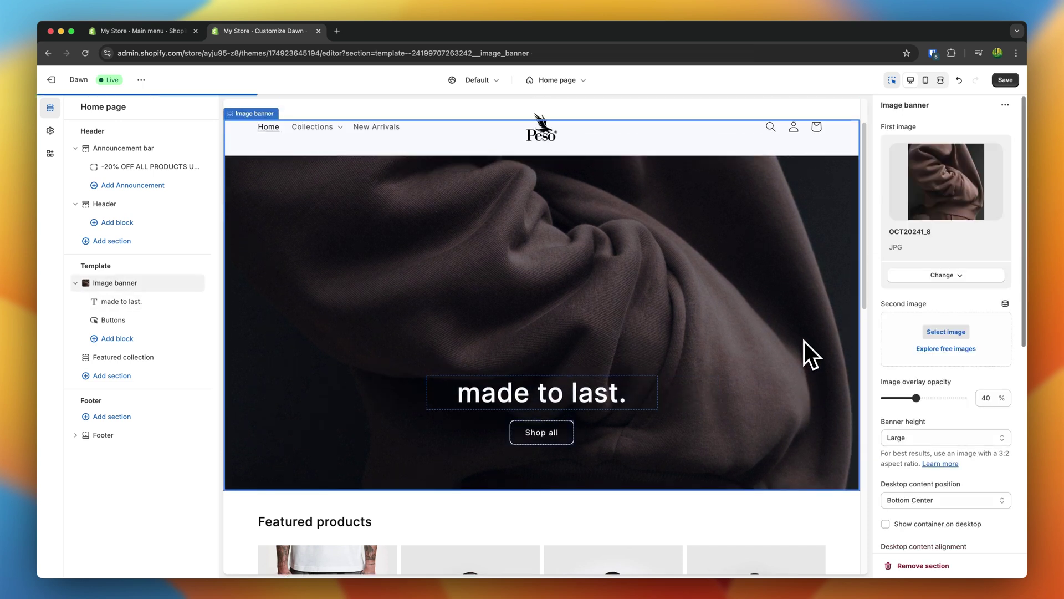
Try the image banner's Shop all button without the outline style, and restore the outline style
left_click(554, 461)
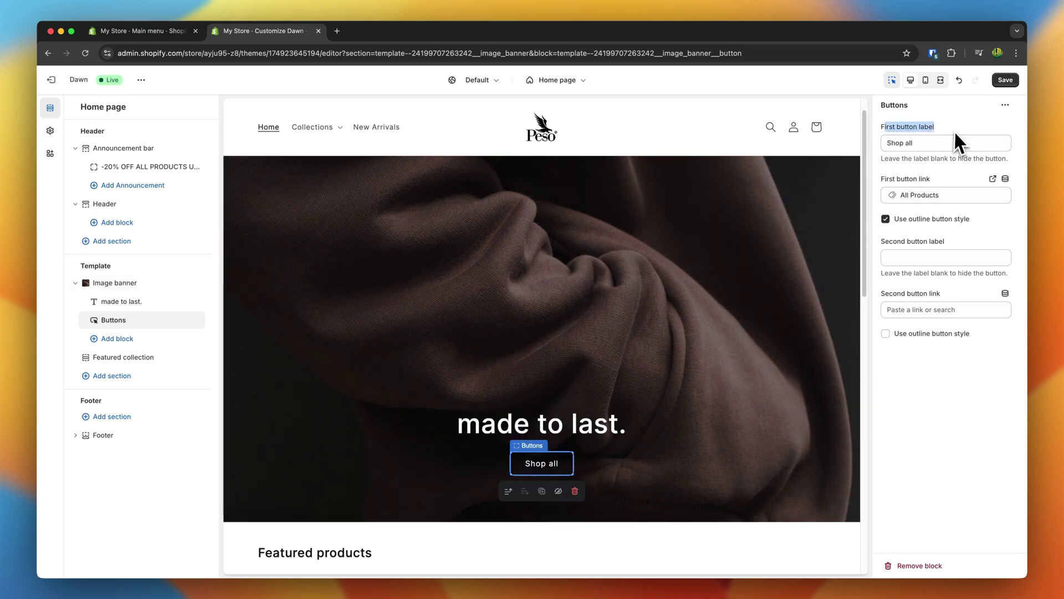
left_click(921, 194)
left_click(912, 188)
left_click(887, 219)
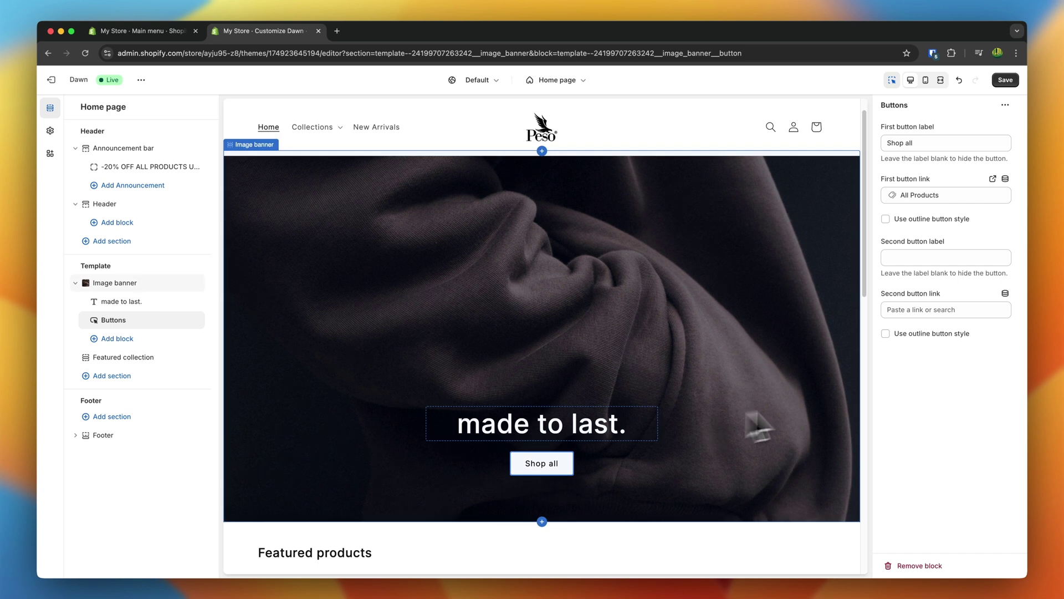
left_click(813, 405)
left_click(542, 463)
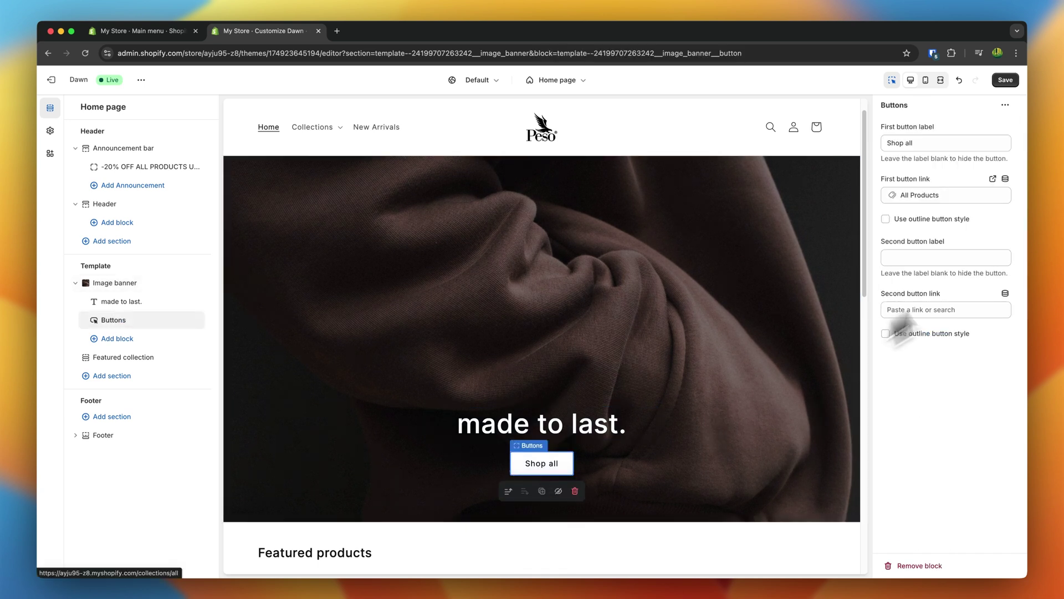
left_click(891, 220)
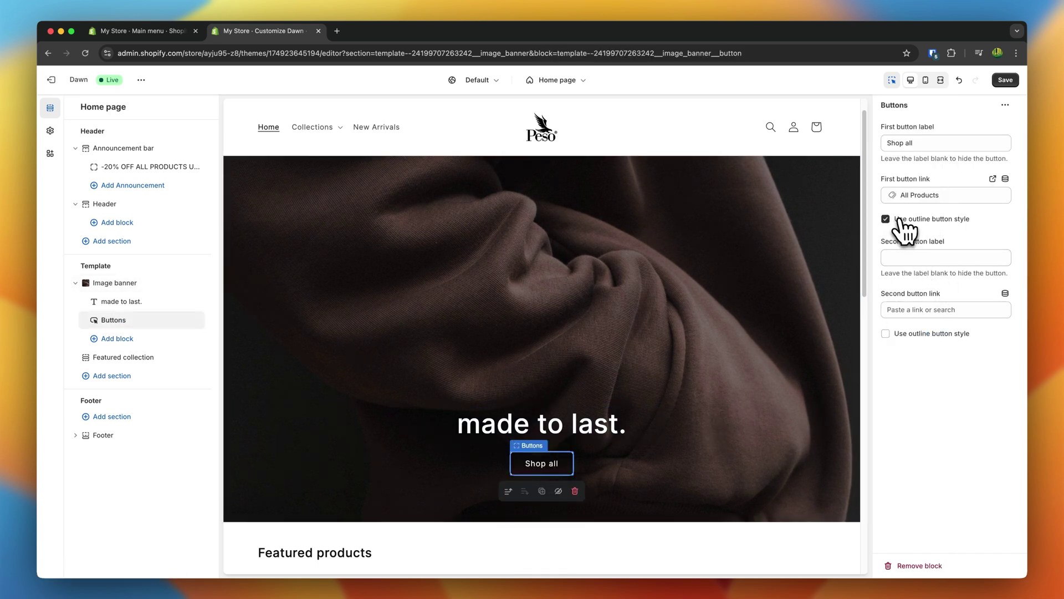
scroll(758, 348, "down", 3)
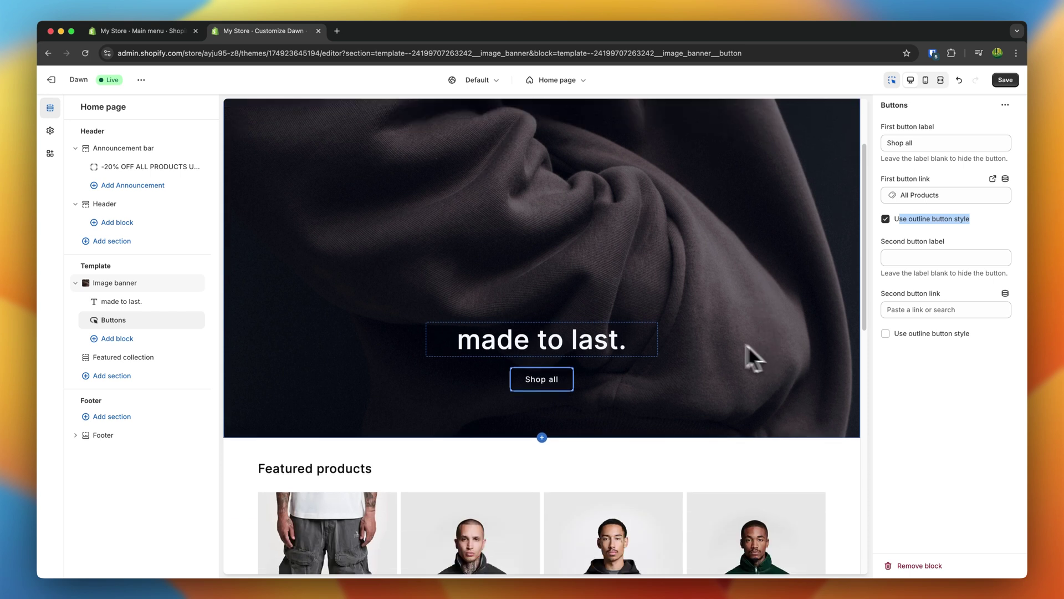
left_click(746, 345)
Make the Featured collection section display the New Arrivals collection and change its heading to "New Arrivals"
scroll(615, 447, "down", 4)
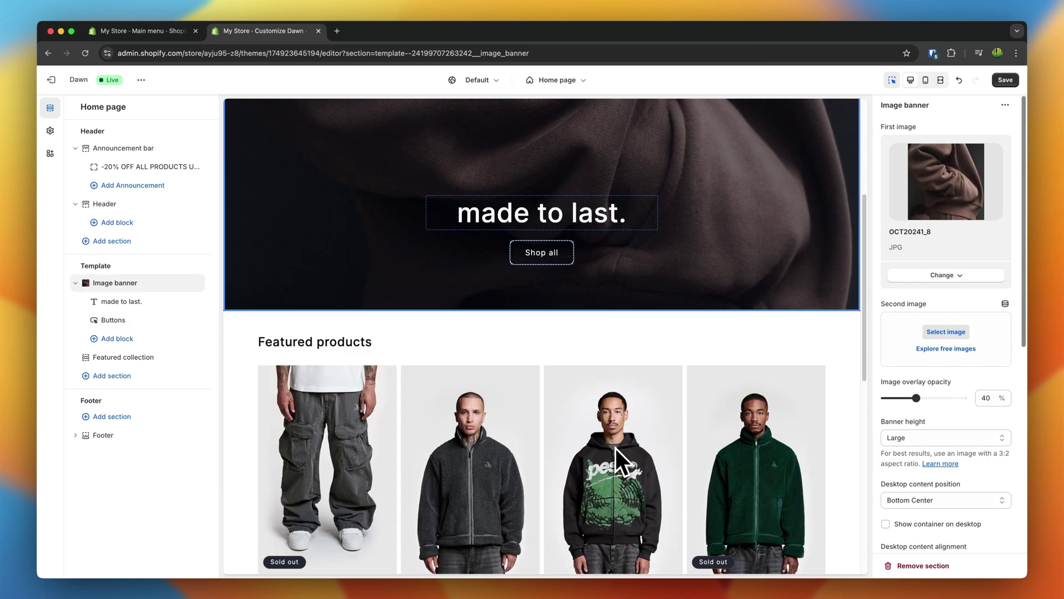
left_click(400, 347)
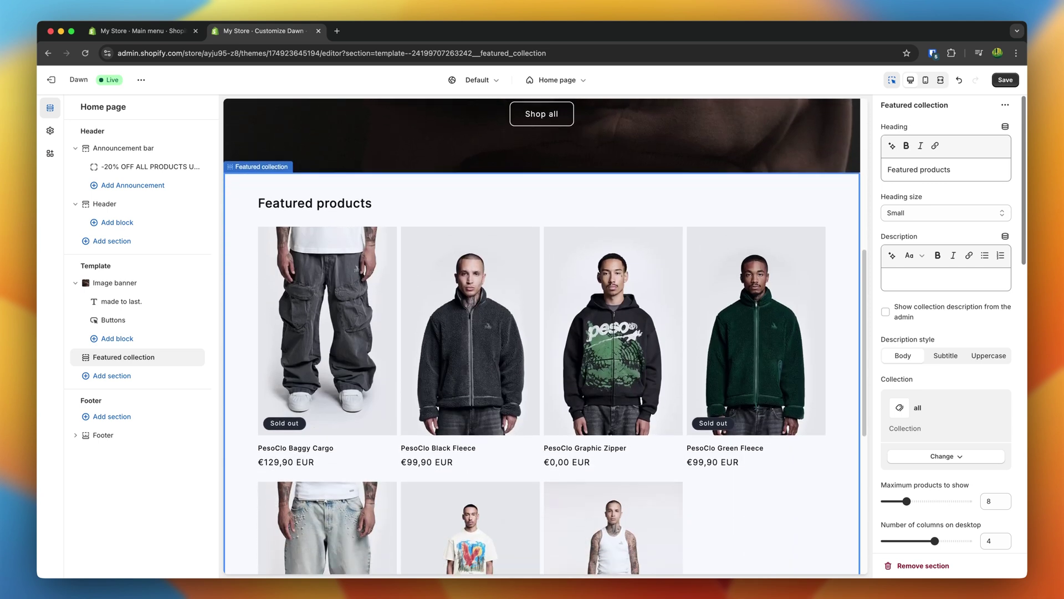
scroll(415, 380, "up", 3)
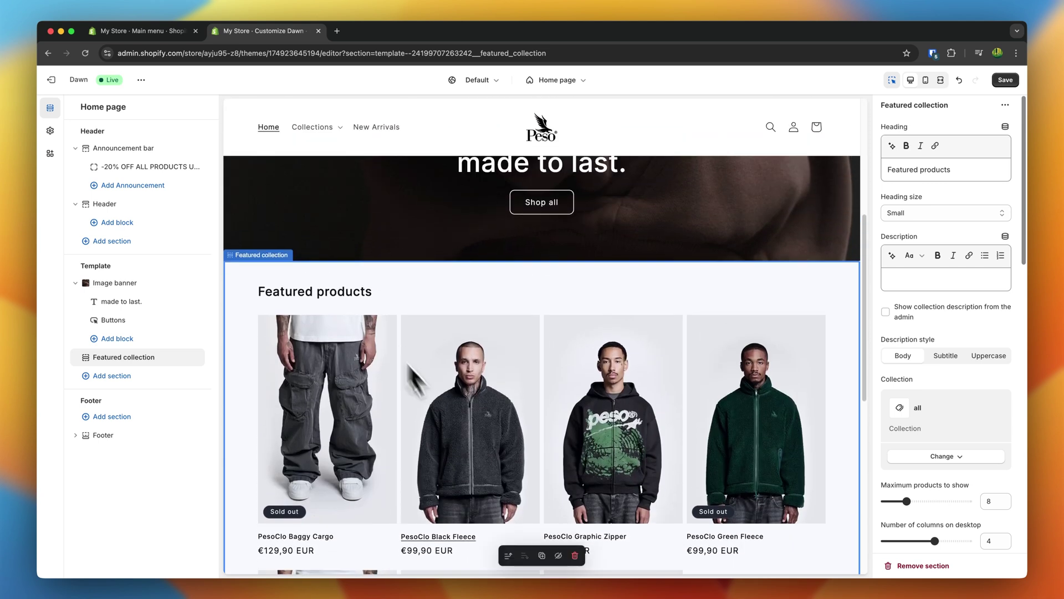
left_click(947, 460)
left_click(949, 479)
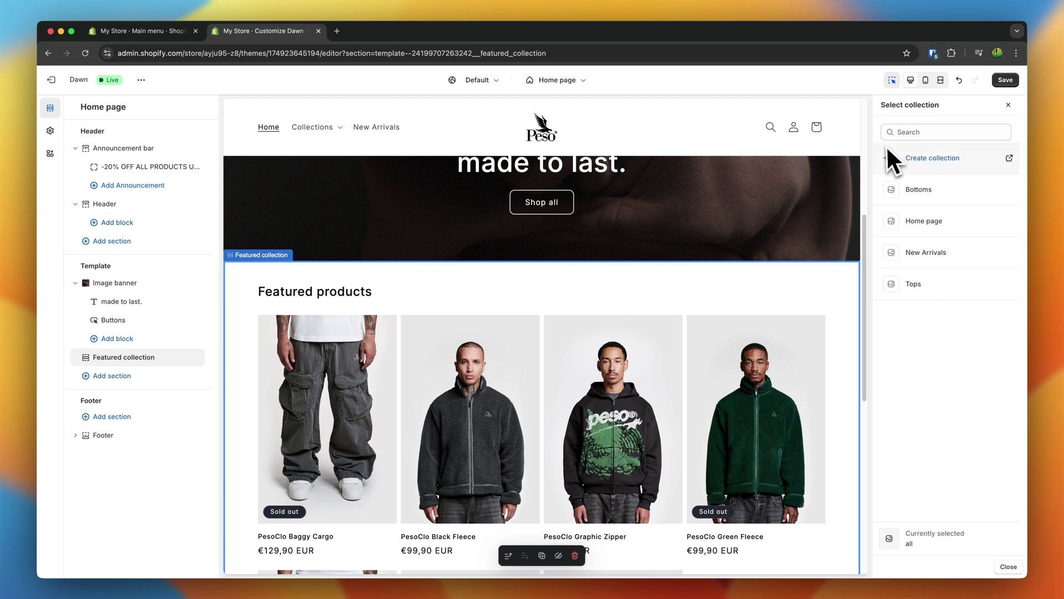
left_click(949, 256)
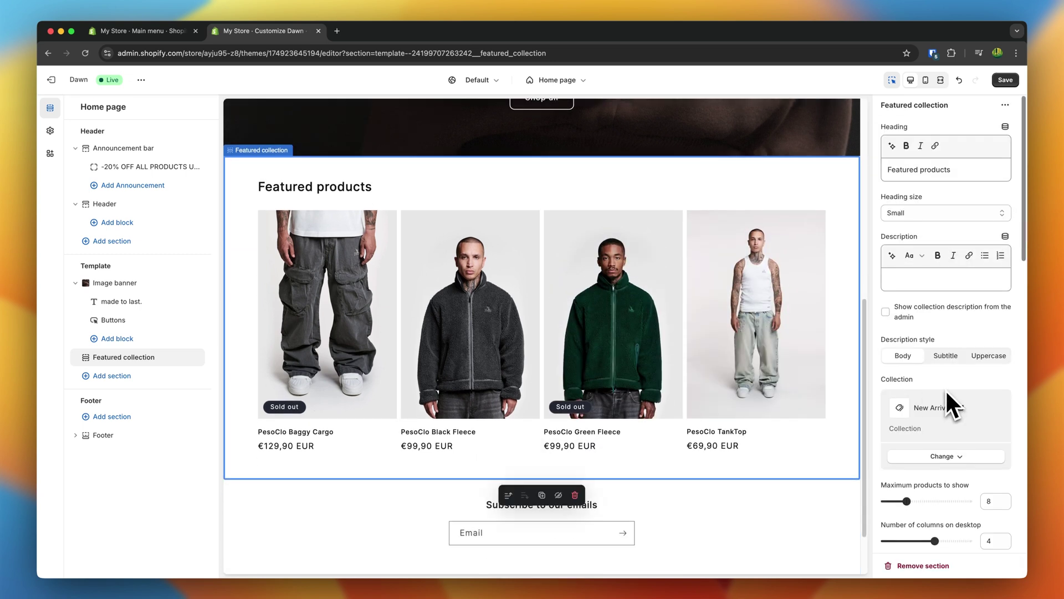
scroll(816, 294, "up", 3)
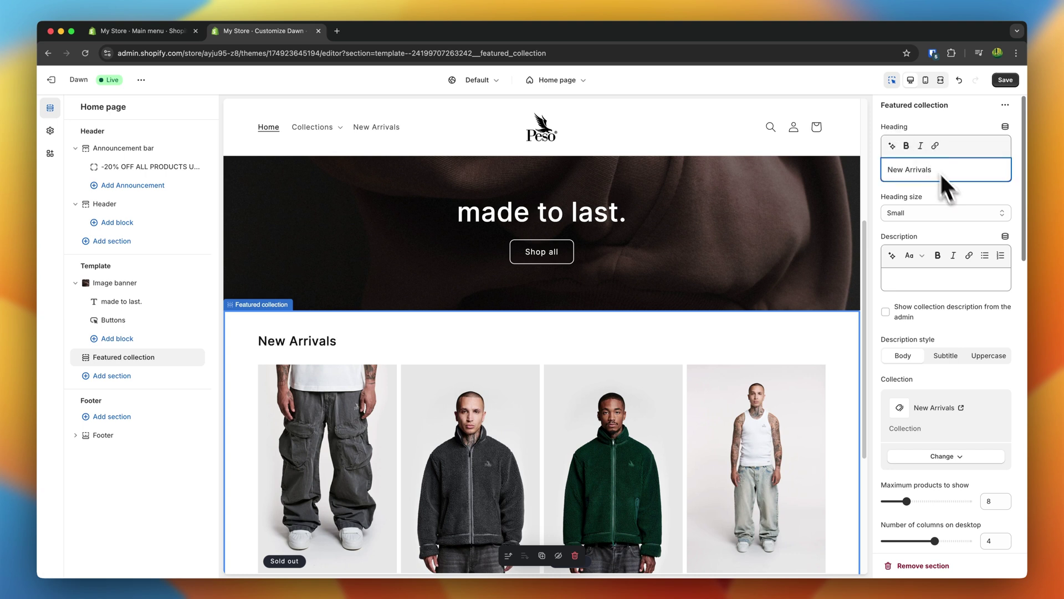
left_click(956, 187)
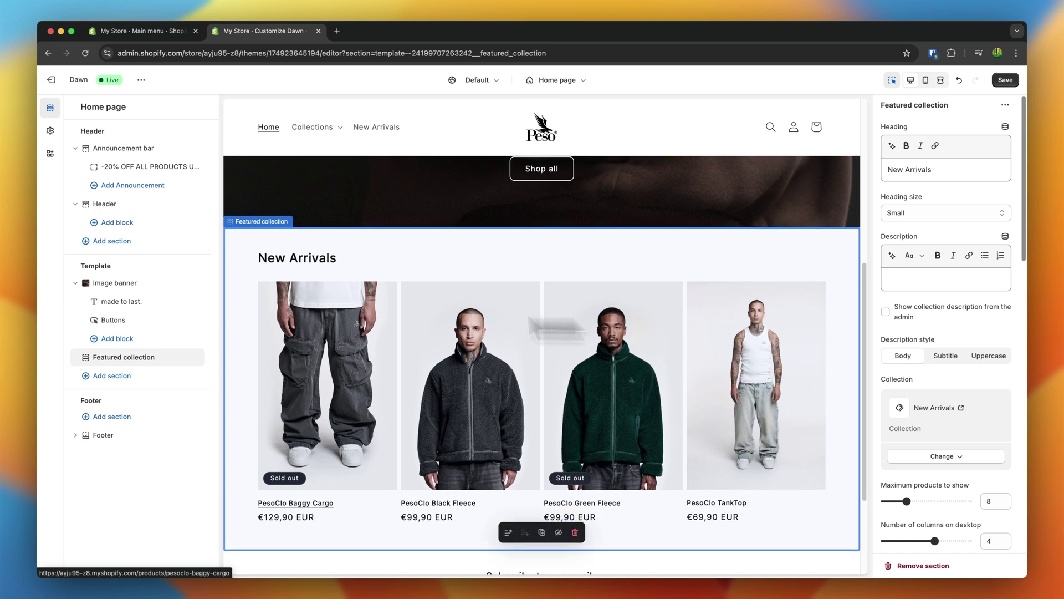
Add a Collection list section between the image banner and the featured collection
left_click(137, 347)
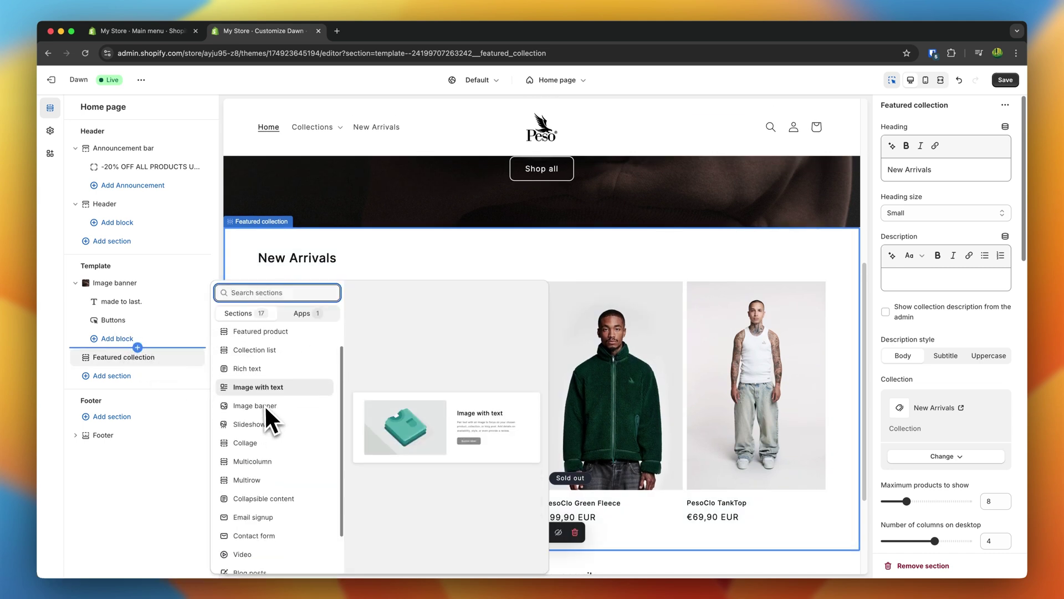
type("collection")
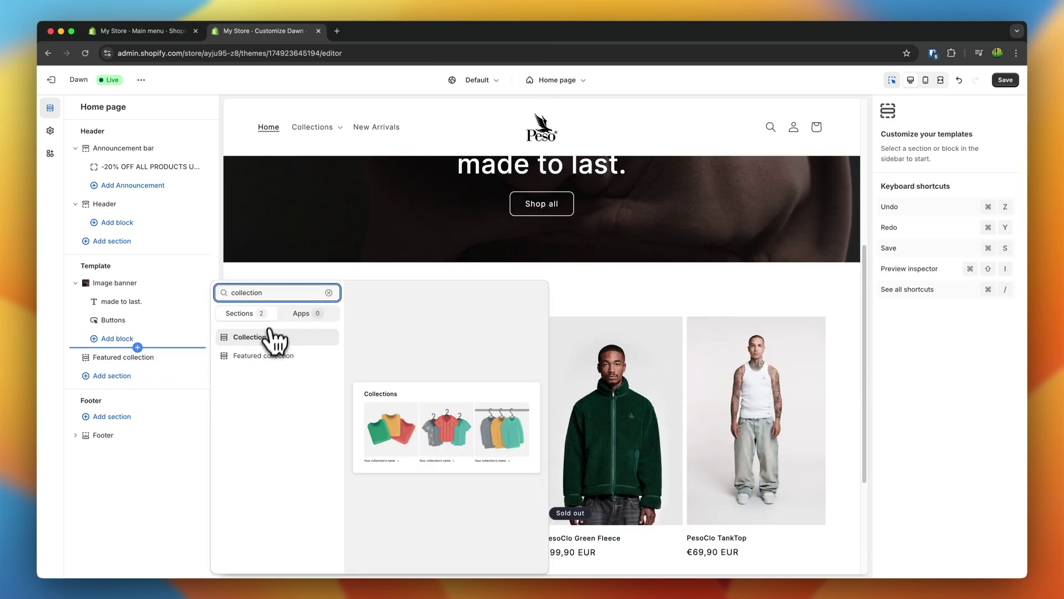
key("Escape")
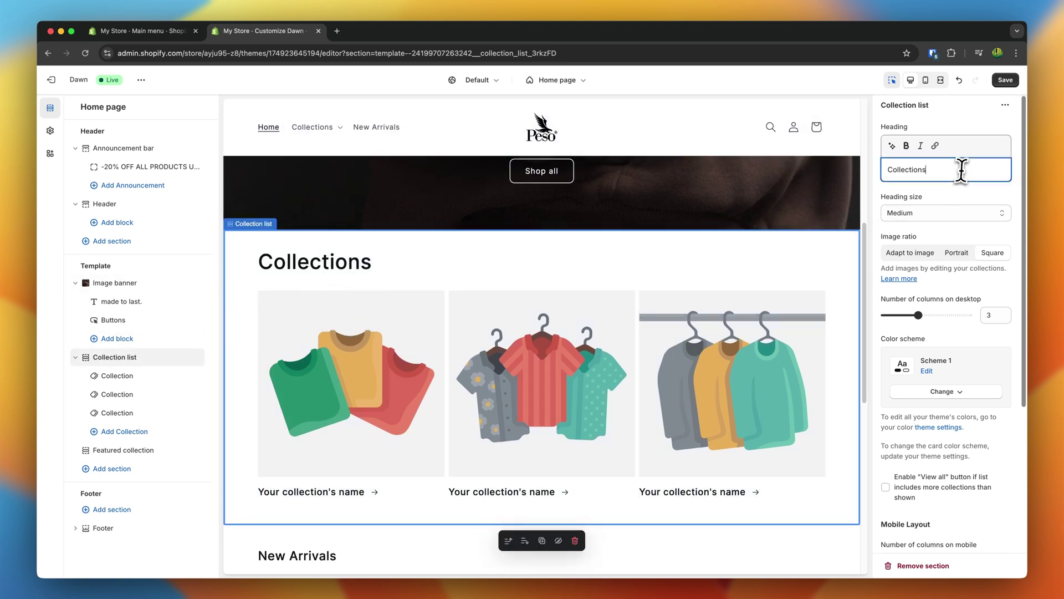
Clear the Collection list's heading and reduce the section to two collections in 2 desktop columns
key("BackSpace")
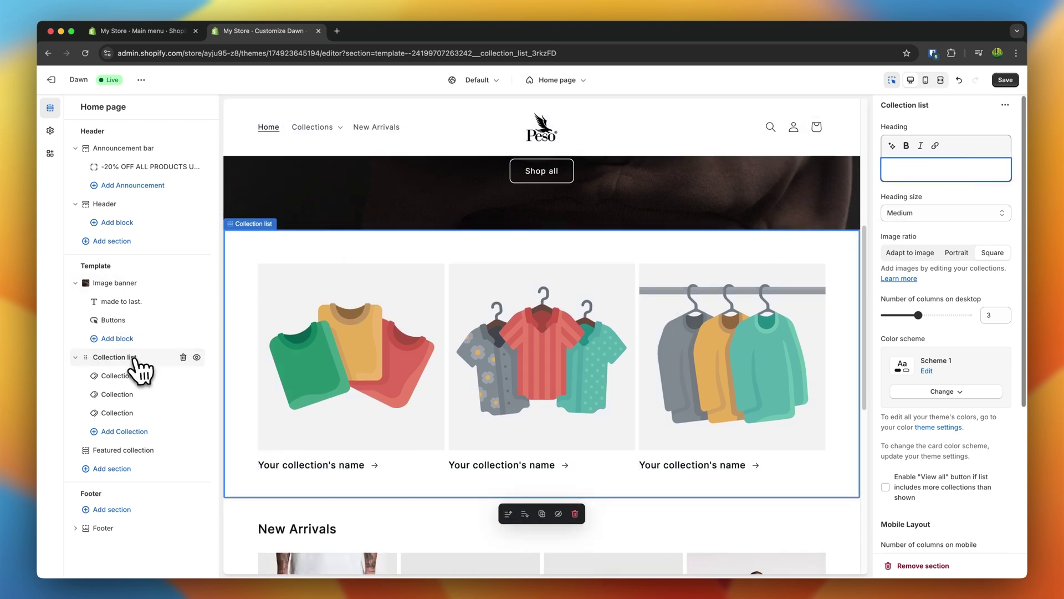
left_click(183, 413)
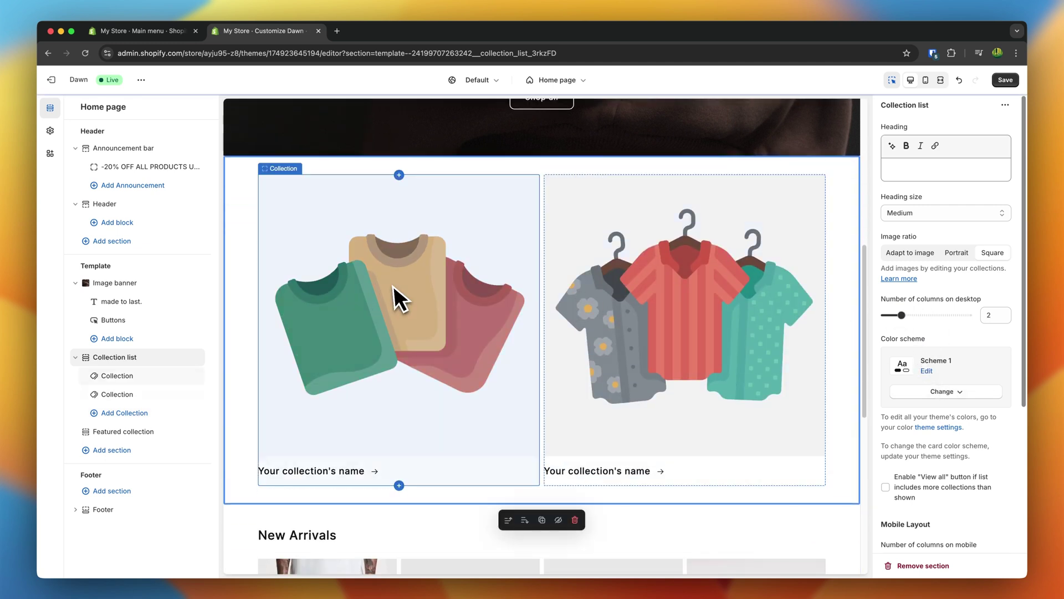
Assign the Tops collection to the Collection list's first block and the Bottoms collection to its second block
left_click(365, 316)
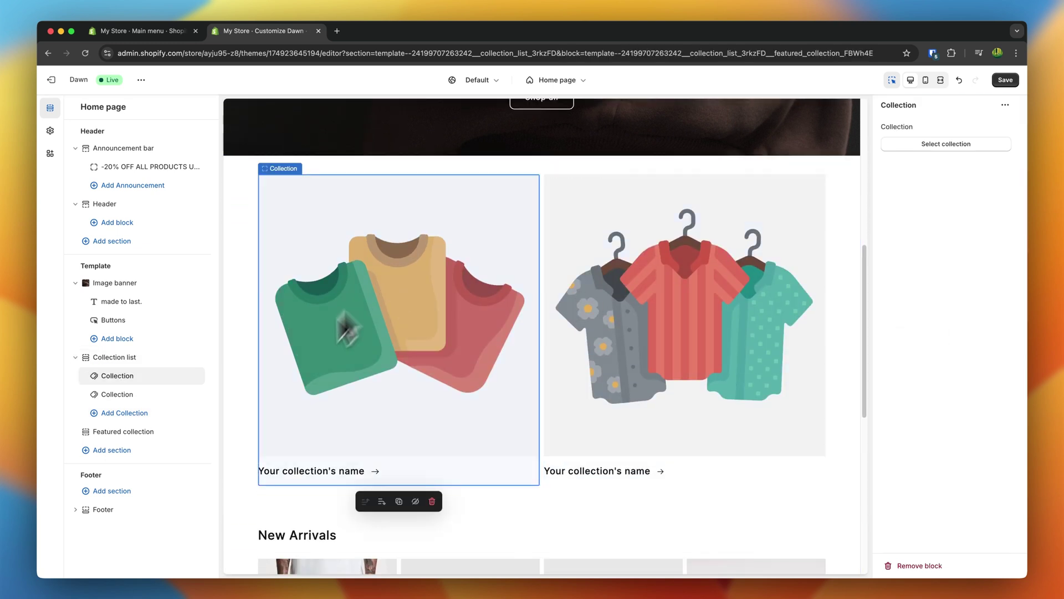
left_click(979, 145)
left_click(927, 284)
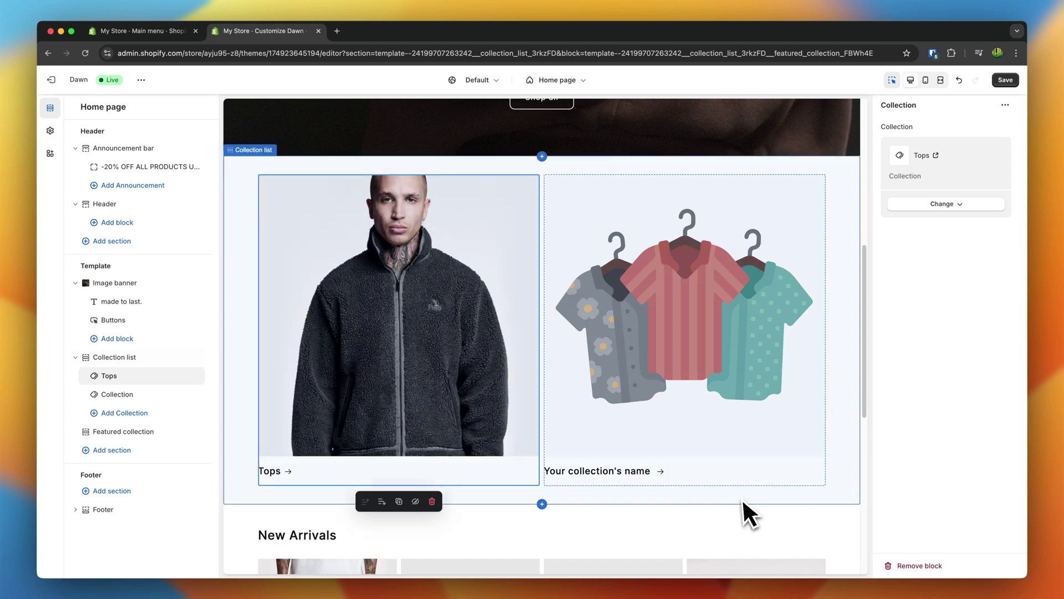
left_click(721, 428)
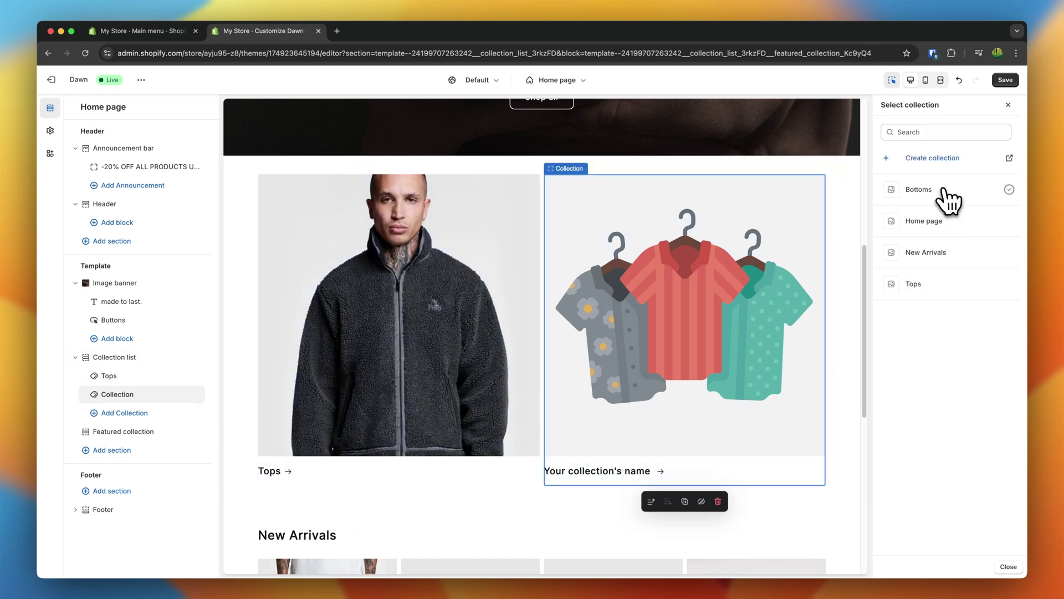
left_click(946, 200)
Set the Collection list's image ratio to Adapt to image
left_click(138, 366)
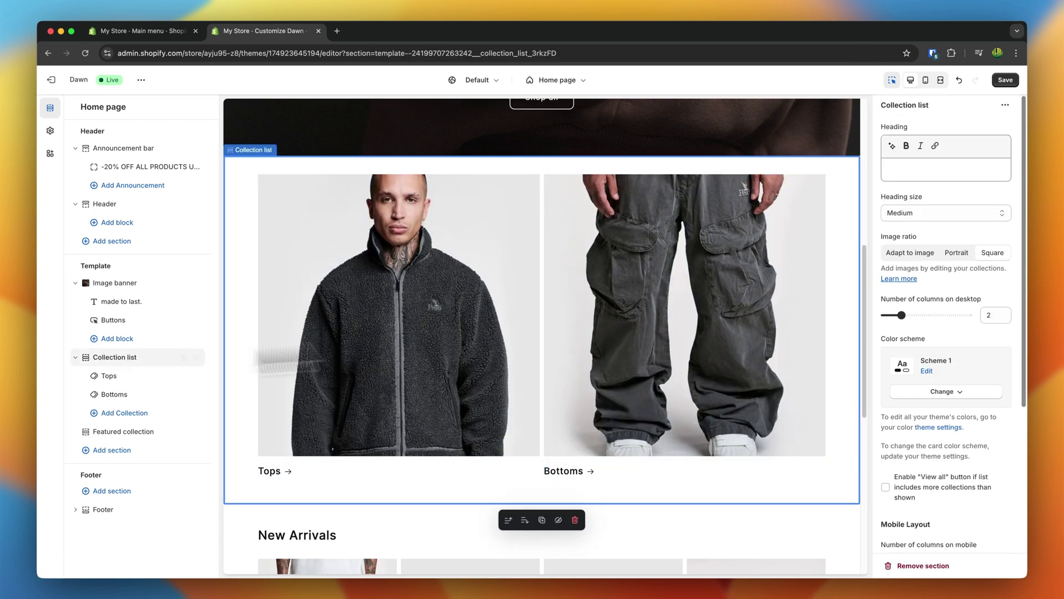
left_click(934, 256)
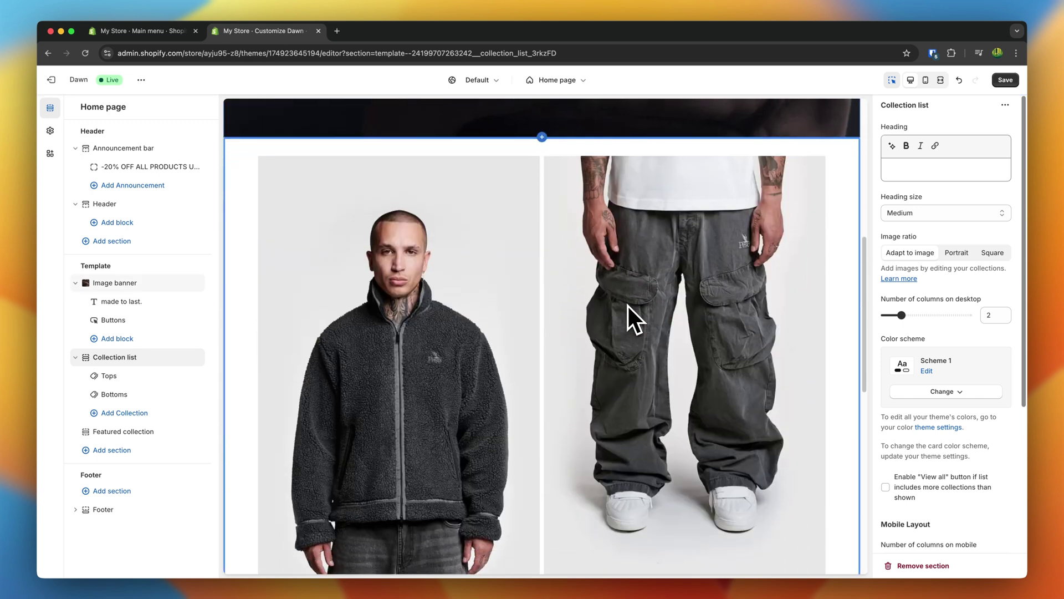
Check the home page preview in desktop view, from the header and image banner down through the collection tiles
left_click(459, 278)
left_click(638, 277)
left_click(441, 272)
left_click(641, 273)
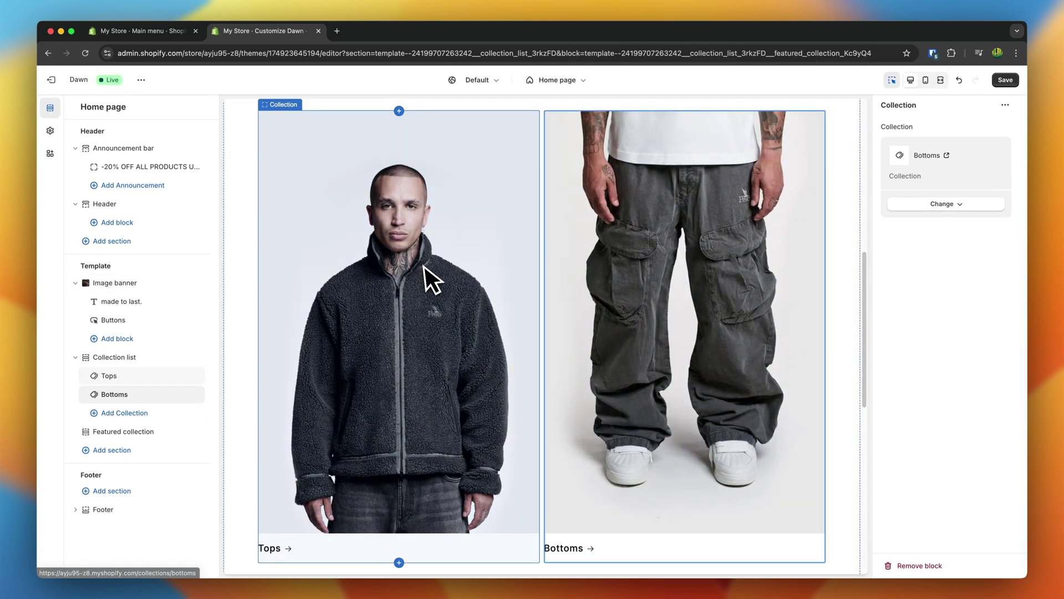
scroll(713, 308, "up", 5)
scroll(710, 299, "down", 2)
left_click(710, 299)
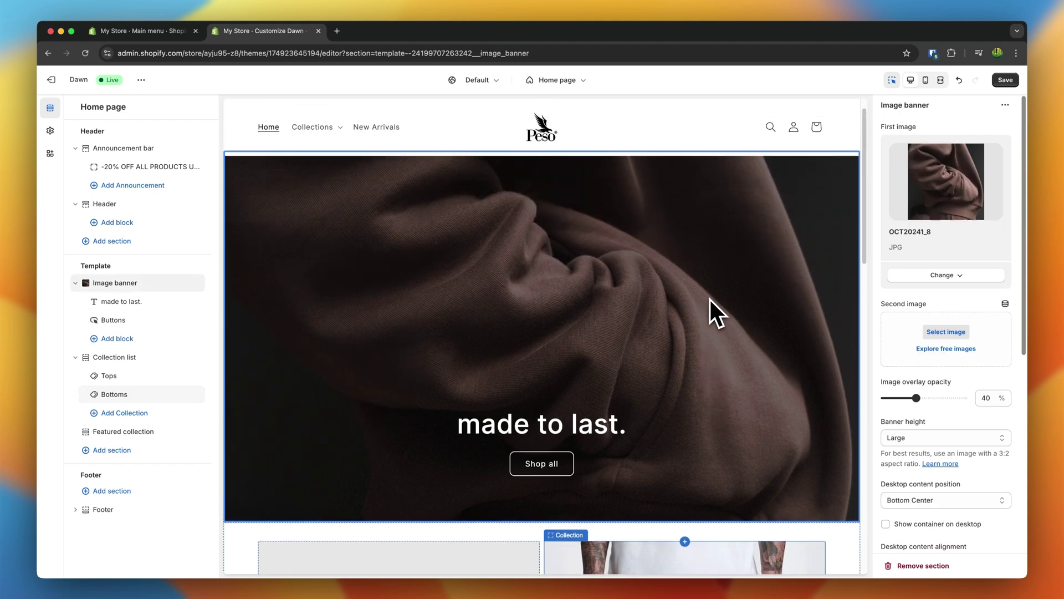
scroll(710, 299, "down", 10)
scroll(710, 299, "up", 4)
scroll(710, 299, "up", 6)
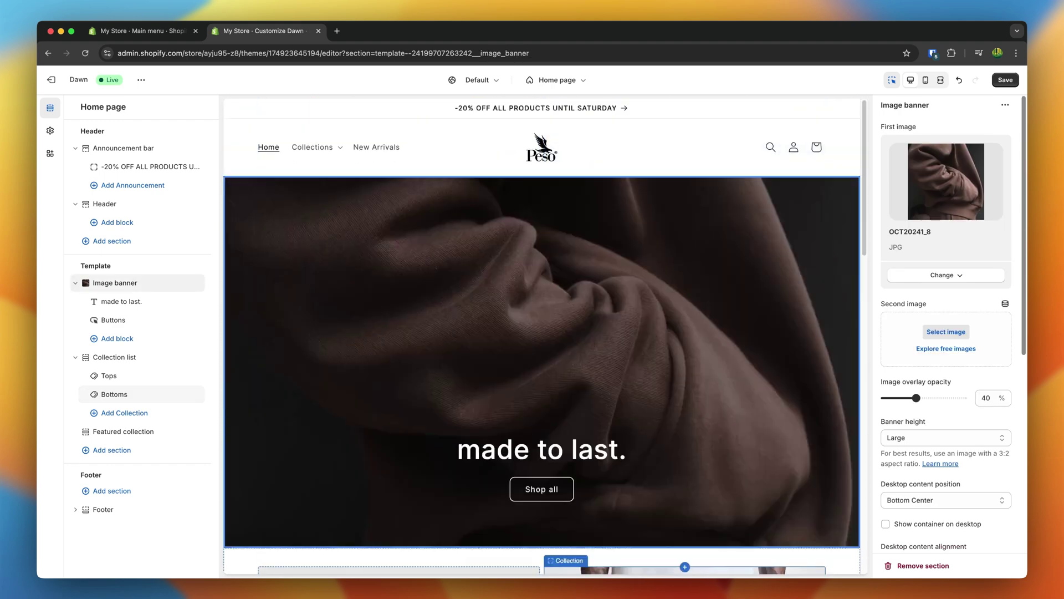
scroll(776, 294, "down", 10)
scroll(776, 294, "up", 10)
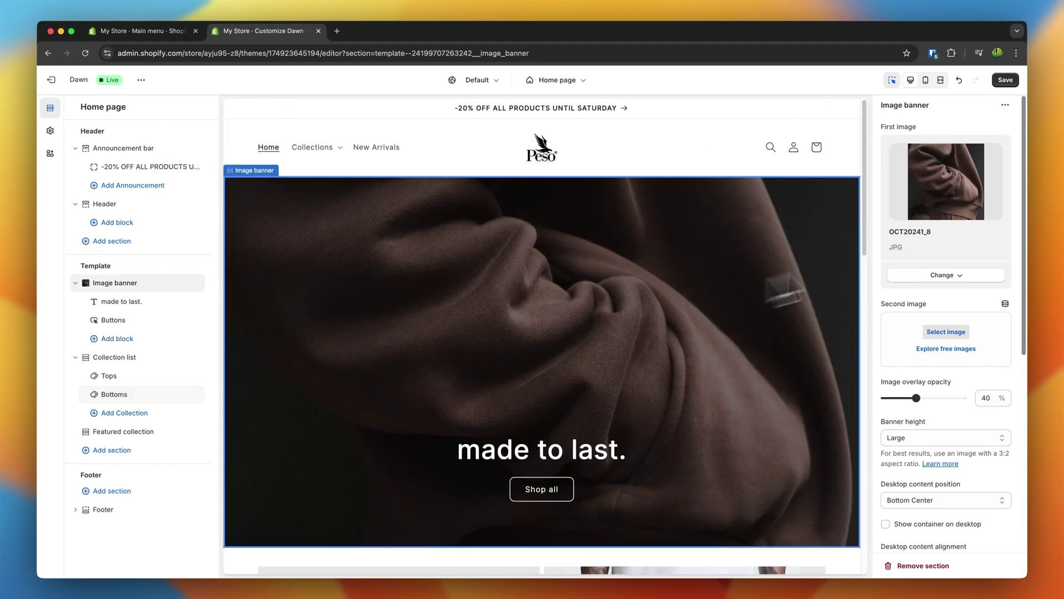
Check the home page layout in the mobile preview, then review it again at desktop size
left_click(927, 83)
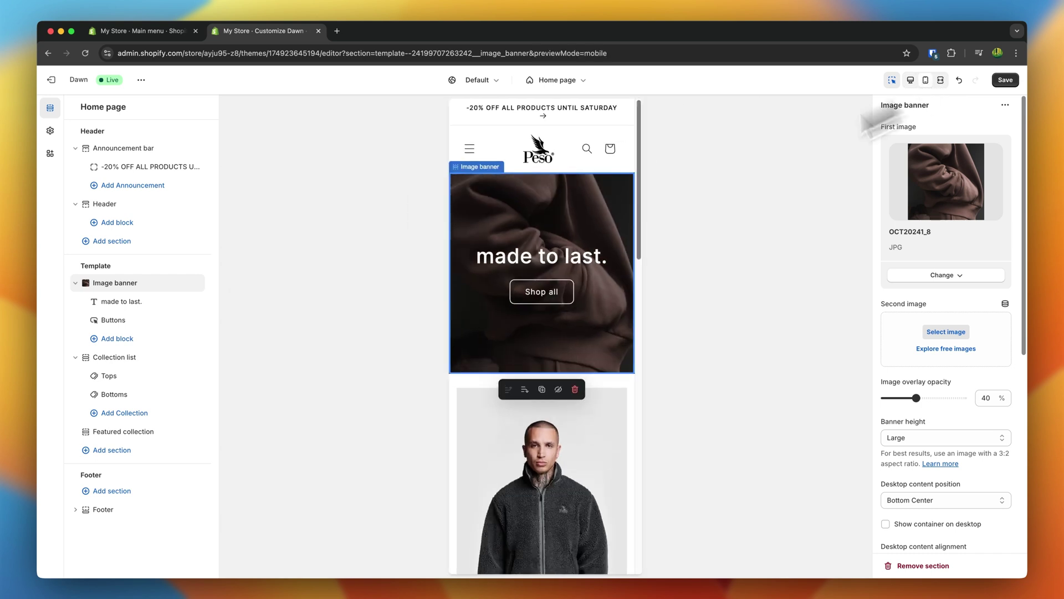
scroll(491, 324, "down", 15)
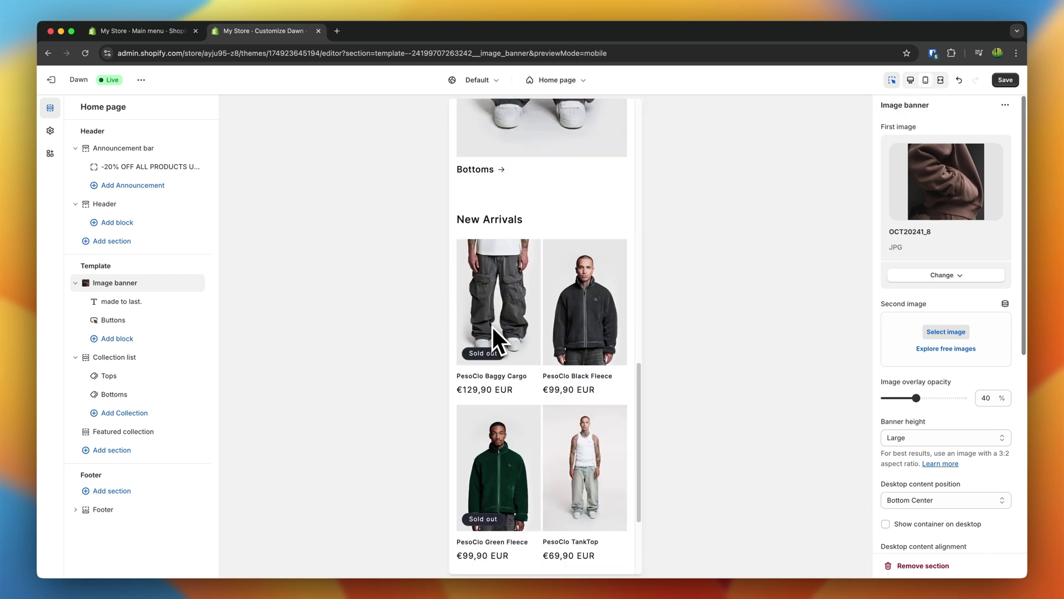
scroll(494, 327, "down", 2)
scroll(492, 327, "up", 20)
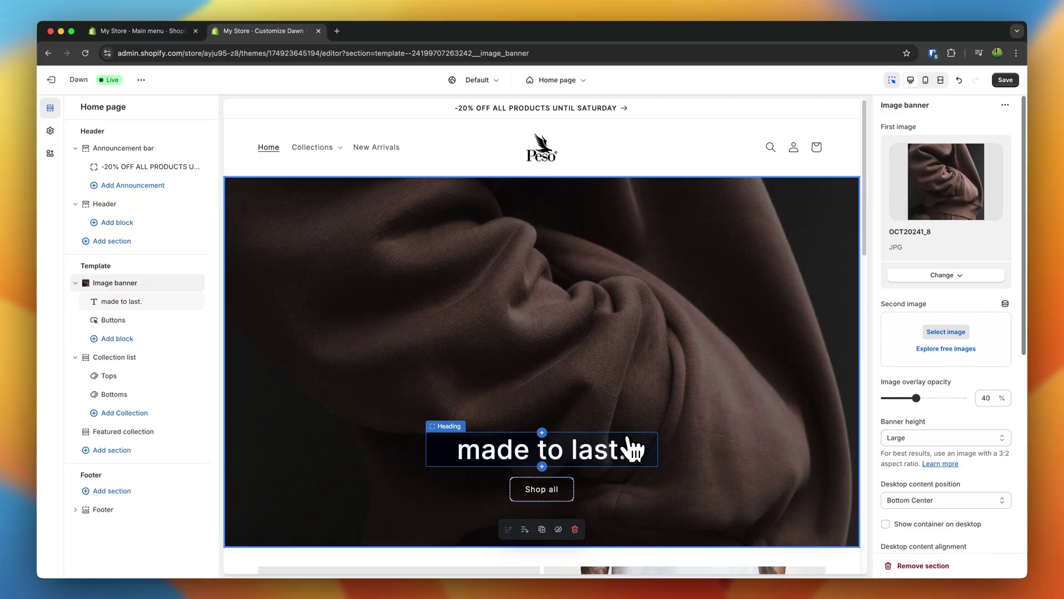
scroll(632, 449, "down", 10)
scroll(632, 450, "up", 10)
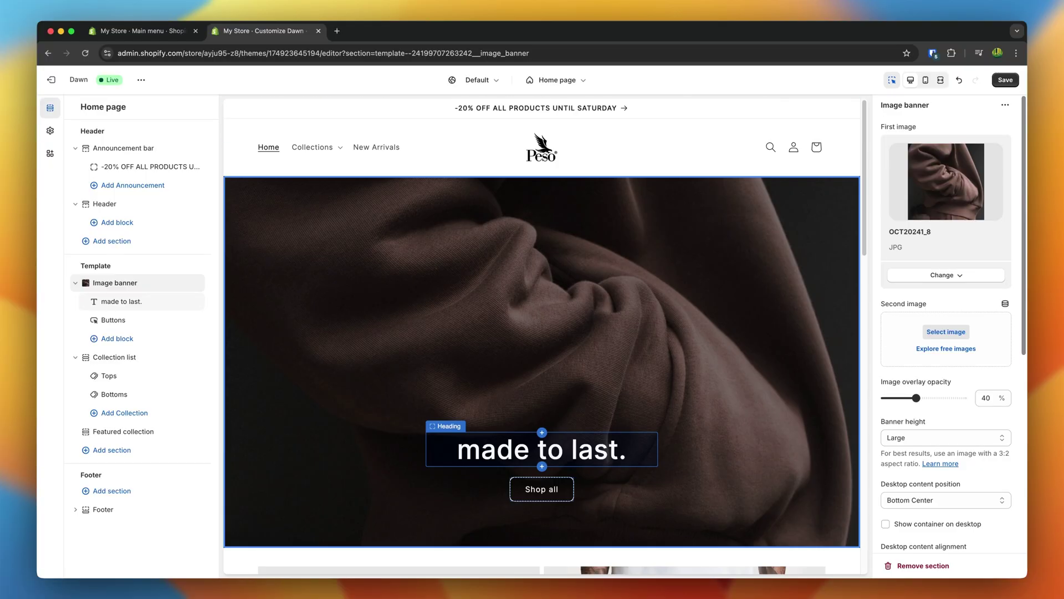
Open the default product template and remove the Share block from its Product information section
left_click(575, 83)
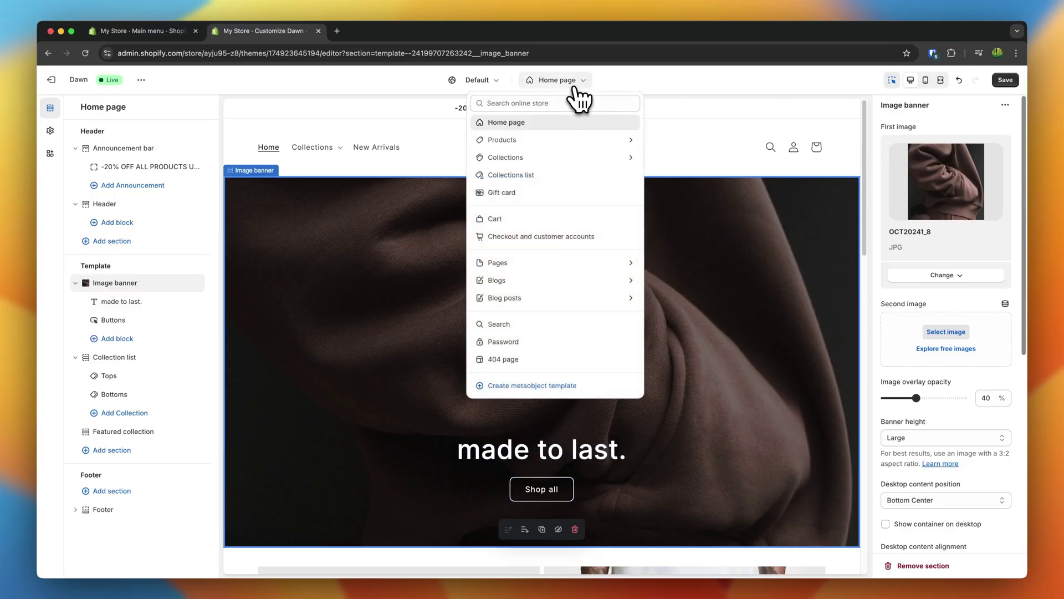
left_click(508, 142)
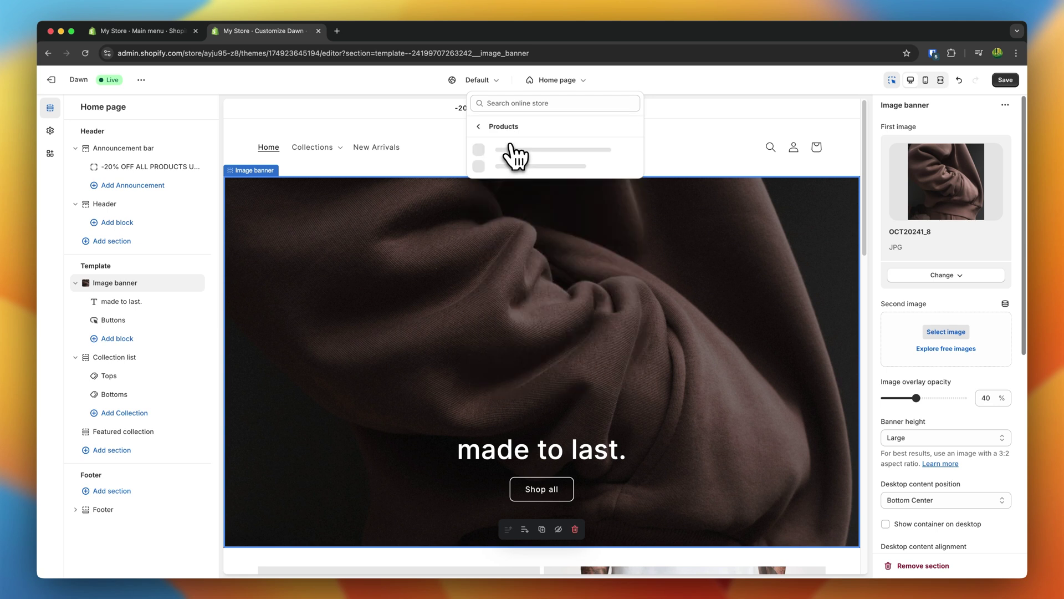
left_click(509, 157)
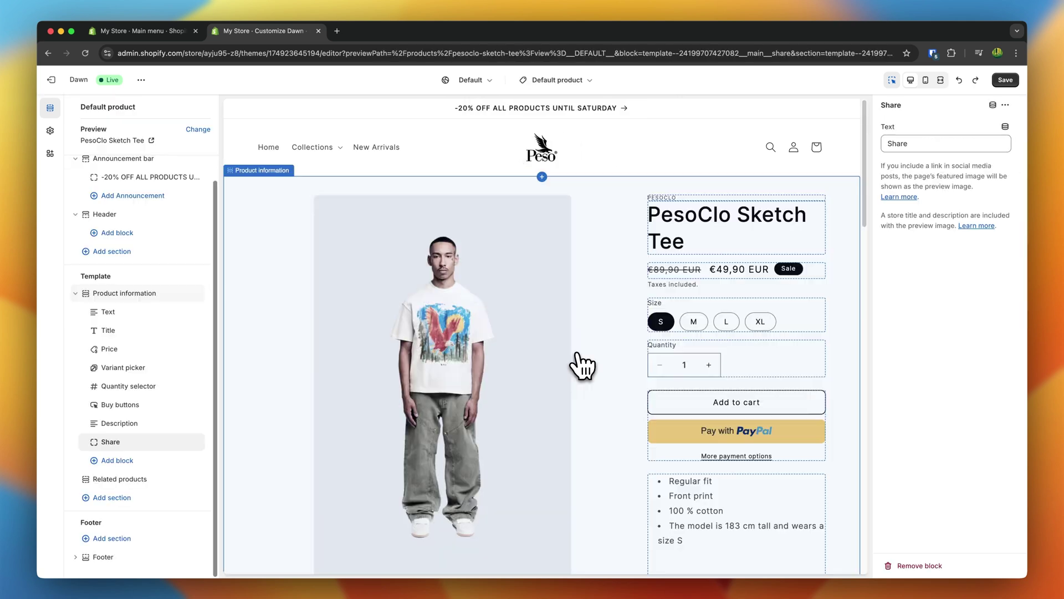
scroll(582, 366, "down", 3)
scroll(582, 366, "down", 10)
scroll(577, 353, "up", 1)
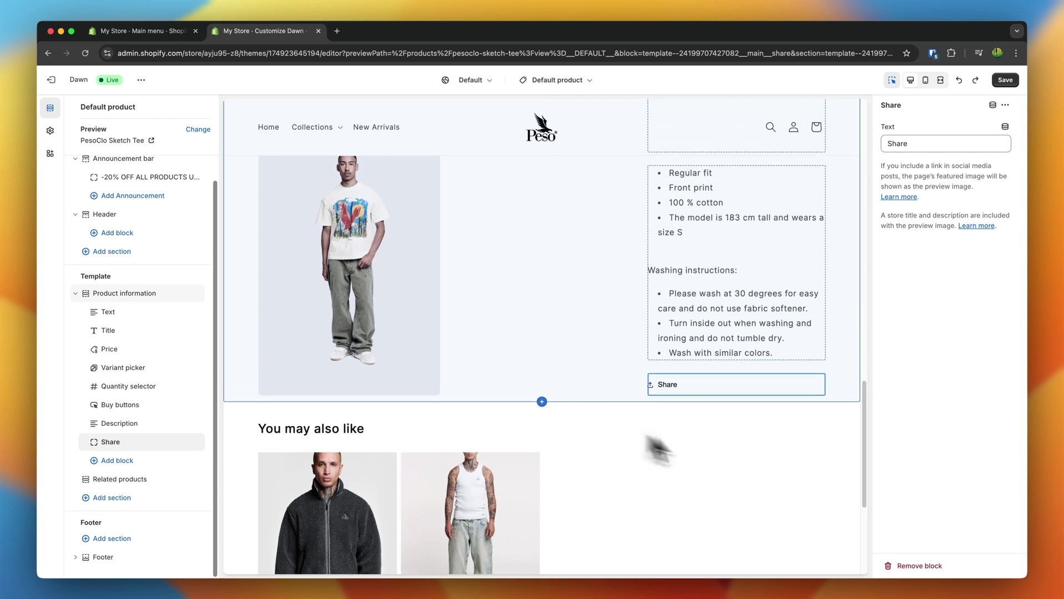
left_click(770, 411)
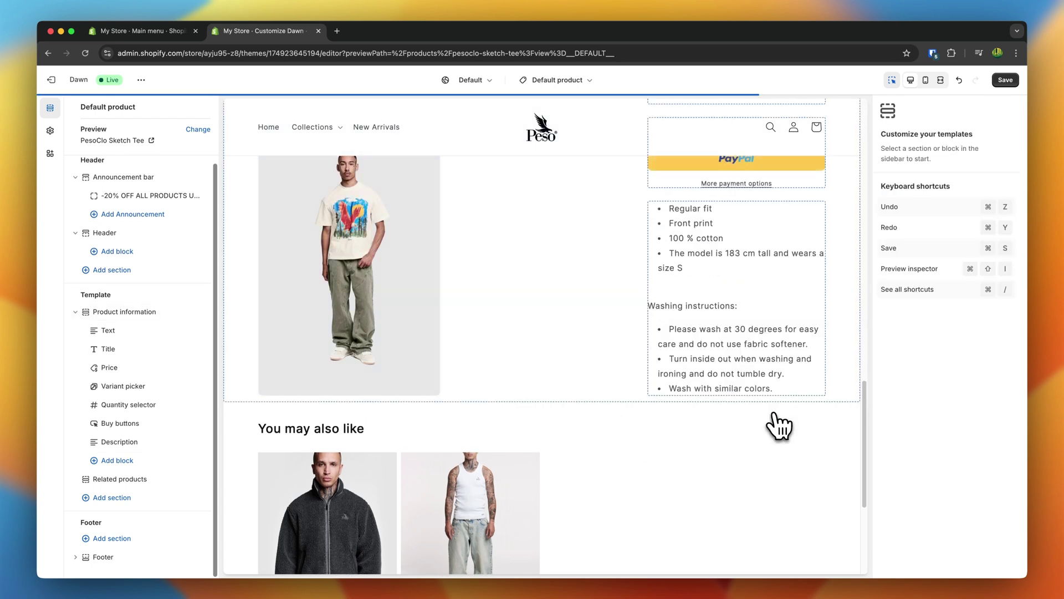
scroll(779, 426, "down", 2)
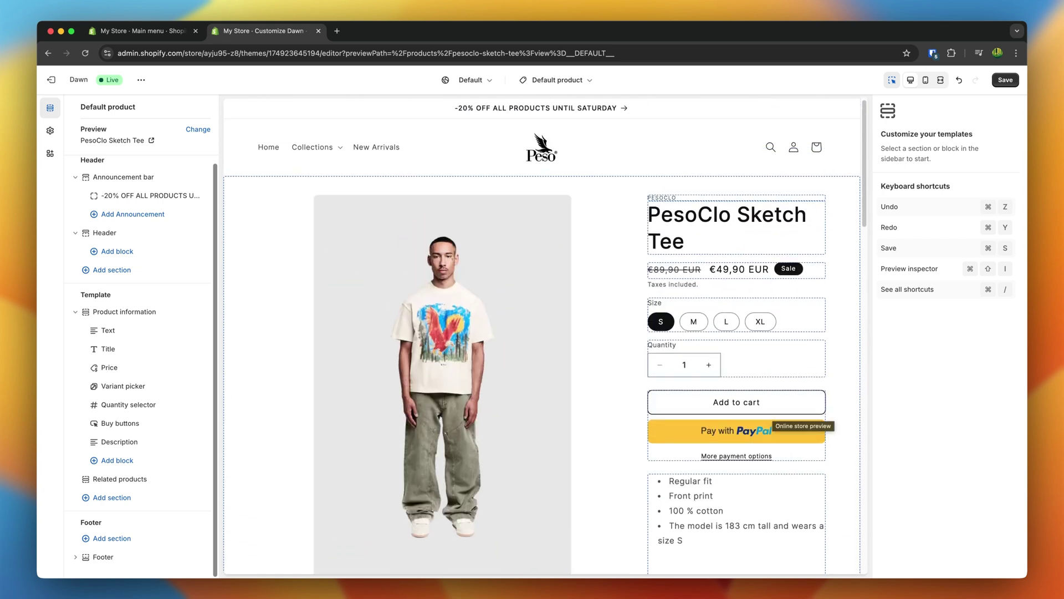
Set the product cards' image ratio to Adapt to image in the product page's Related products section
scroll(779, 425, "down", 2)
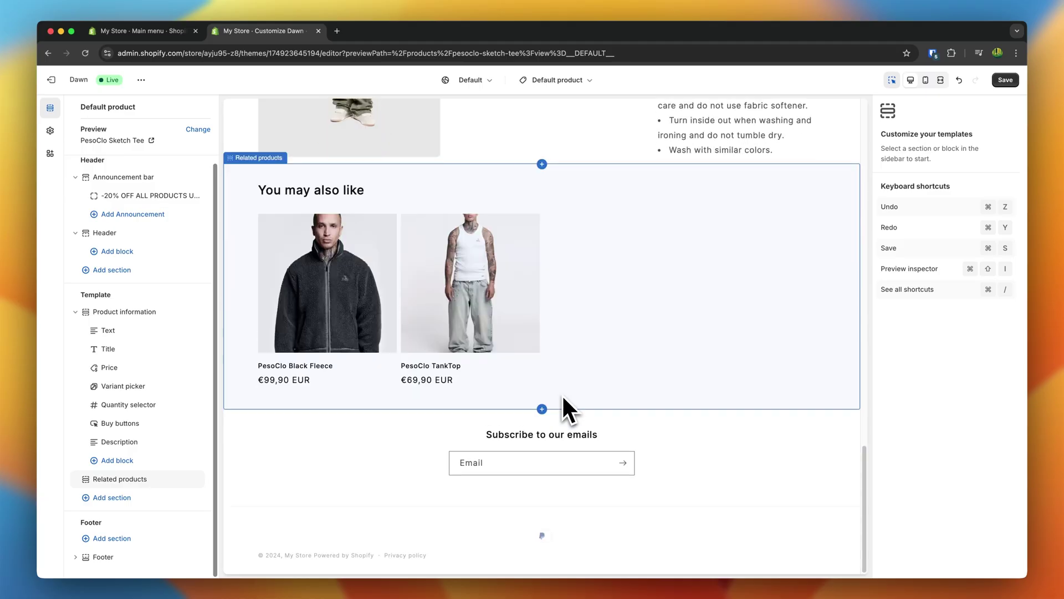
scroll(561, 394, "up", 10)
scroll(610, 315, "down", 10)
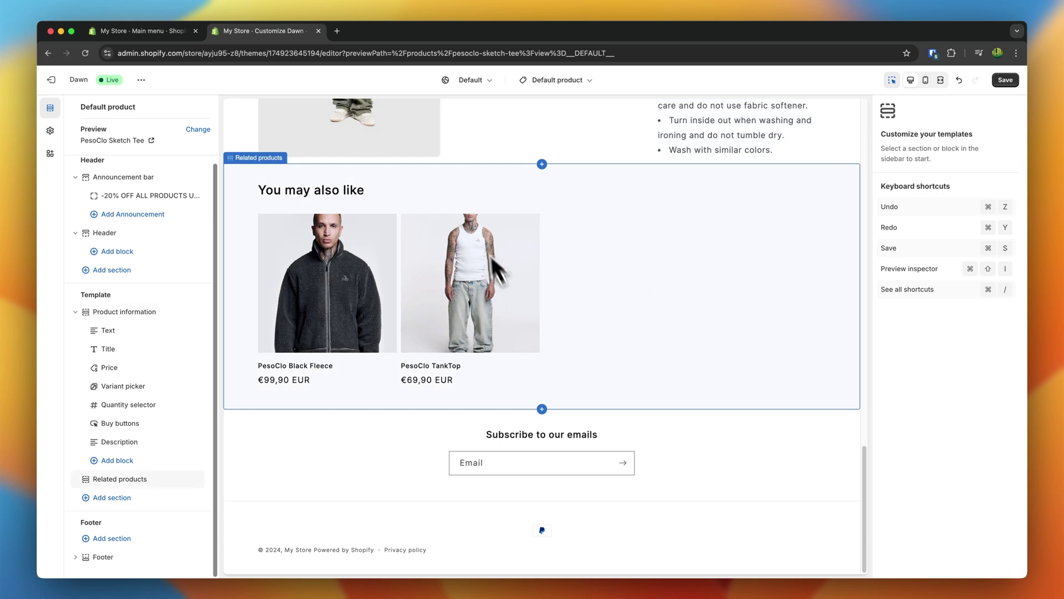
scroll(503, 270, "up", 3)
left_click(638, 427)
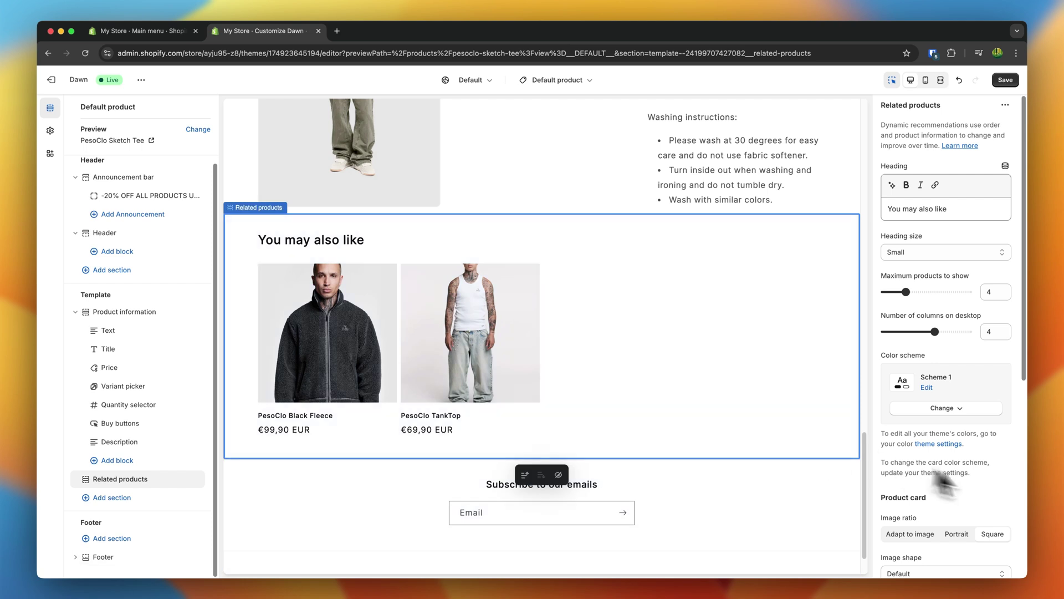
scroll(984, 478, "down", 6)
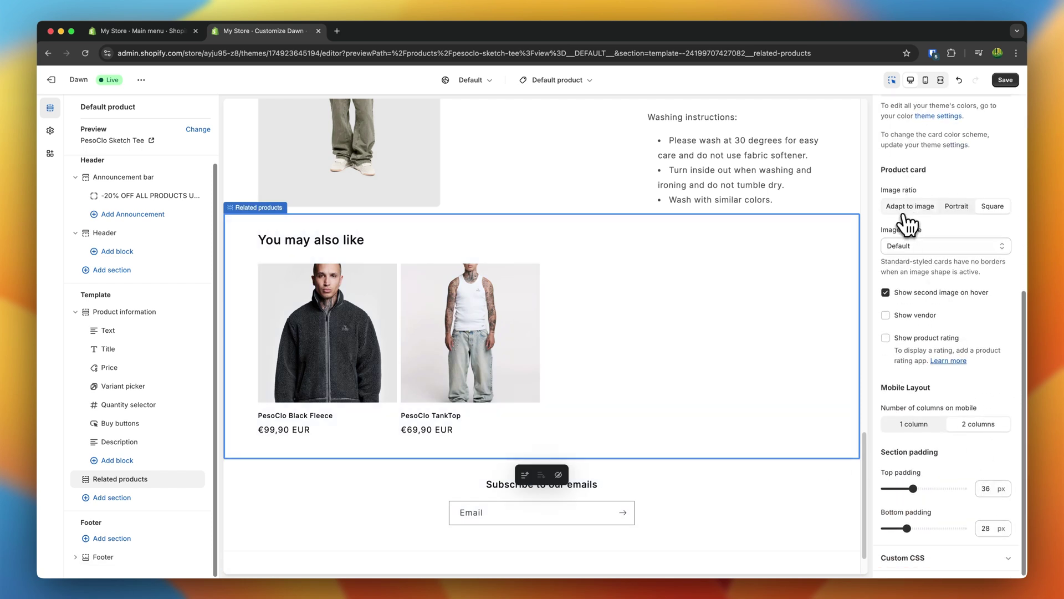
left_click(903, 214)
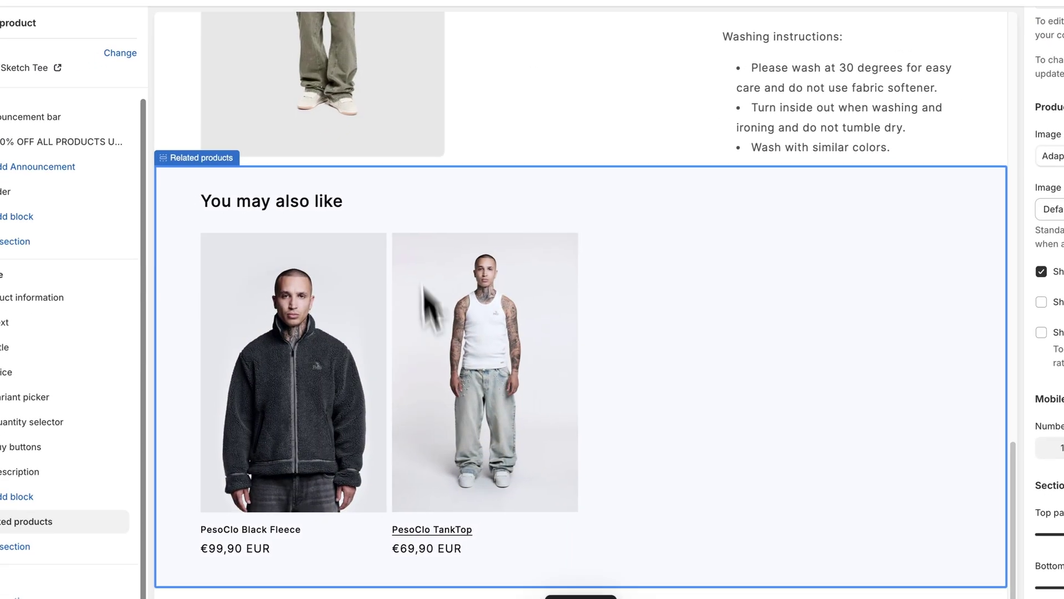
scroll(549, 297, "up", 15)
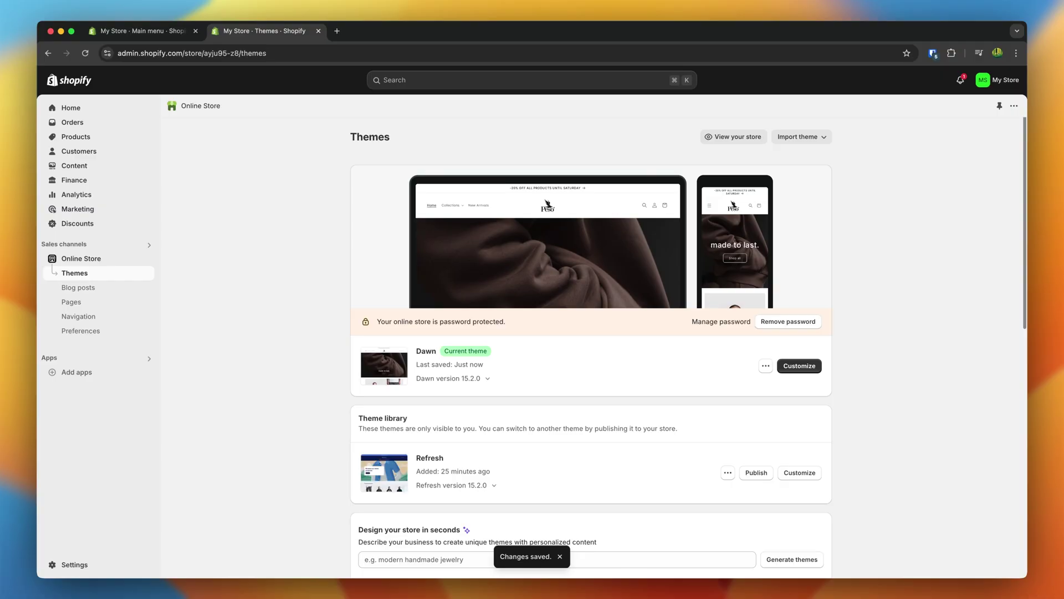
Open the store's payment settings and start the activation of Shopify Payments
left_click(111, 564)
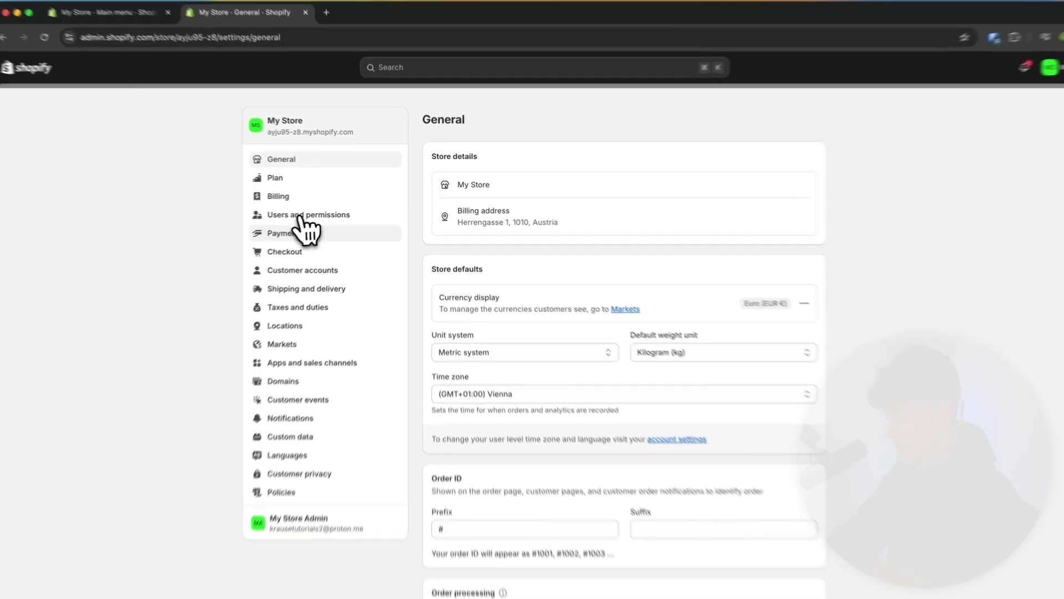
left_click(300, 228)
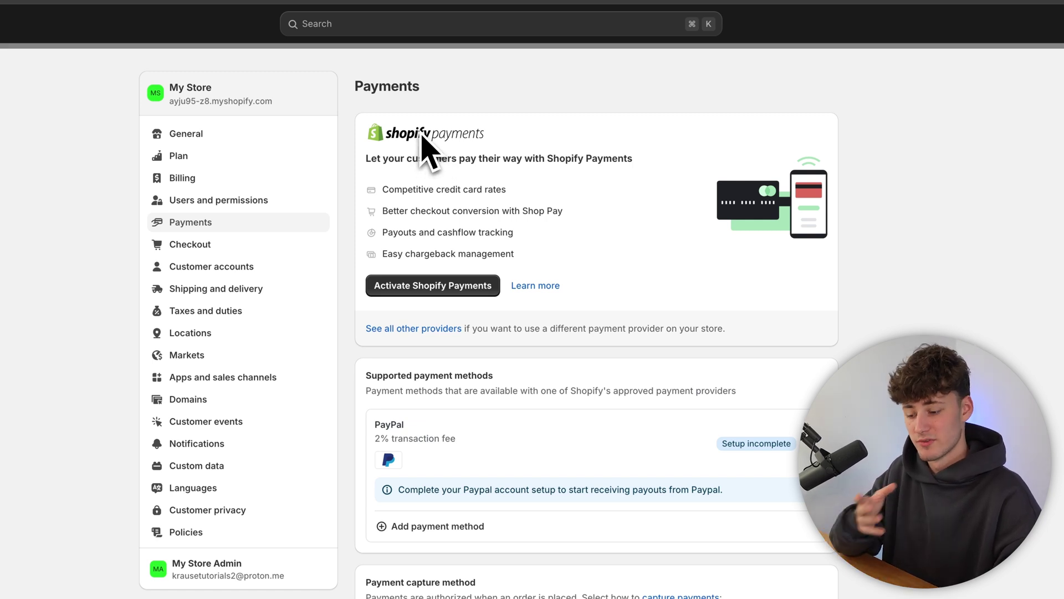
left_click(438, 288)
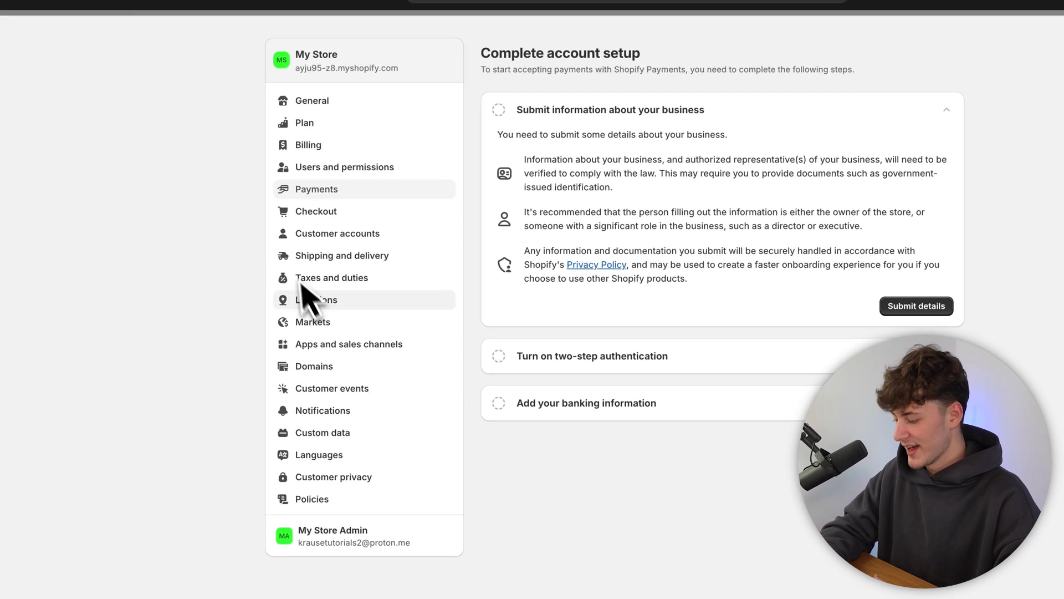
Set the International market to Active, save the change and return to the Markets overview
left_click(327, 322)
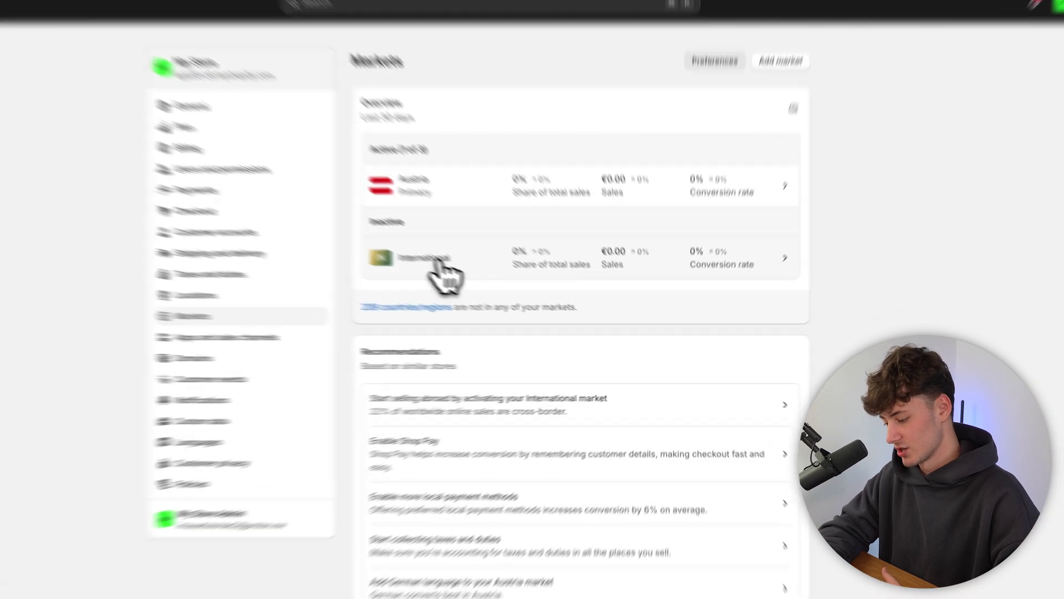
left_click(492, 284)
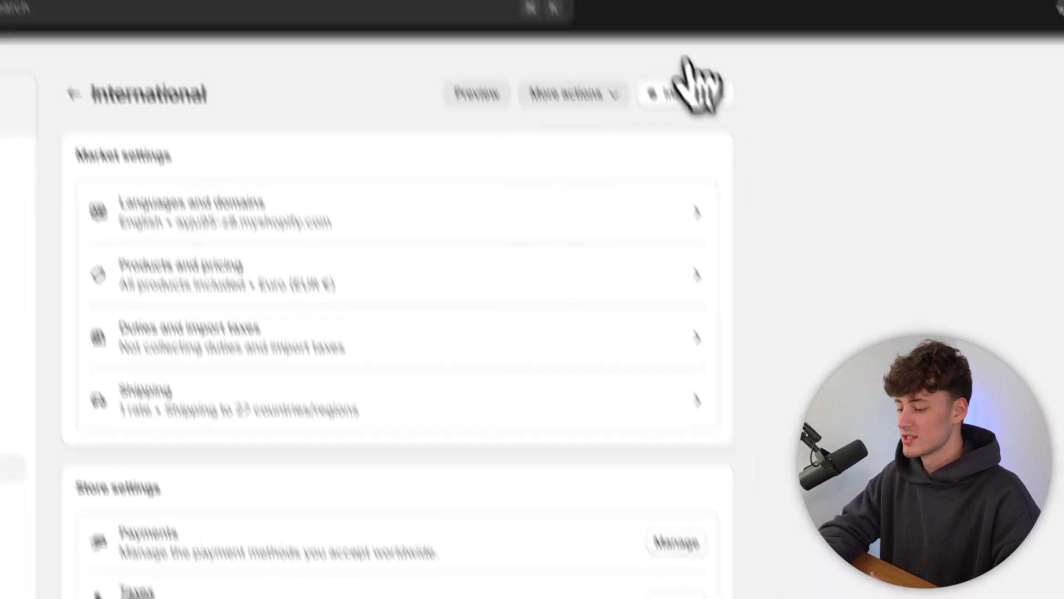
left_click(687, 94)
left_click(611, 134)
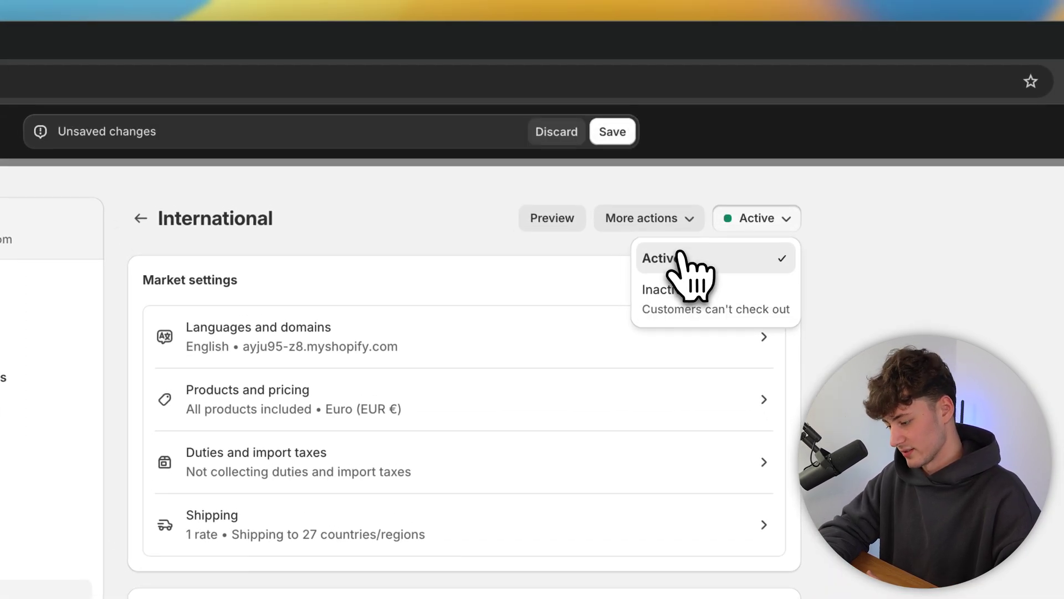
left_click(612, 133)
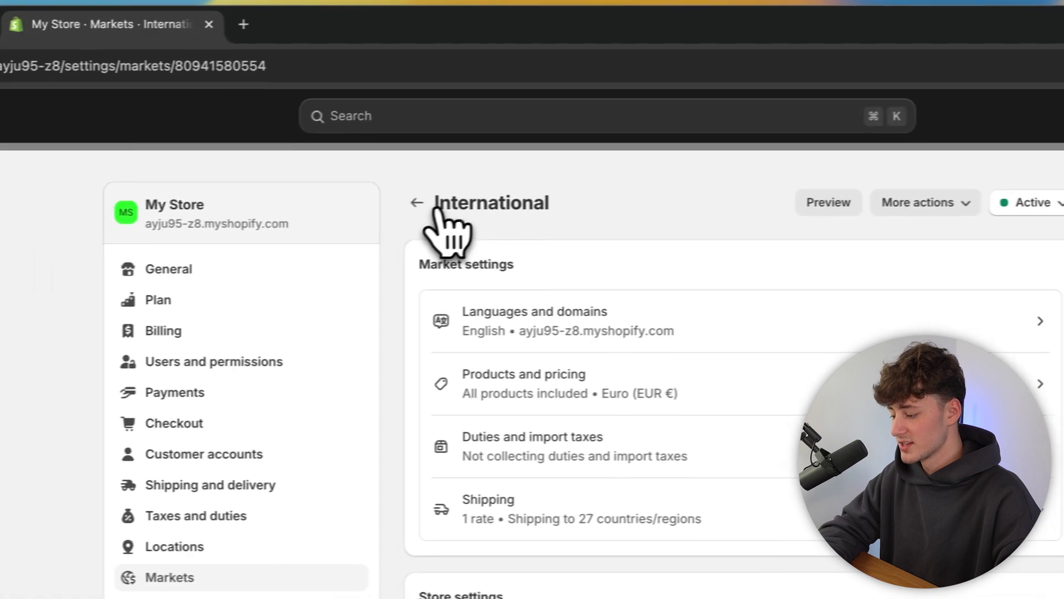
left_click(438, 210)
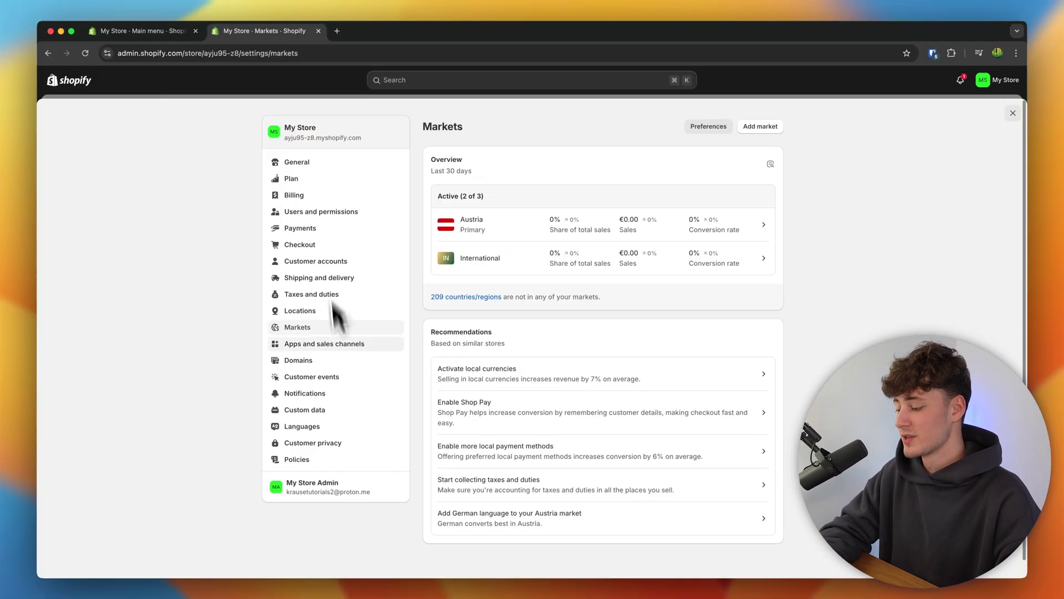
Open the General shipping profile in the shipping and delivery settings and review its domestic and international zones and rates
left_click(345, 279)
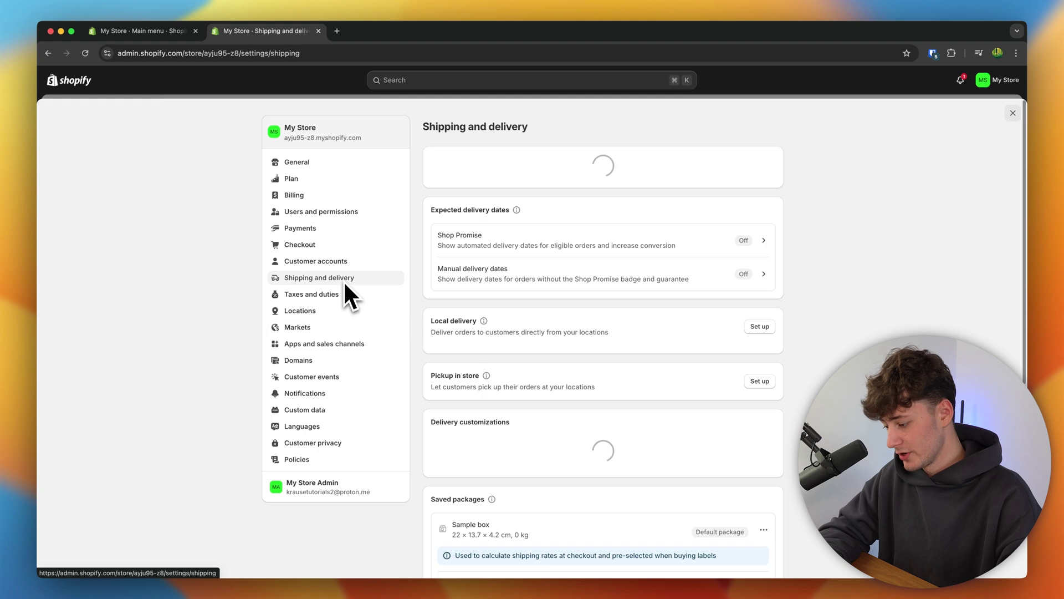
scroll(625, 323, "down", 5)
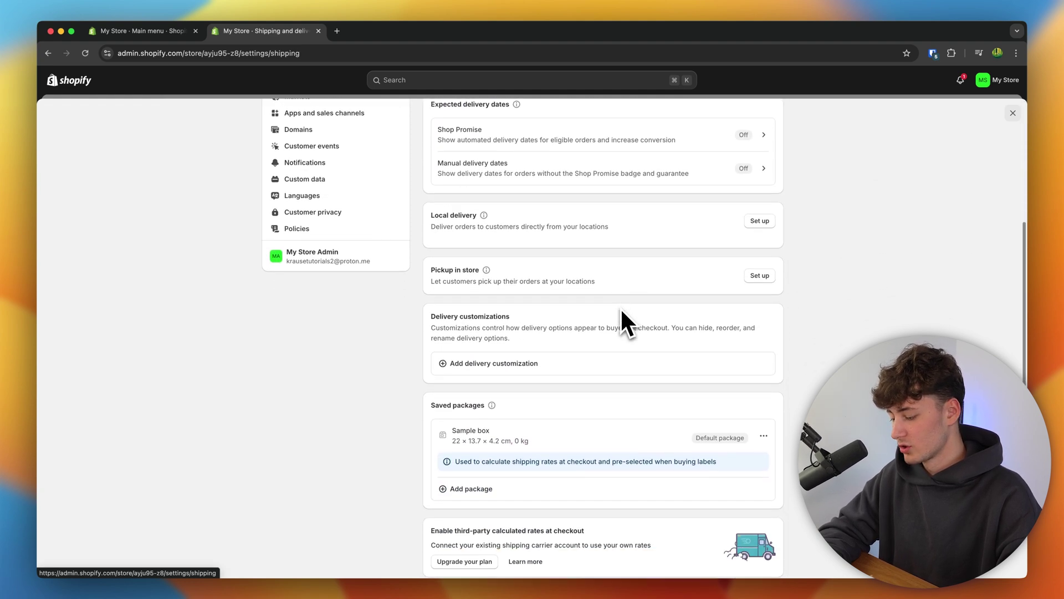
scroll(627, 323, "up", 5)
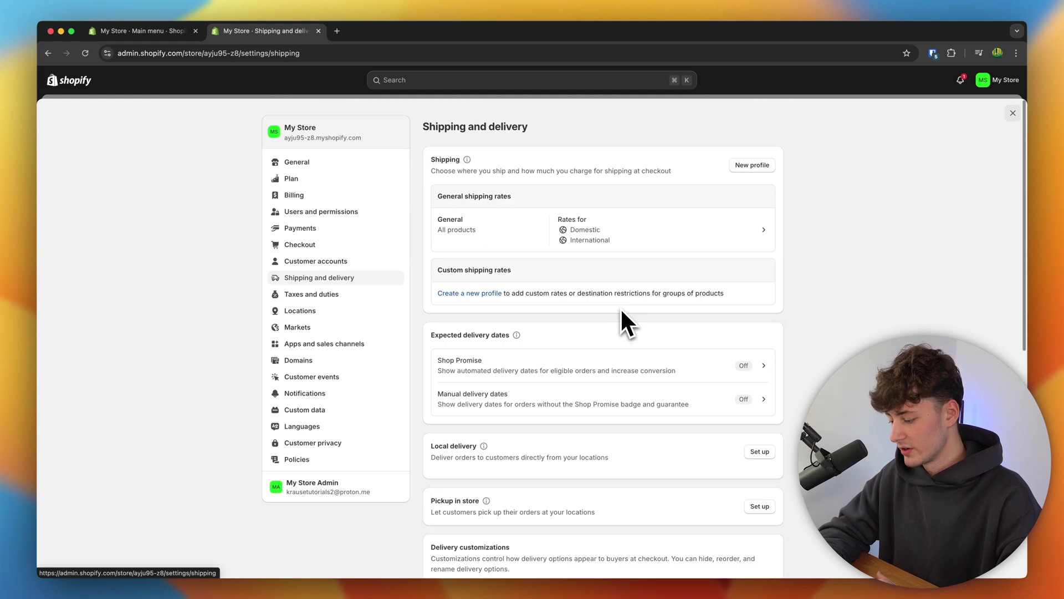
left_click(518, 241)
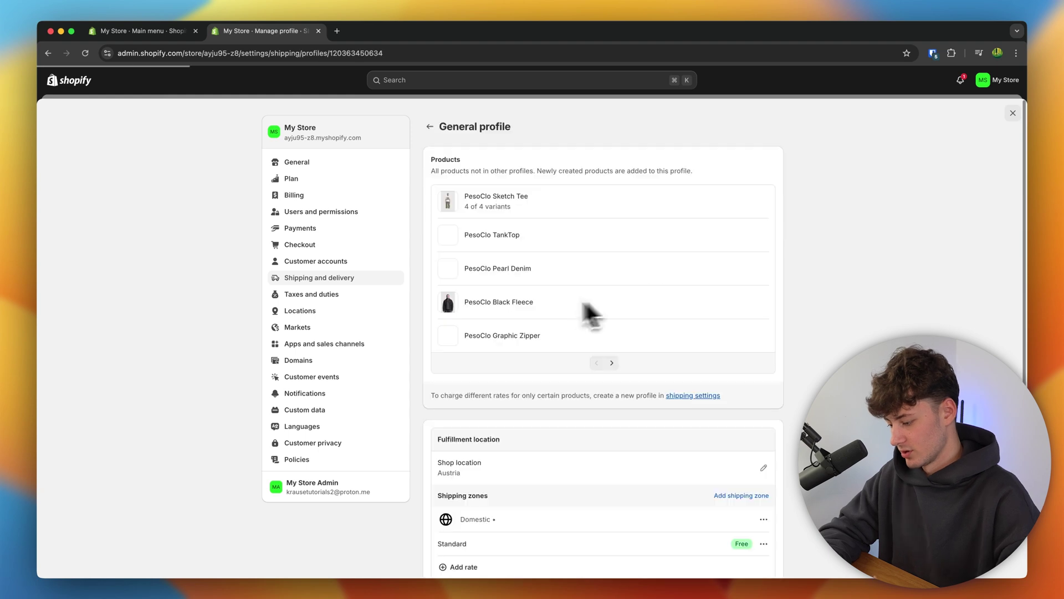
scroll(582, 372, "down", 5)
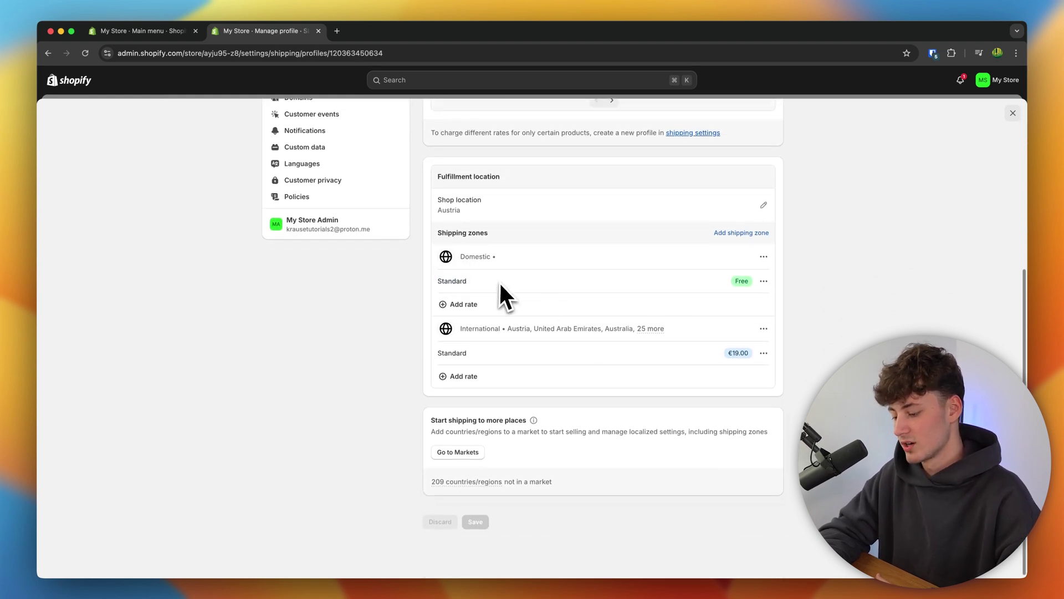
left_click(755, 305)
left_click(776, 310)
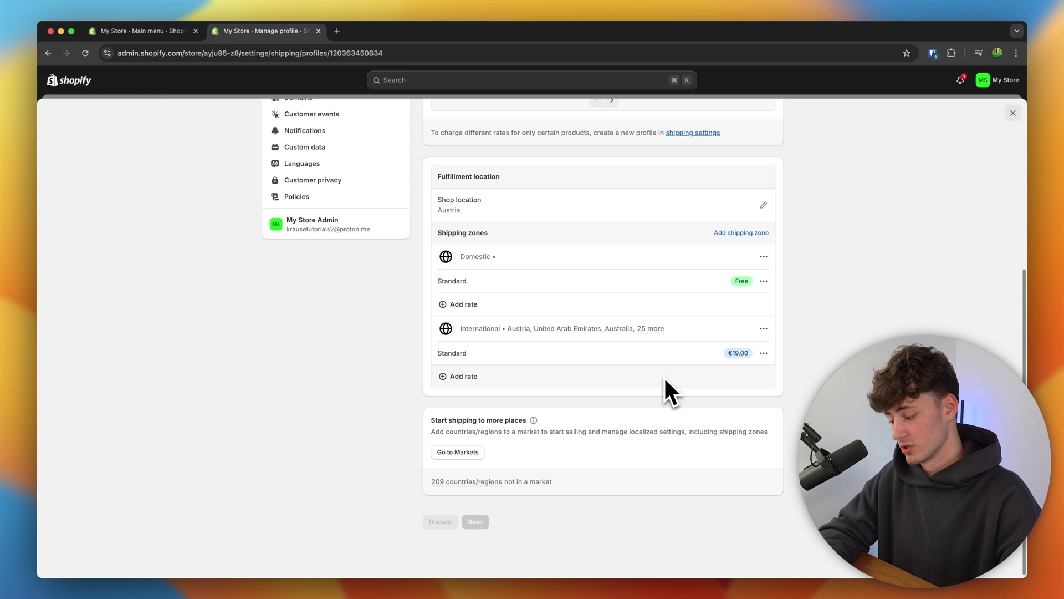
Examine the conditional pricing options for a new rate in the International shipping zone, without adding the rate
left_click(471, 375)
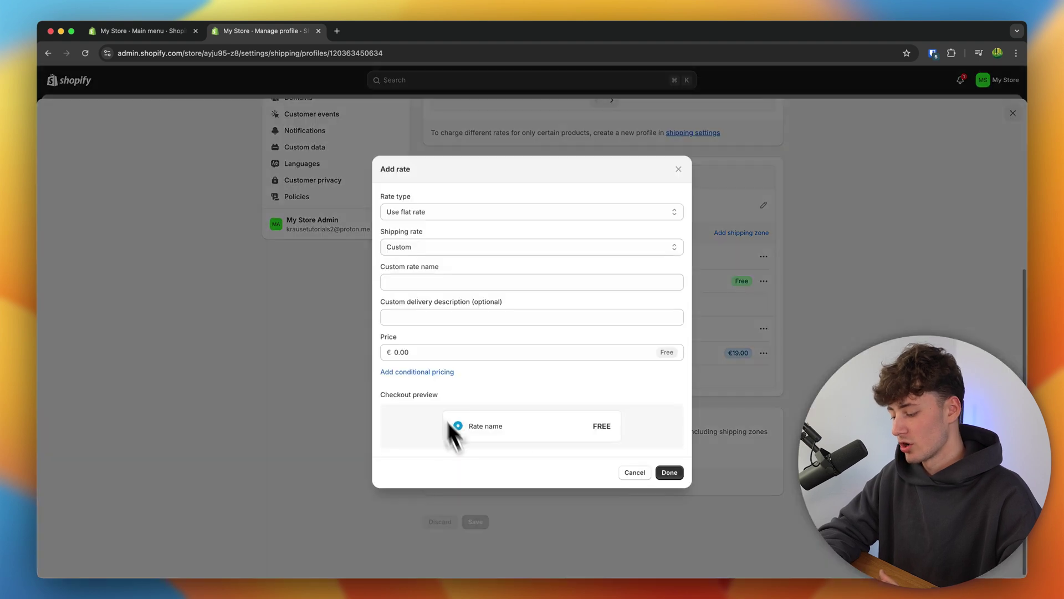
left_click(438, 373)
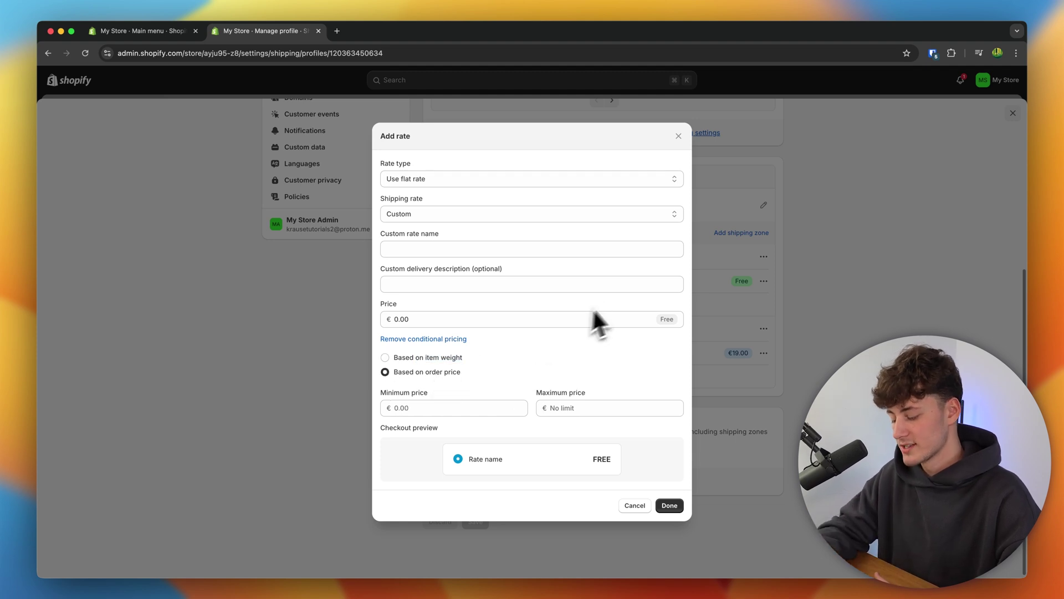
key("Escape")
scroll(604, 316, "up", 10)
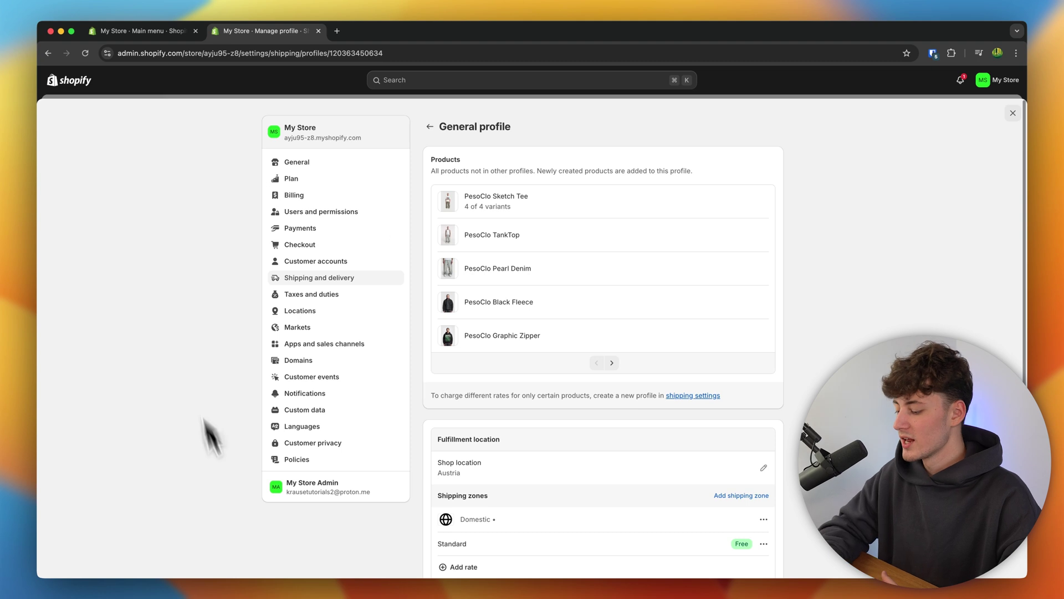
Fill the store's return and refund policy with the template text, publish it and leave the settings
left_click(304, 460)
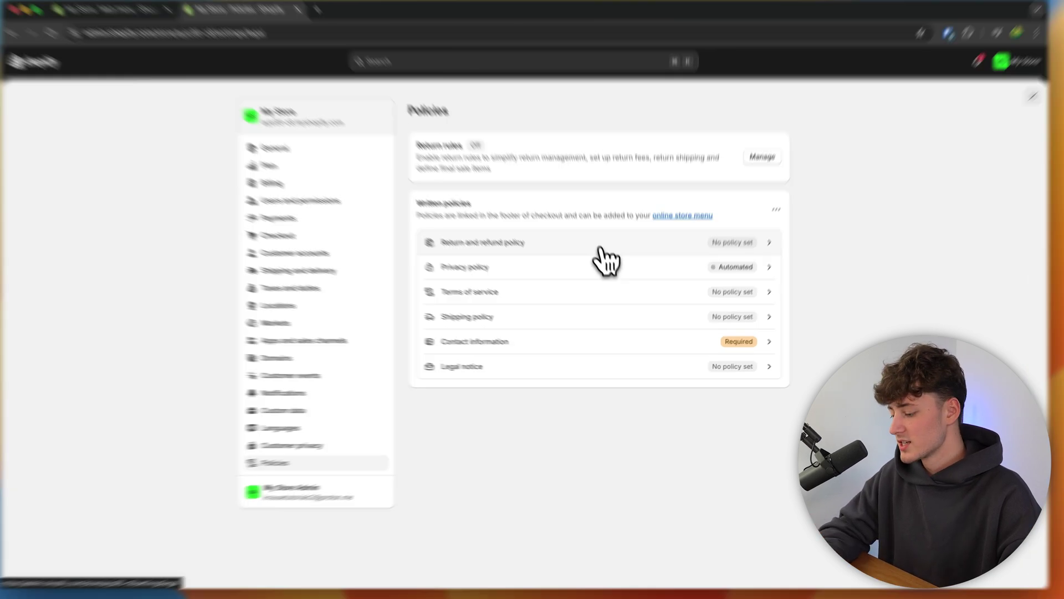
left_click(632, 256)
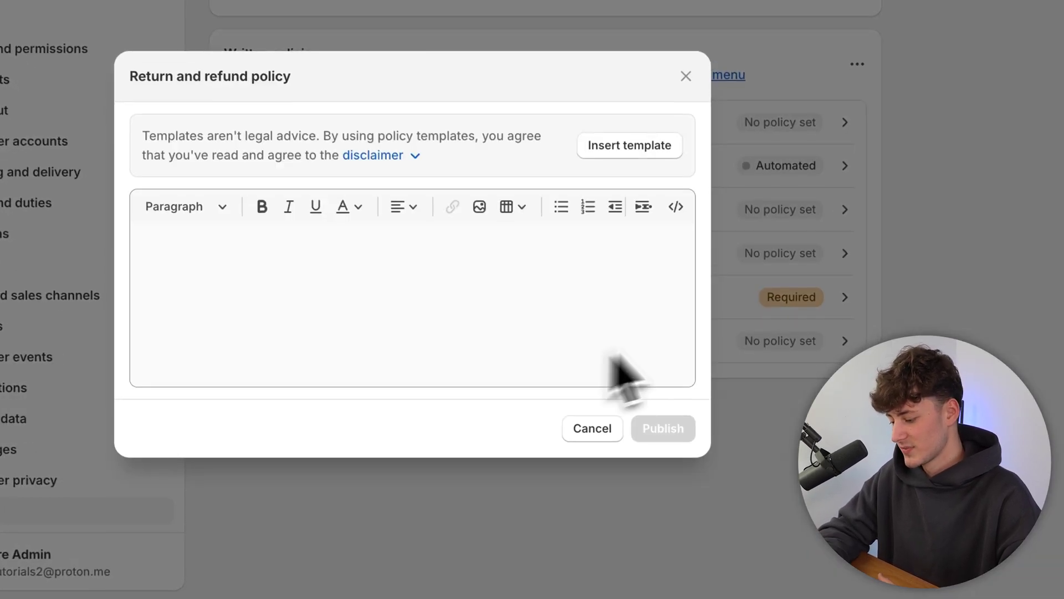
left_click(669, 146)
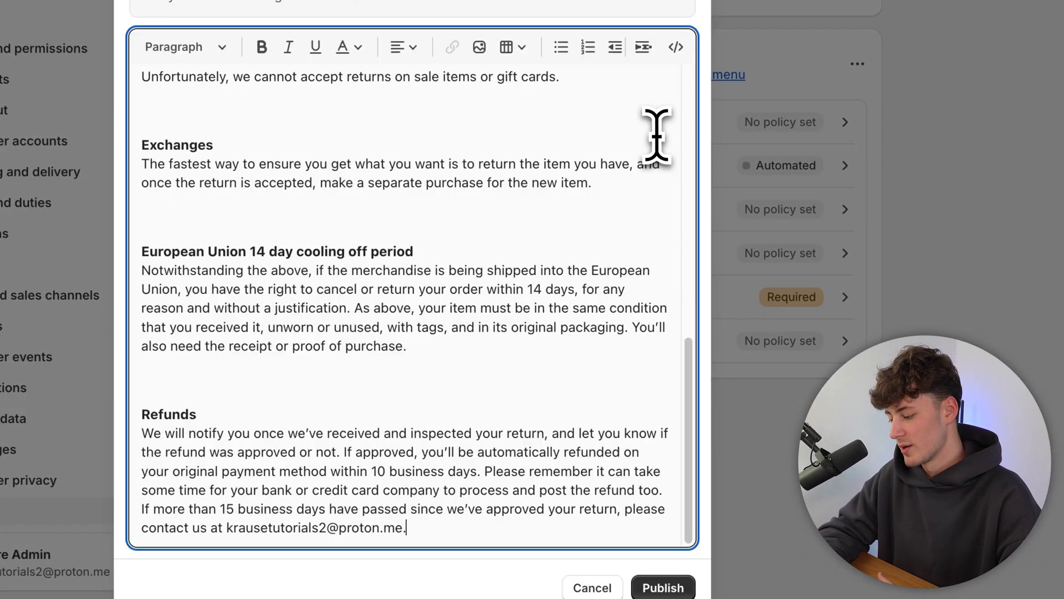
scroll(641, 166, "up", 10)
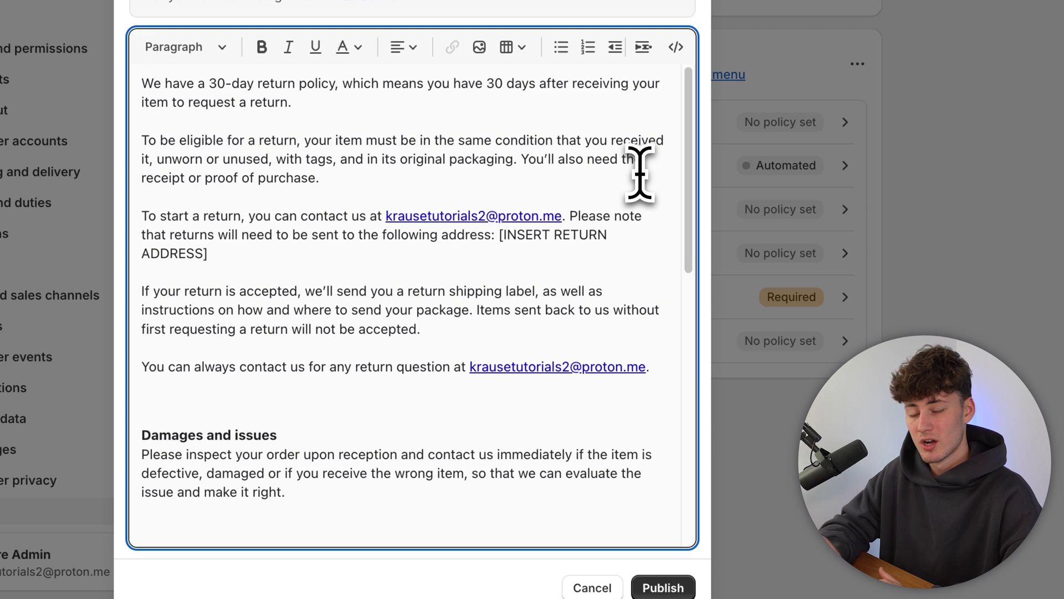
left_click_drag(518, 255, 498, 238)
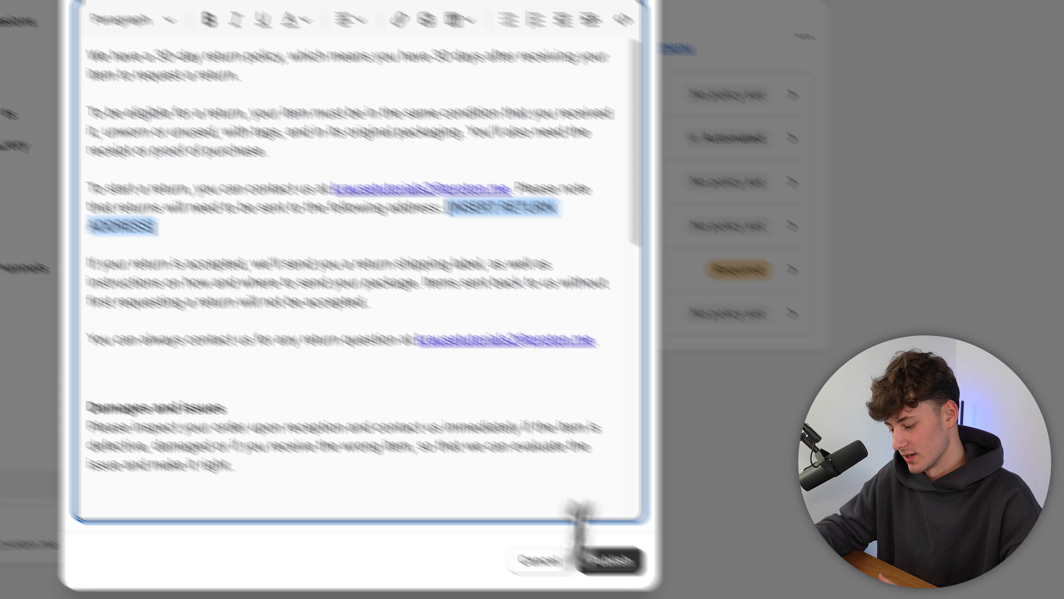
left_click(607, 560)
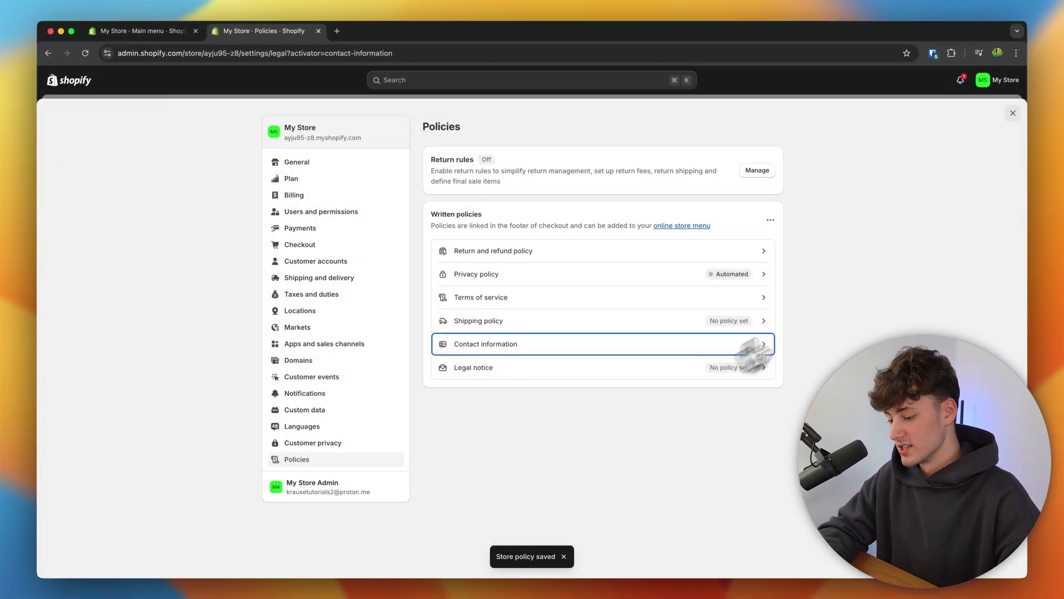
key("Escape")
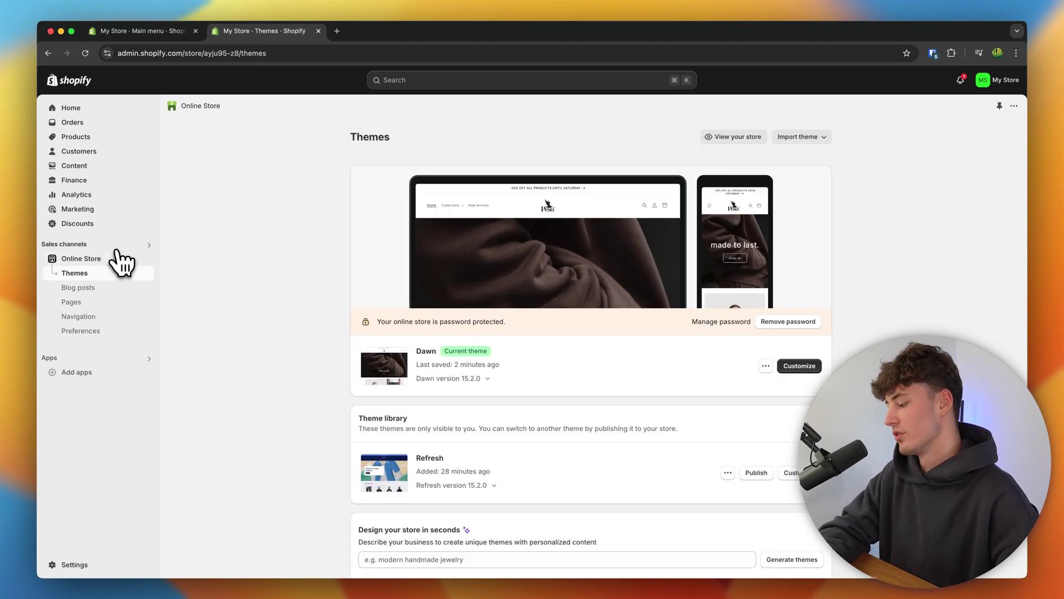
Open the Footer menu in the store navigation and remove its Search and Do not sell or share my personal information items
left_click(93, 317)
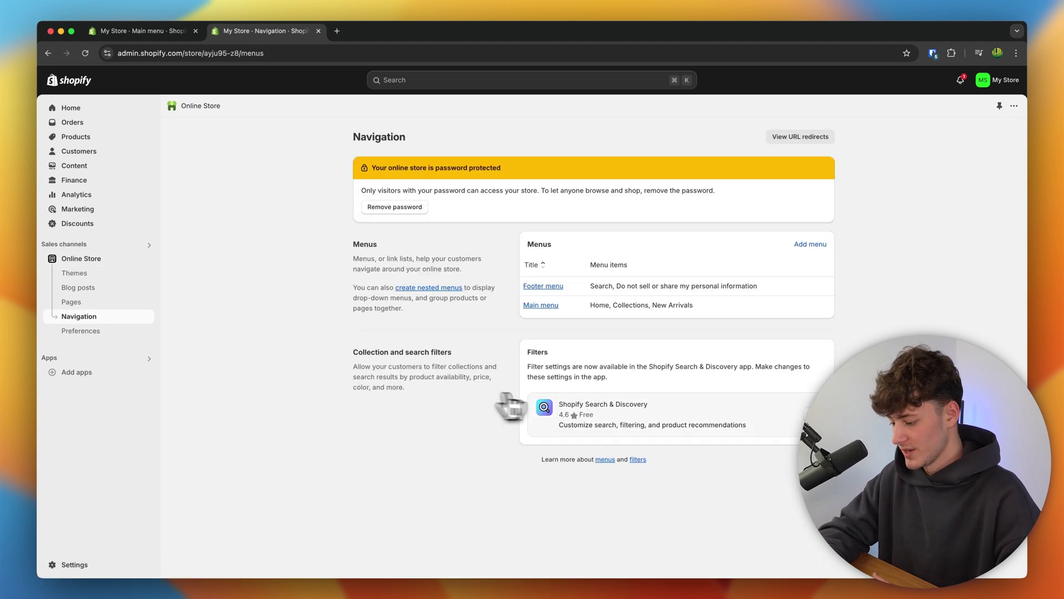
left_click(549, 287)
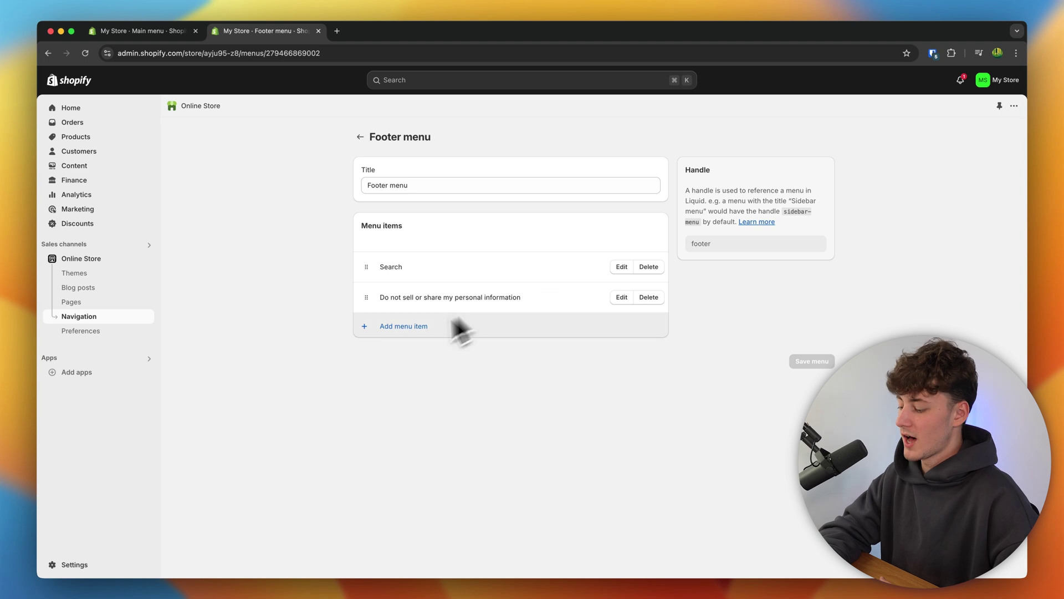
left_click(649, 267)
left_click(662, 354)
left_click(650, 267)
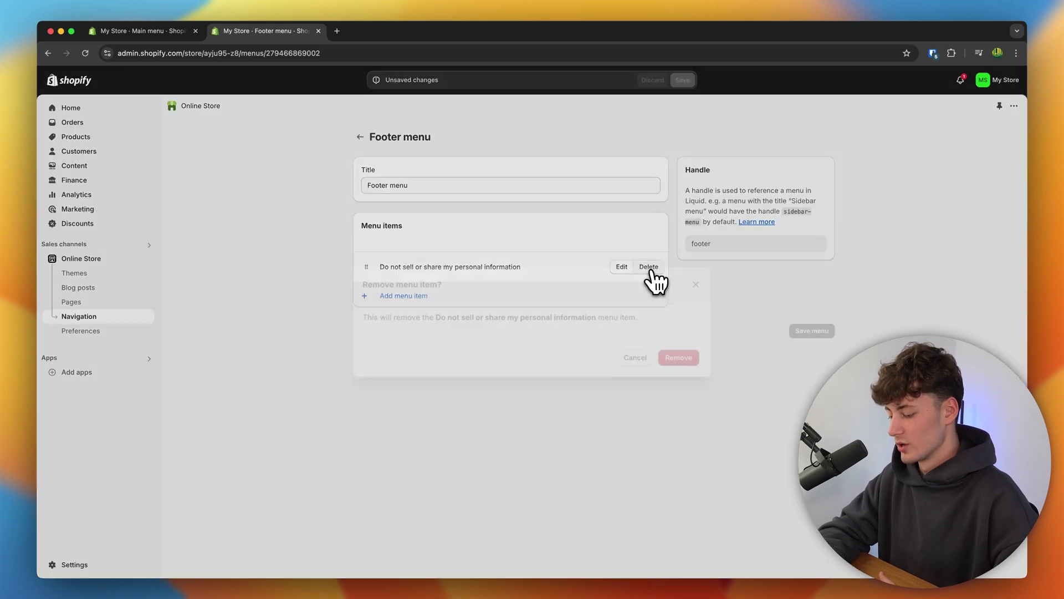
left_click(661, 354)
Add Contact Information, Privacy Policy, Refund Policy and Terms of Service links to the Footer menu and save it
left_click(427, 306)
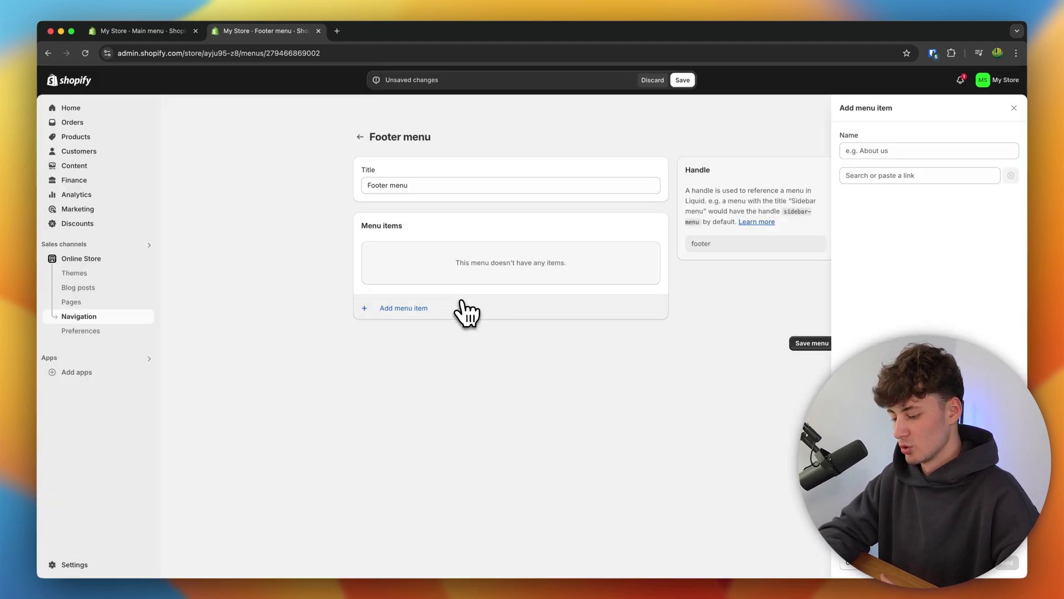
left_click(875, 175)
left_click(890, 332)
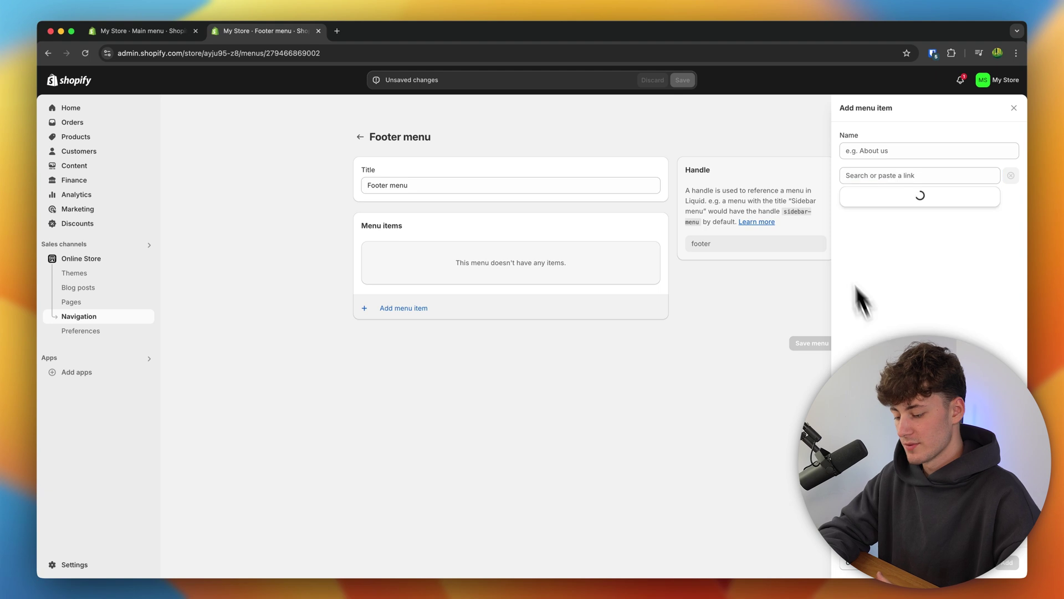
left_click(903, 238)
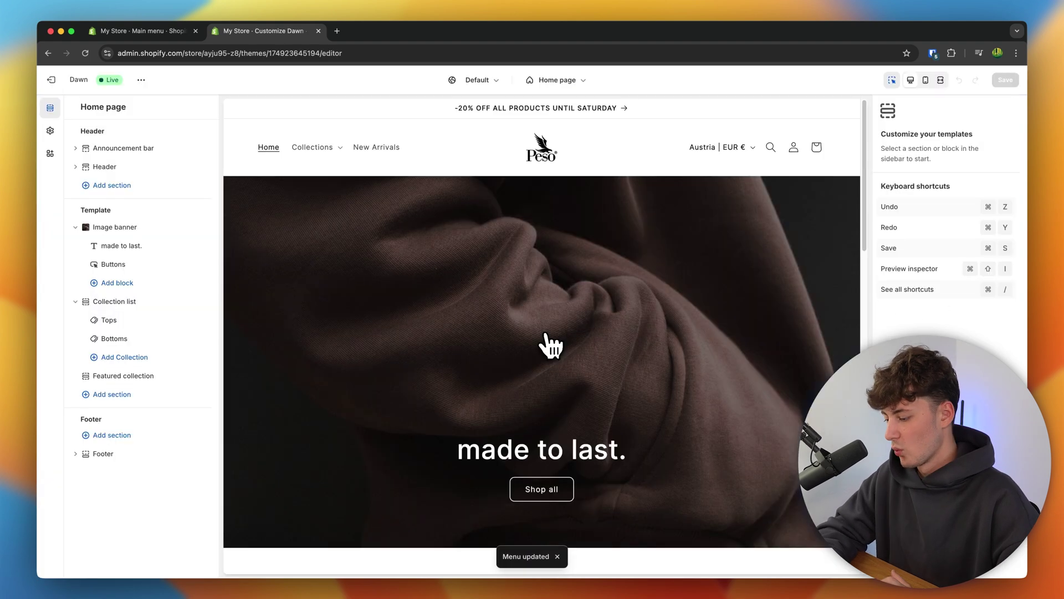
Add a Menu block headed "Legal links" to the home page's Footer section, save the theme and exit the editor
scroll(542, 344, "down", 15)
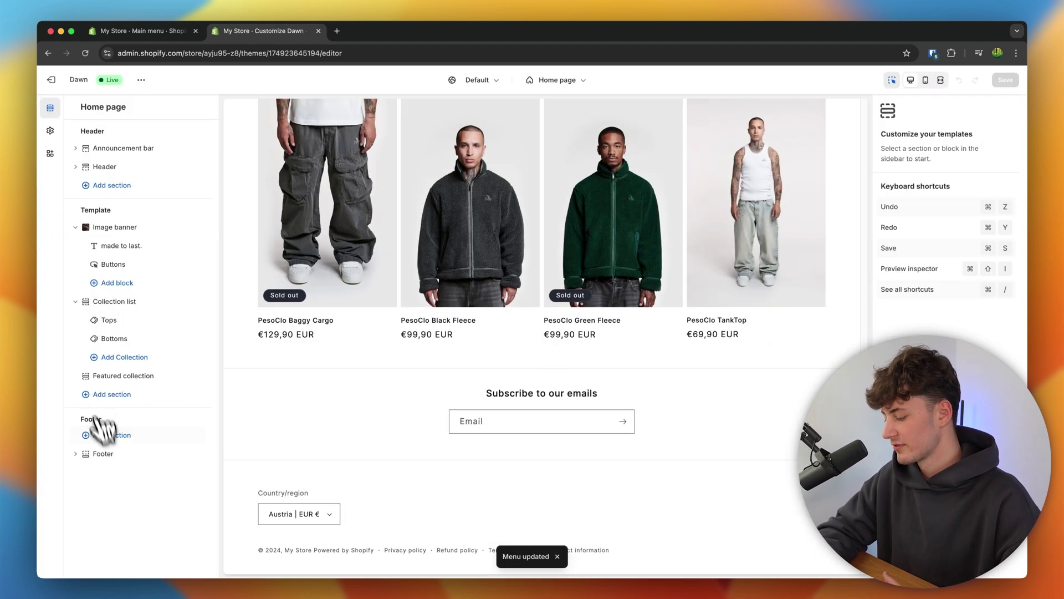
left_click(105, 455)
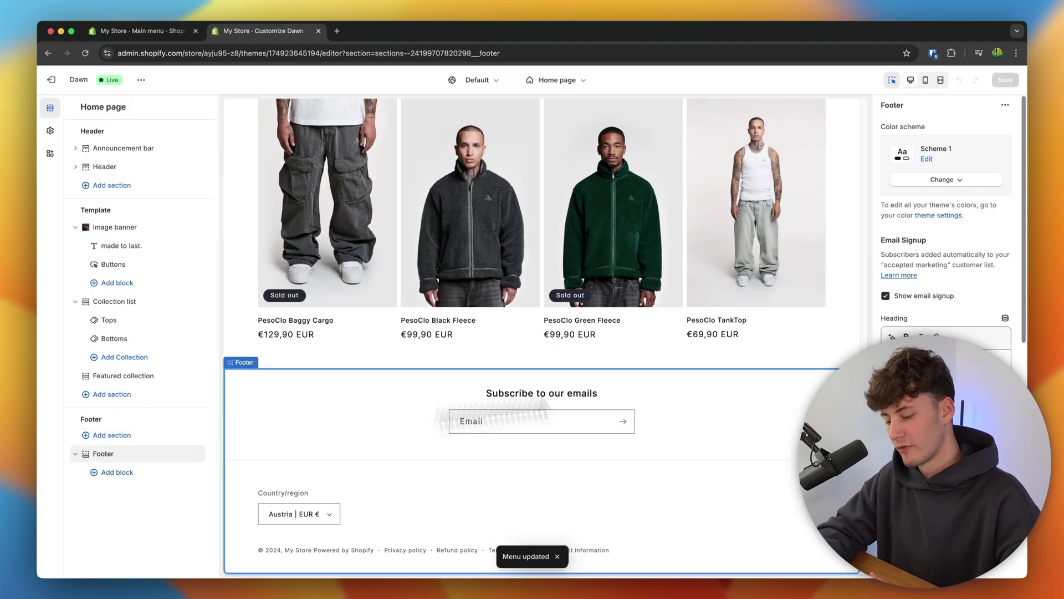
left_click(158, 483)
left_click(261, 507)
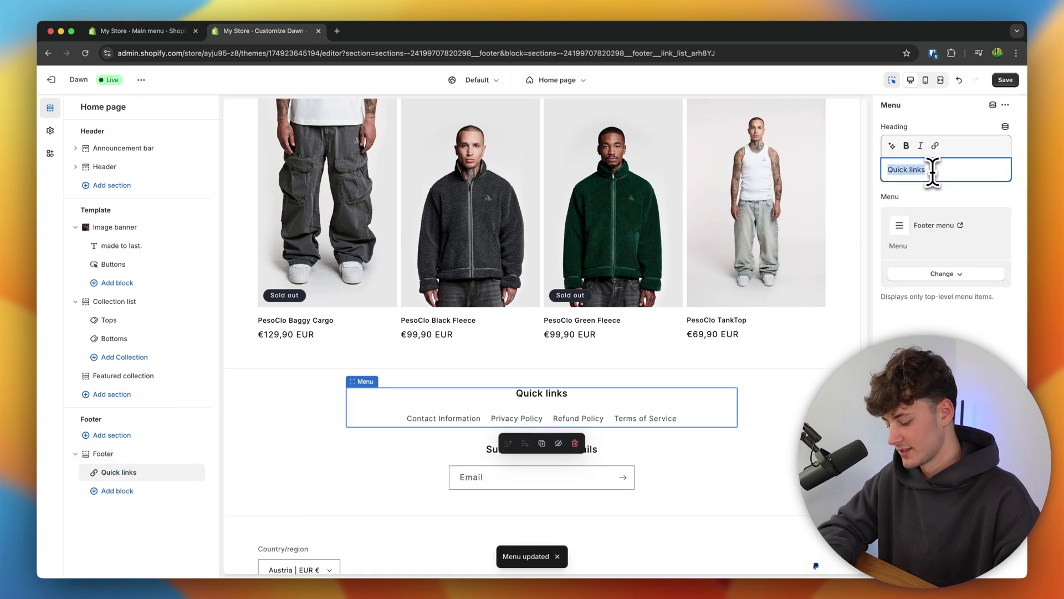
left_click(1006, 81)
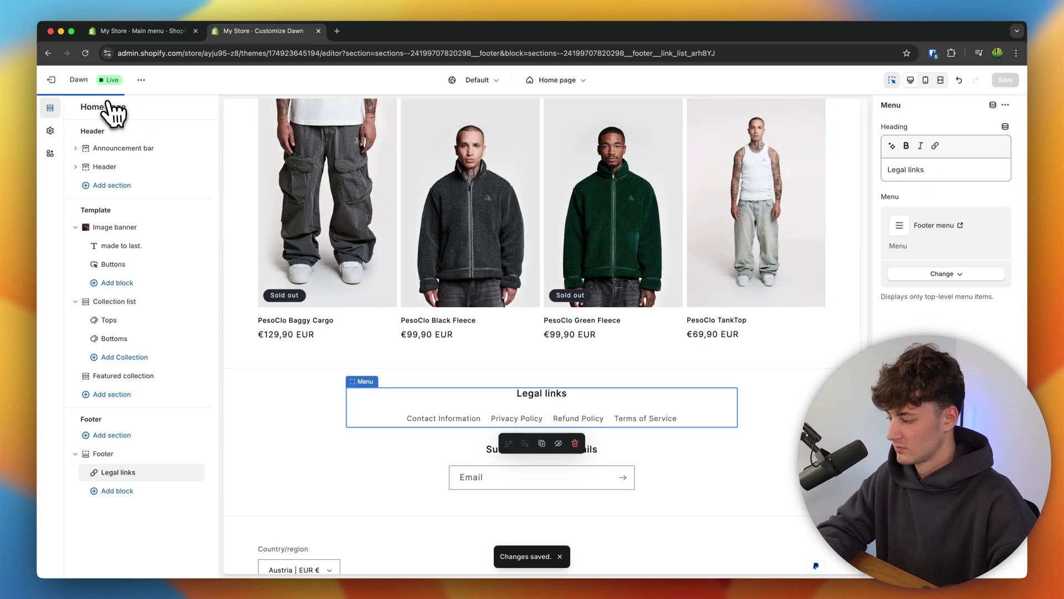
left_click(51, 80)
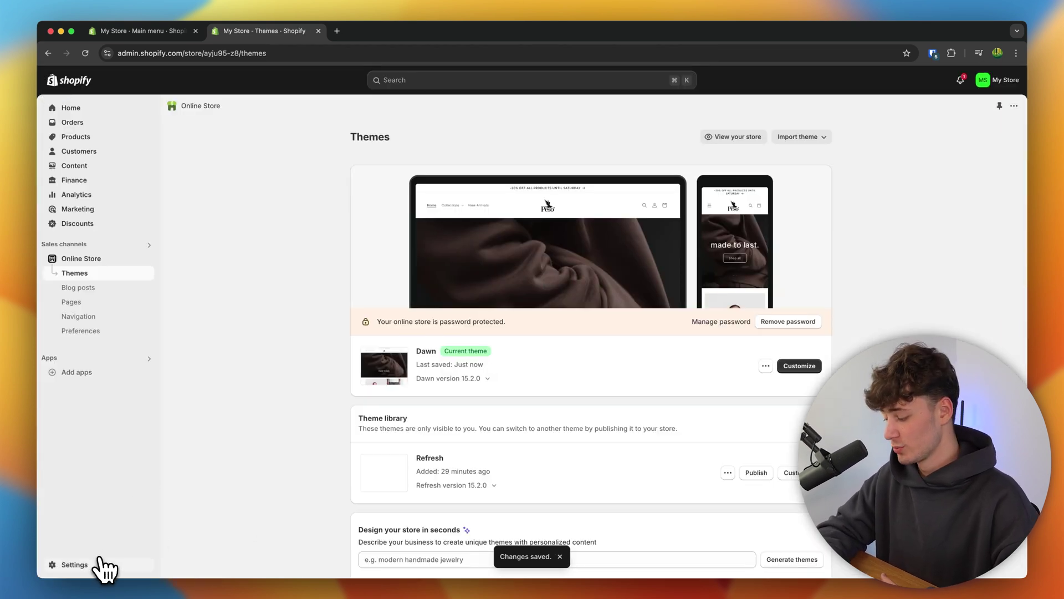
View the store's domain settings with the options to buy or connect a domain, and close the settings
left_click(101, 561)
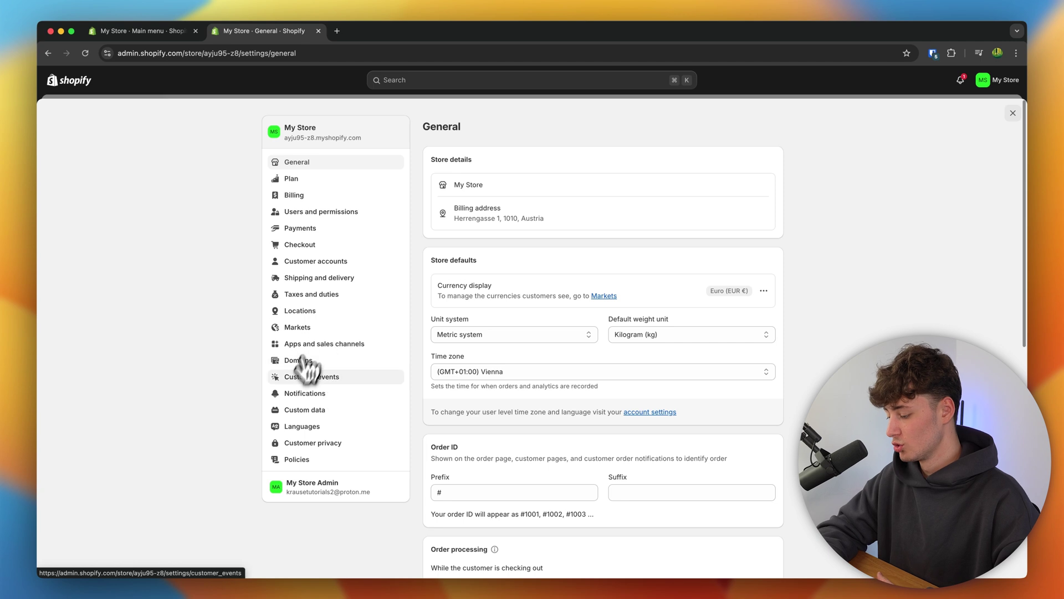
left_click(299, 361)
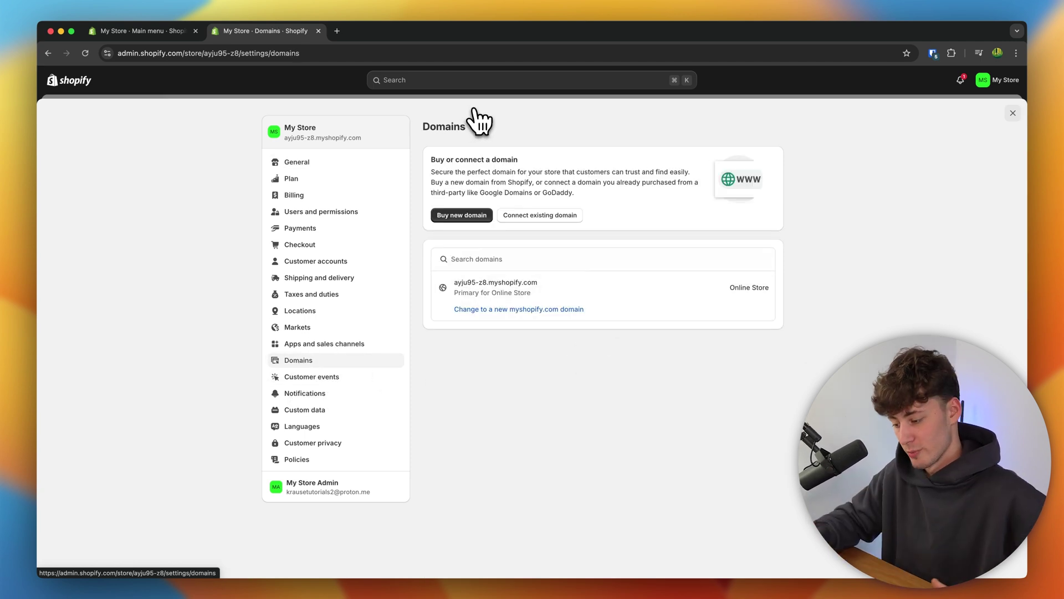
key("Escape")
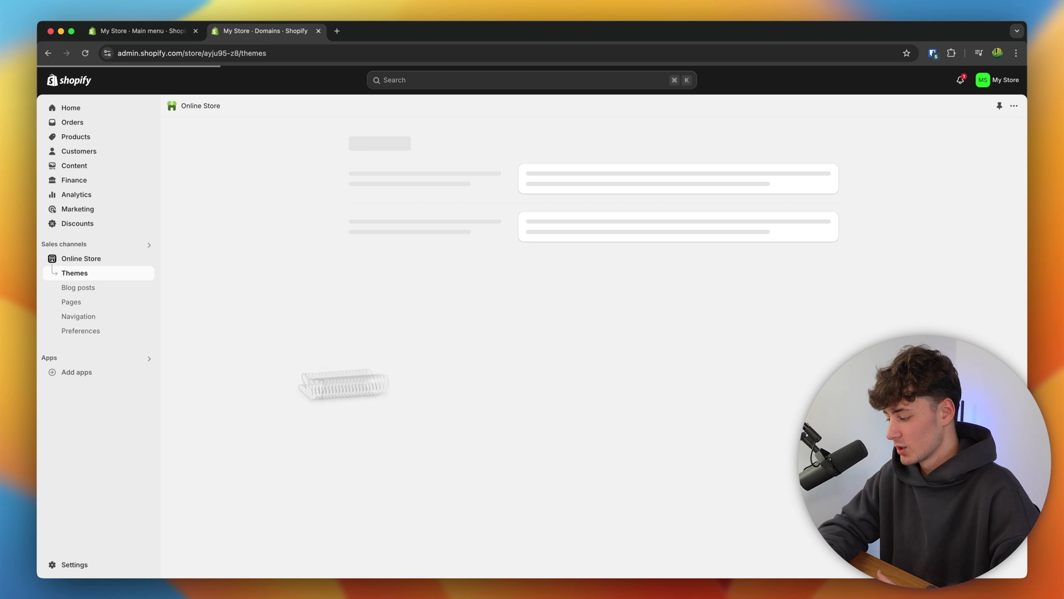